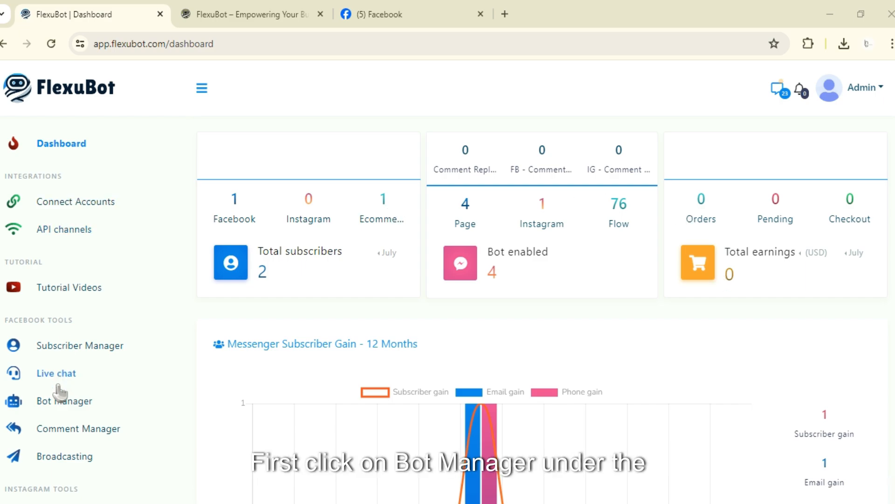
Open Bot Manager and go to the Messenger engagement settings for the FlexuBot page.
click(60, 400)
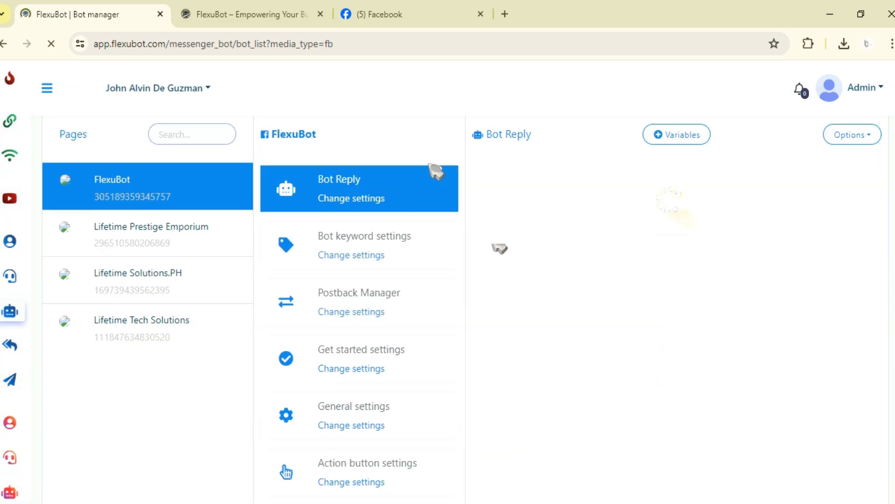
scroll(419, 204, down, 10)
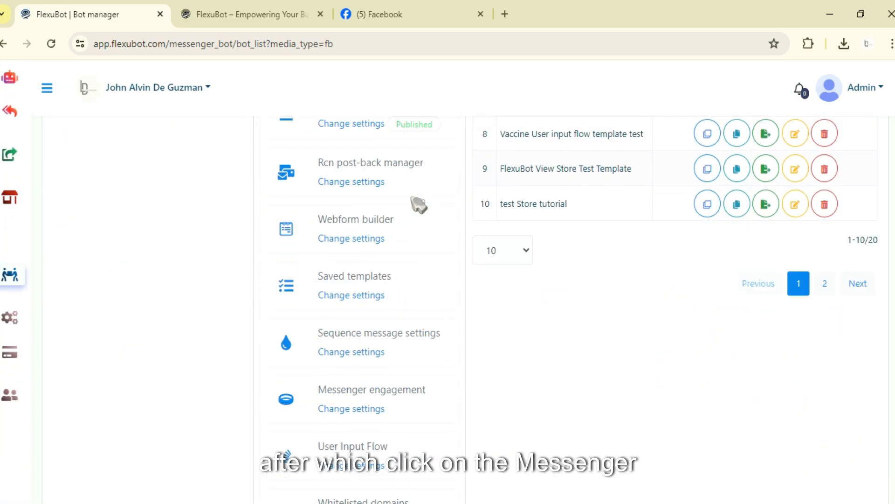
scroll(396, 276, down, 3)
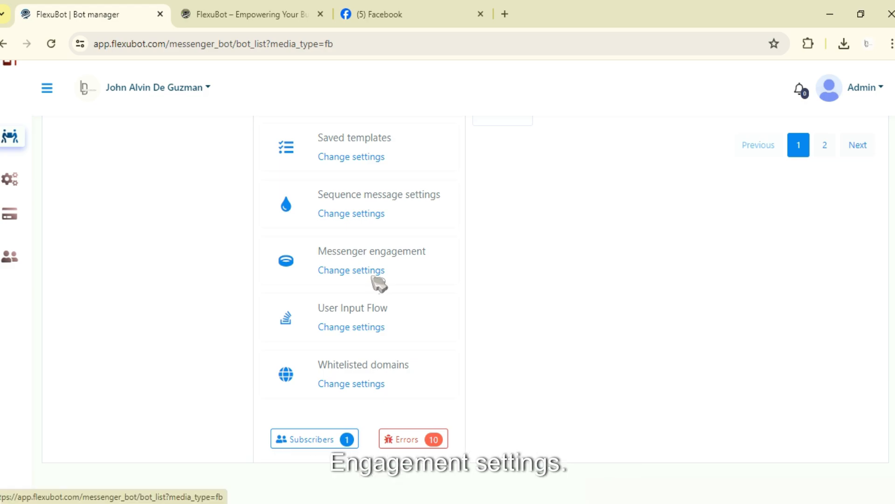
click(373, 275)
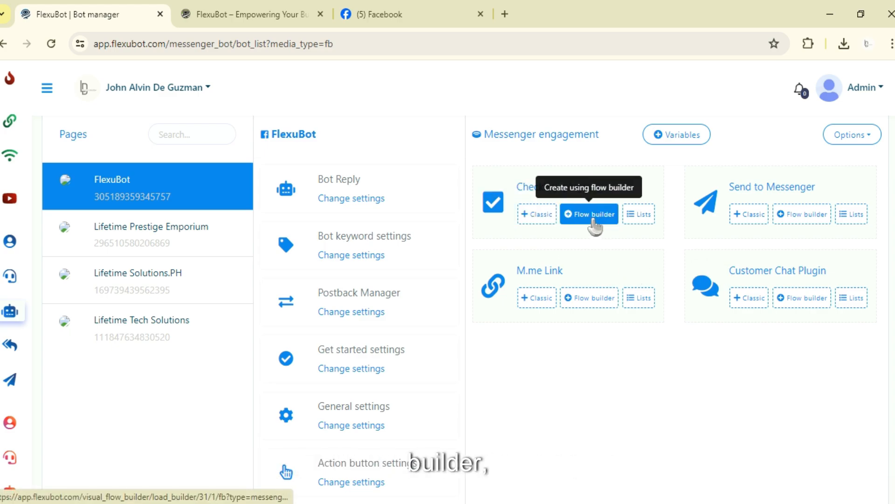
Start a new checkbox plugin using the classic editor and review its settings form.
click(547, 220)
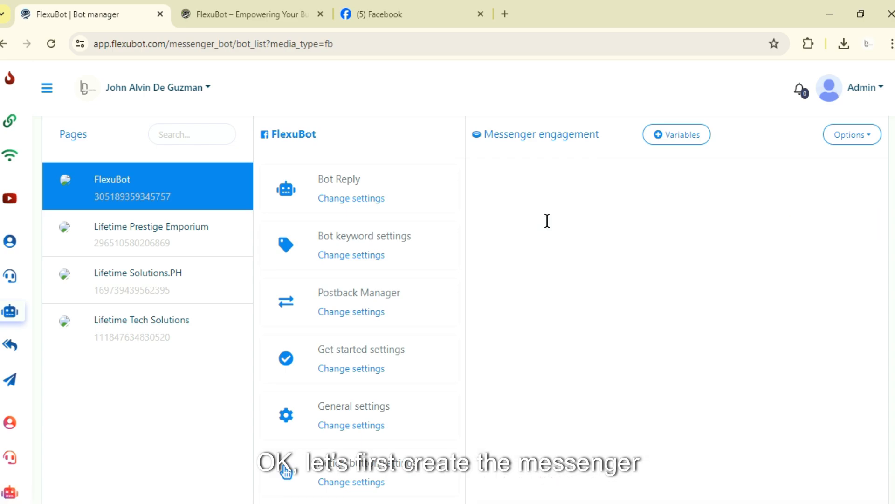
scroll(677, 230, up, 2)
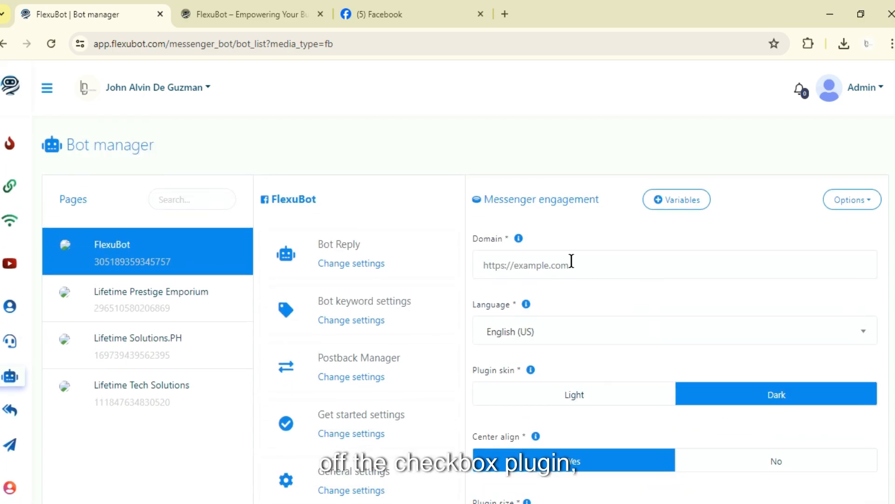
scroll(578, 266, down, 2)
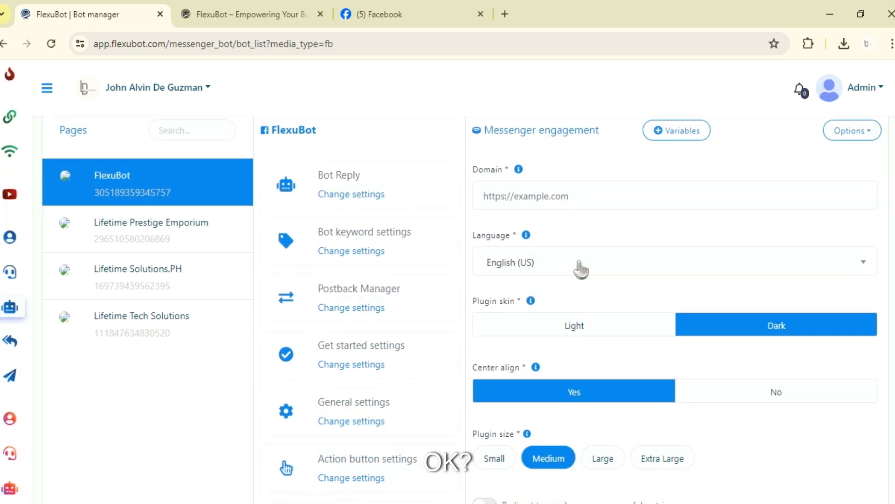
scroll(583, 265, up, 2)
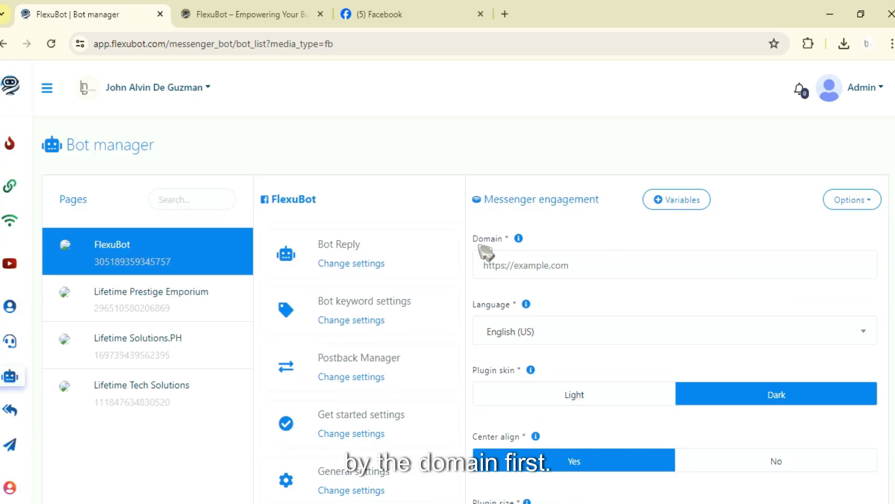
scroll(538, 201, down, 2)
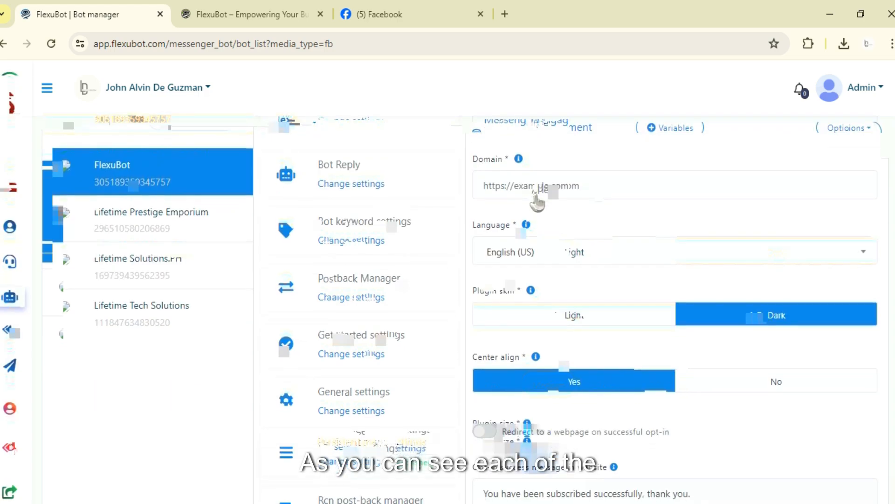
scroll(537, 202, down, 5)
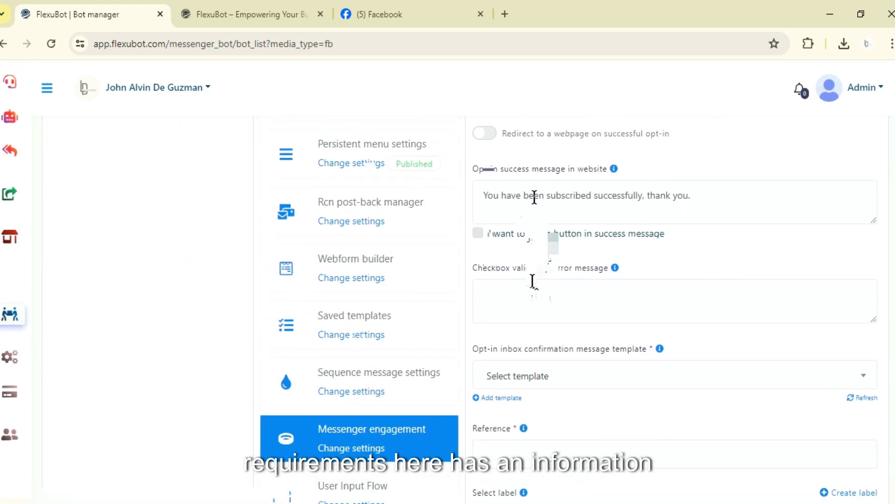
scroll(543, 304, up, 10)
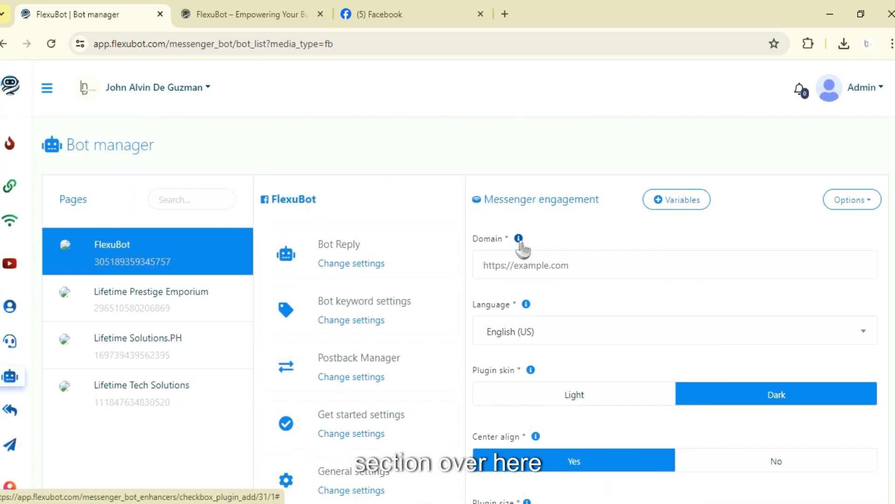
Copy the flexubot.com website address and paste it as the plugin's Domain.
mouse_move(521, 242)
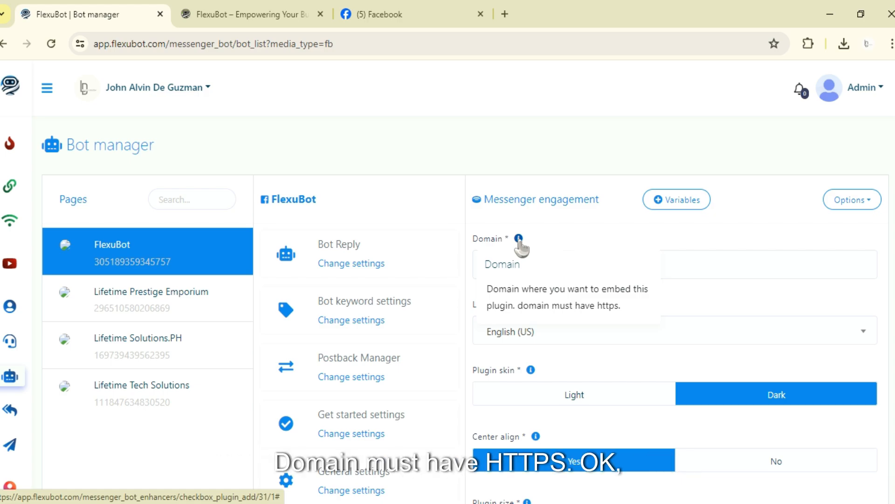
click(655, 254)
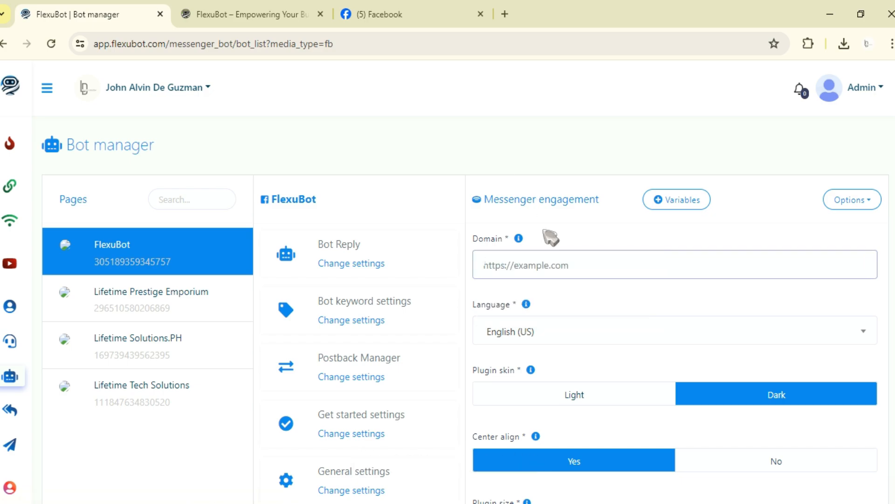
click(240, 14)
click(261, 40)
key(ctrl+c)
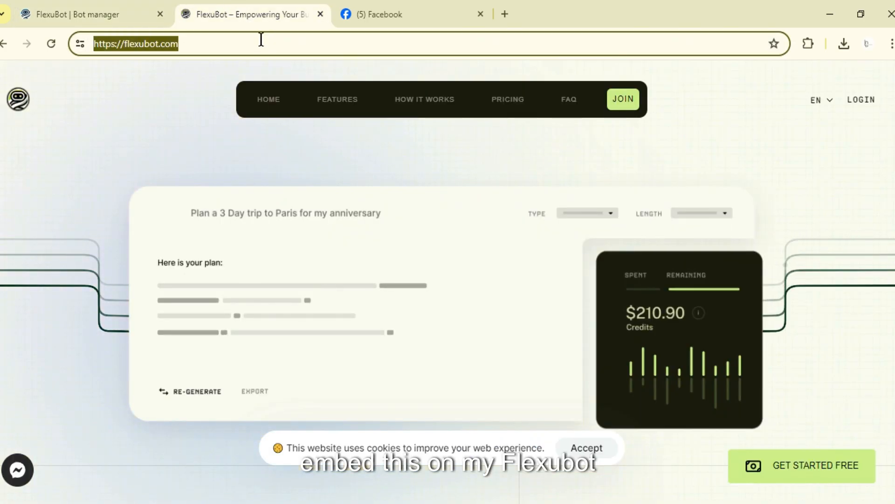
click(162, 6)
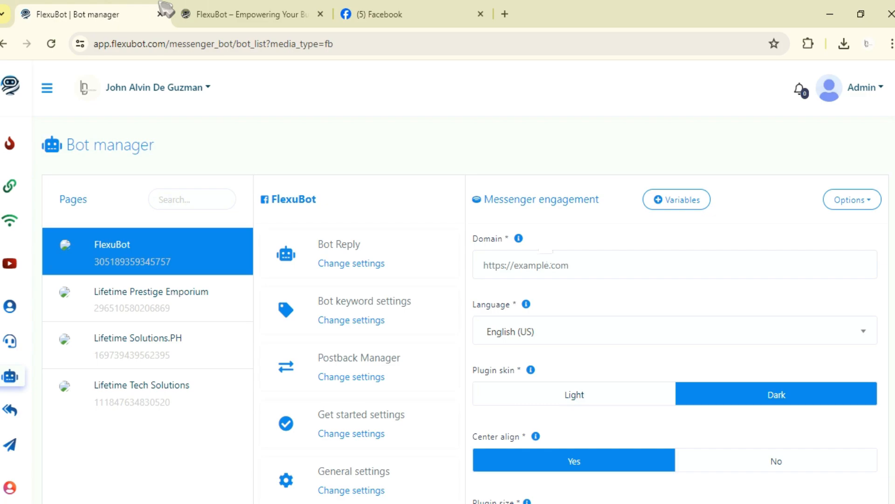
click(544, 256)
key(ctrl+v)
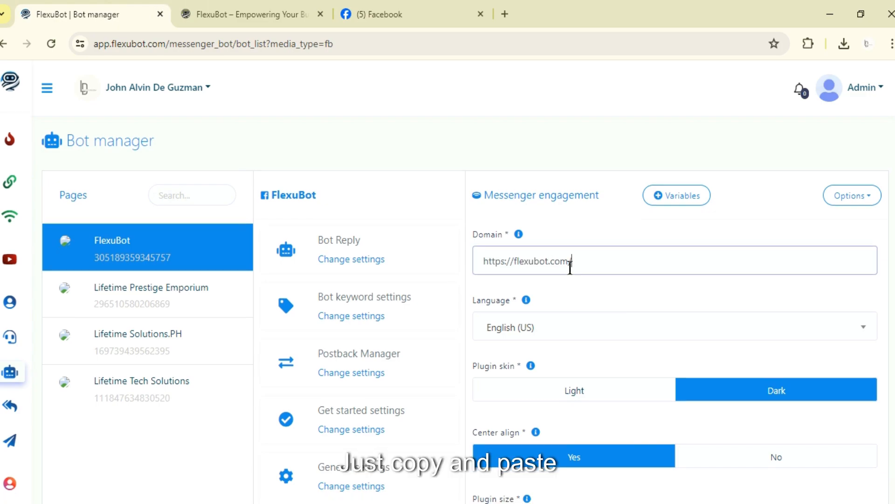
Compare the plugin skin help with the website's background and set the plugin skin to Light.
scroll(516, 254, down, 2)
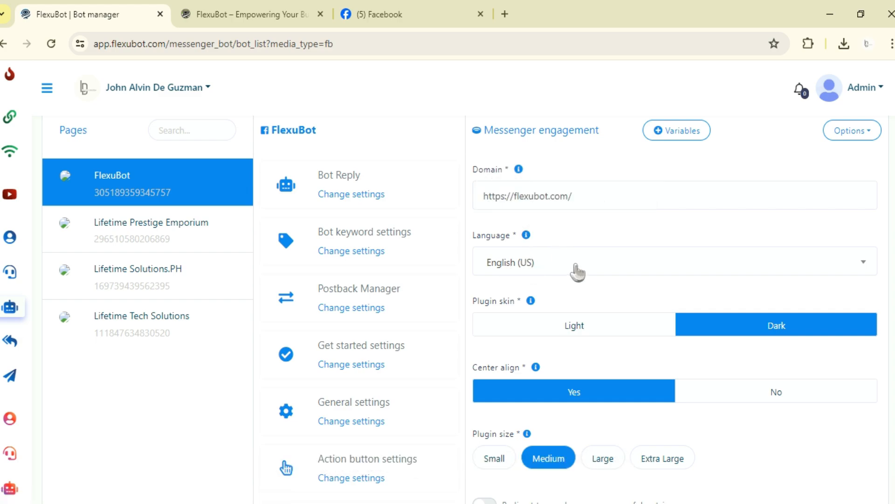
scroll(577, 272, down, 2)
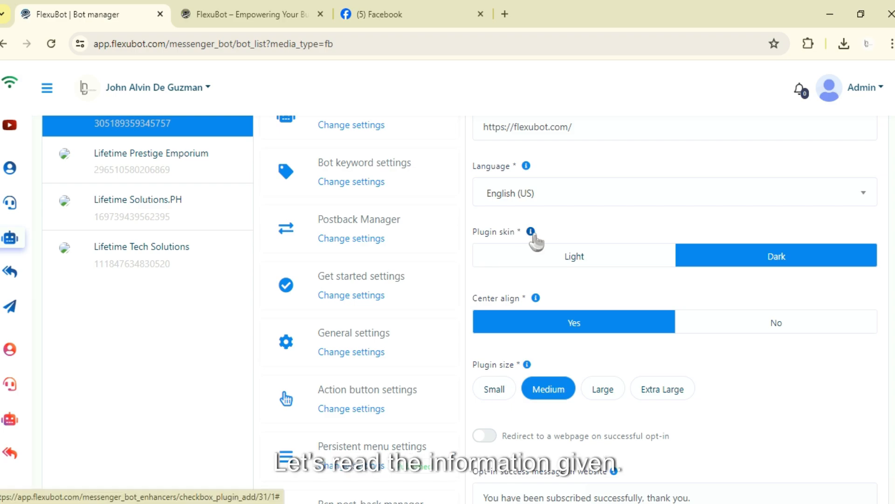
click(532, 232)
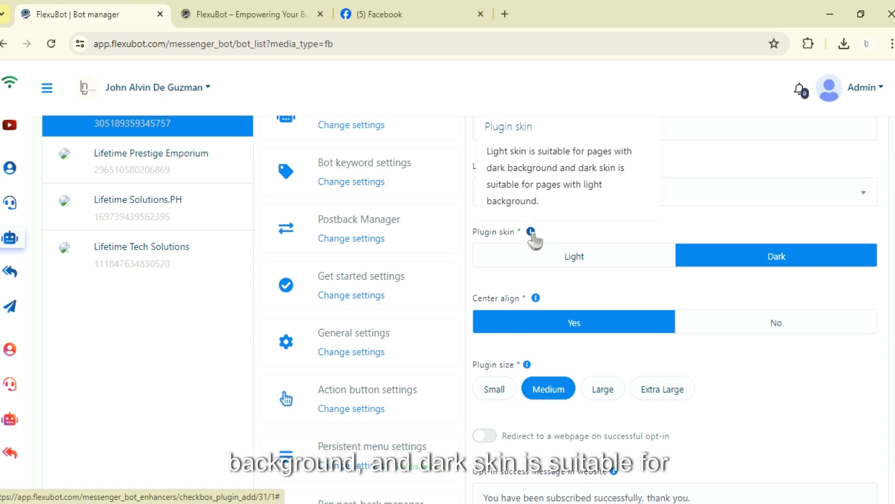
click(256, 12)
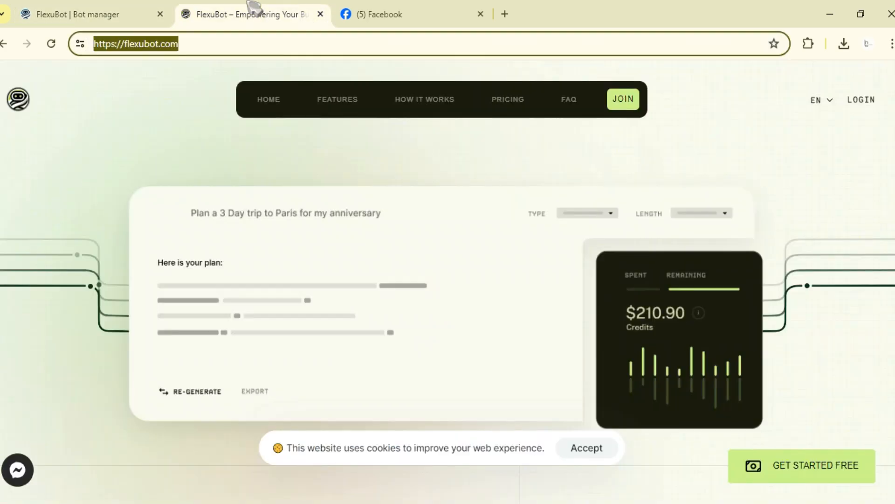
scroll(527, 228, down, 4)
scroll(526, 228, down, 10)
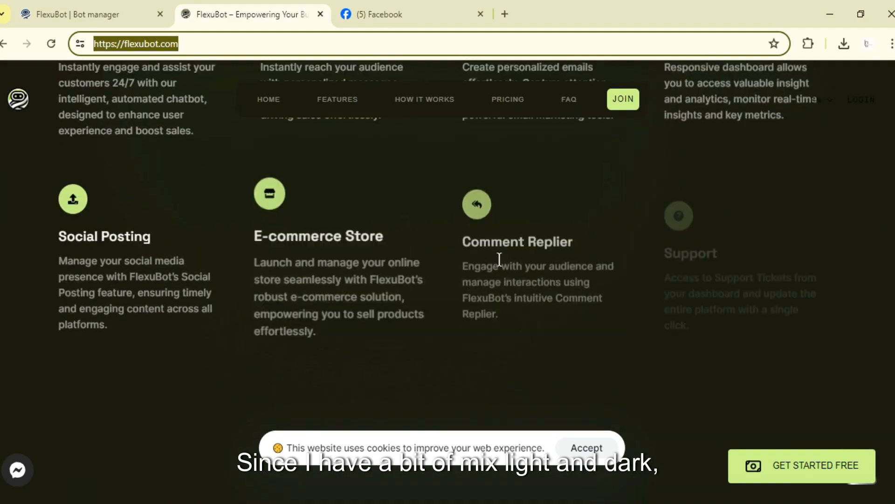
scroll(500, 256, up, 10)
scroll(472, 285, up, 2)
click(128, 6)
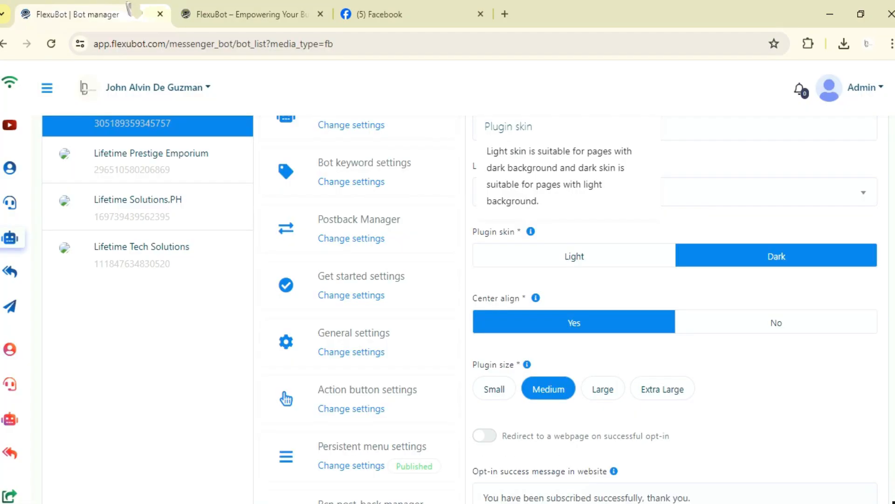
click(643, 252)
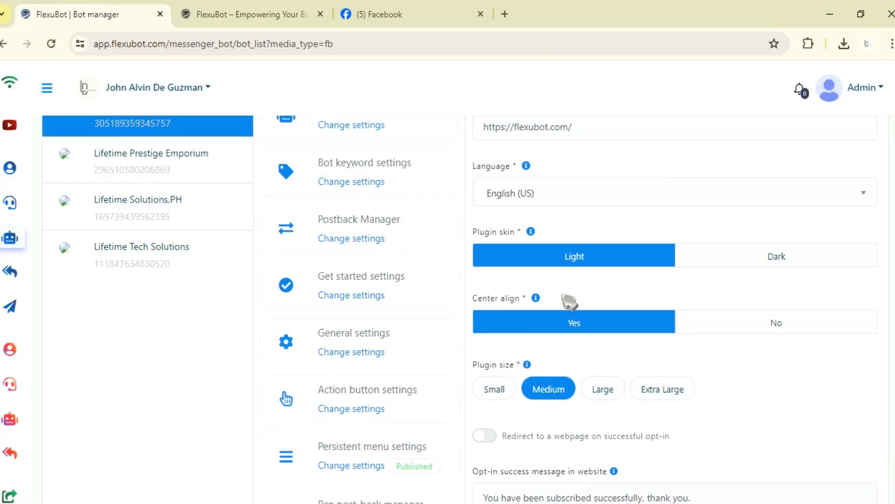
Review the Center align option and its help text.
scroll(592, 295, down, 3)
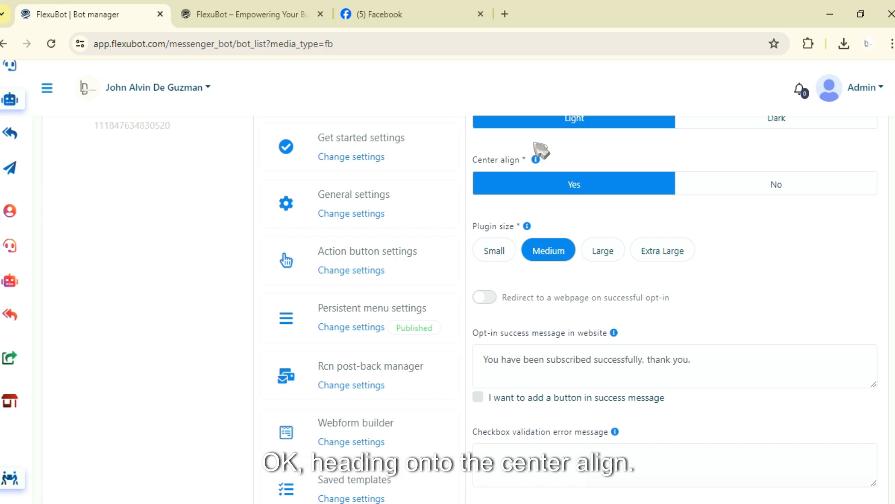
mouse_move(537, 160)
scroll(555, 287, up, 4)
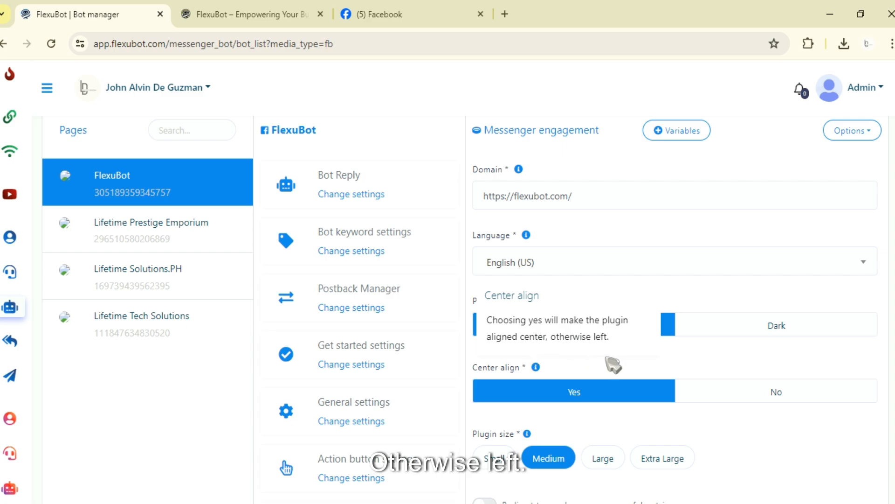
scroll(625, 355, down, 3)
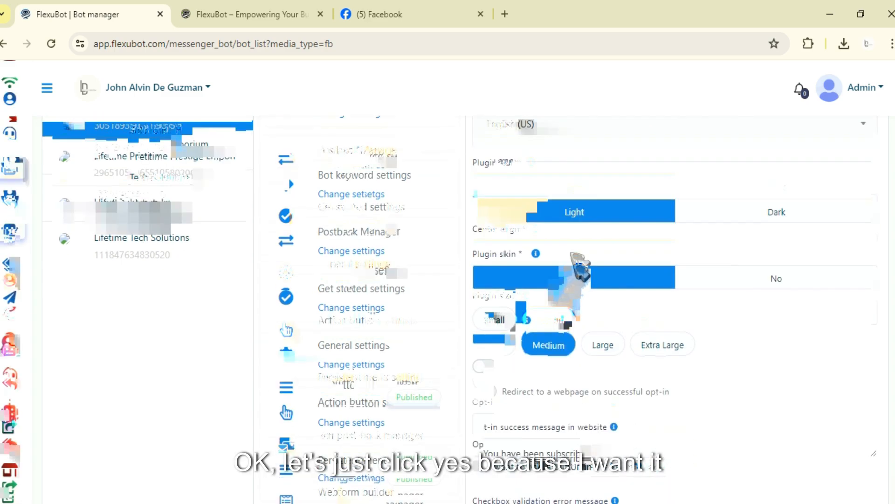
scroll(558, 235, down, 1)
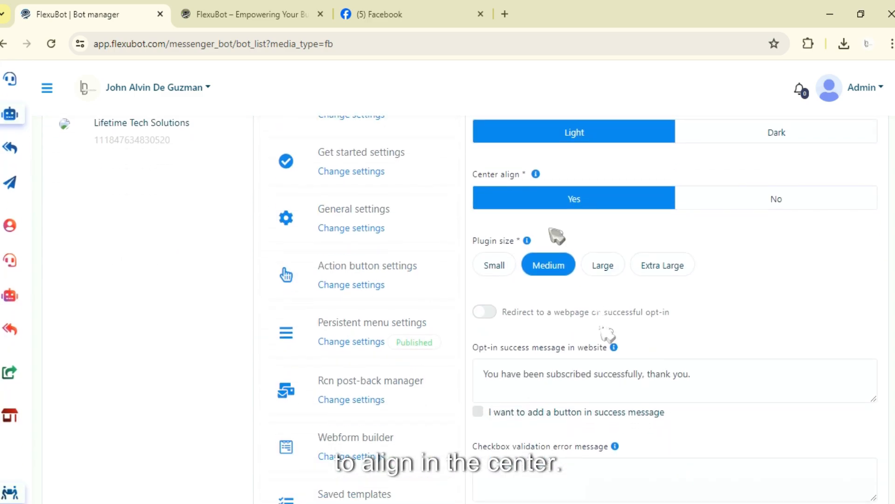
scroll(605, 334, down, 2)
scroll(569, 330, up, 1)
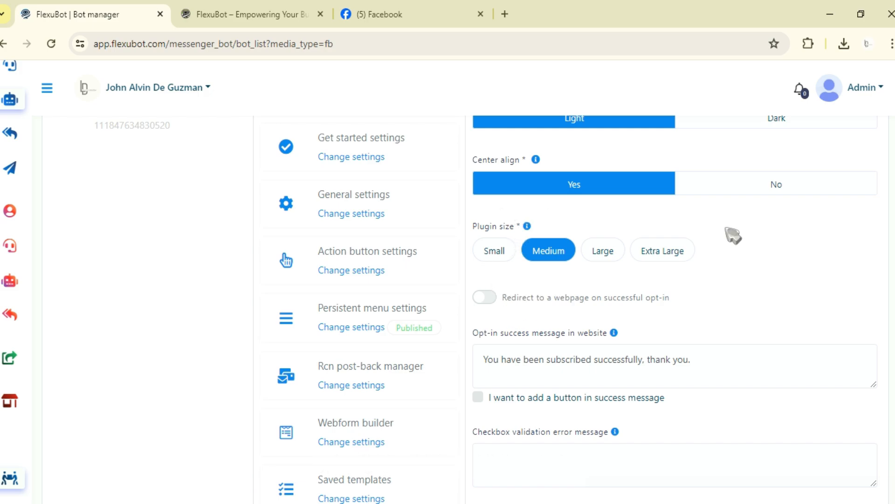
Set the plugin size to Medium.
click(493, 253)
click(555, 253)
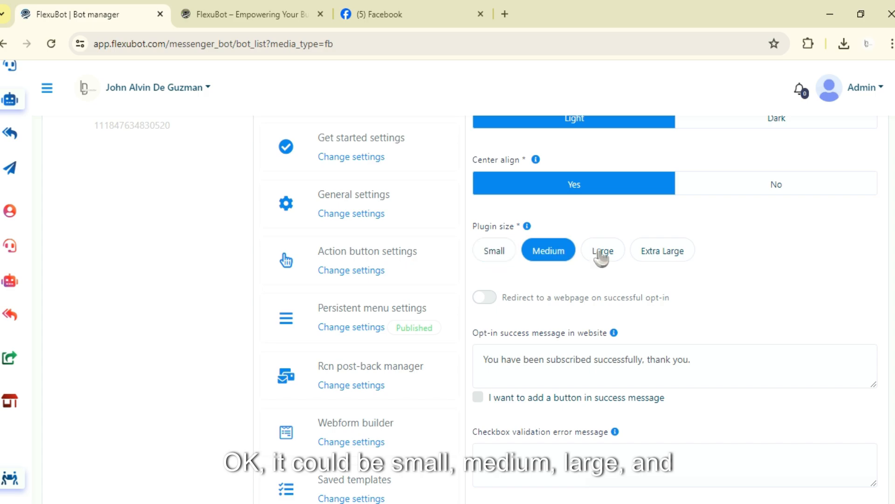
click(601, 254)
click(659, 250)
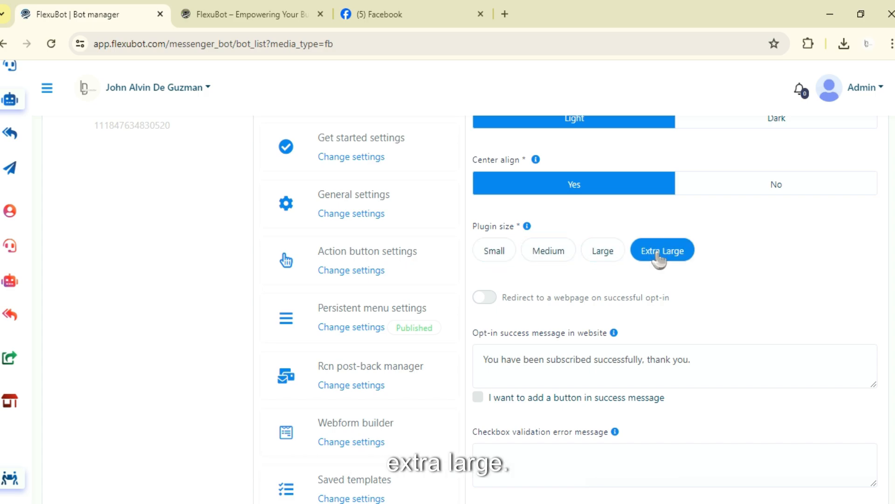
click(552, 259)
scroll(557, 273, down, 1)
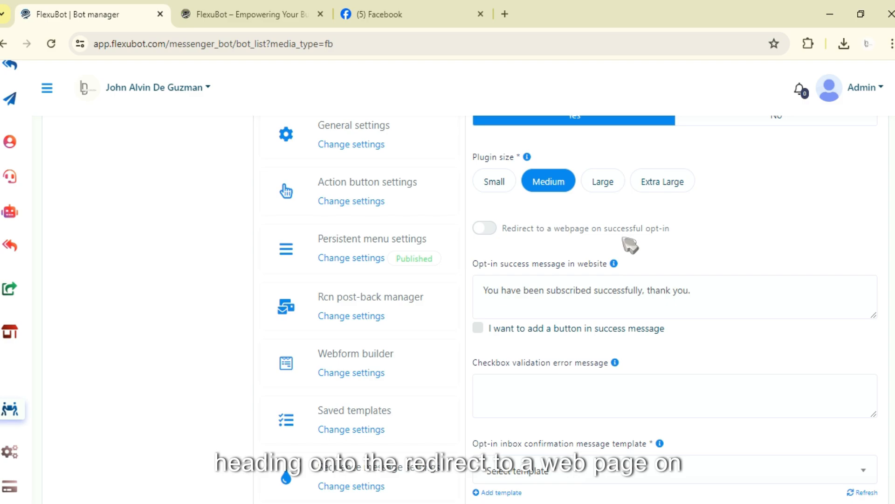
scroll(643, 286, up, 1)
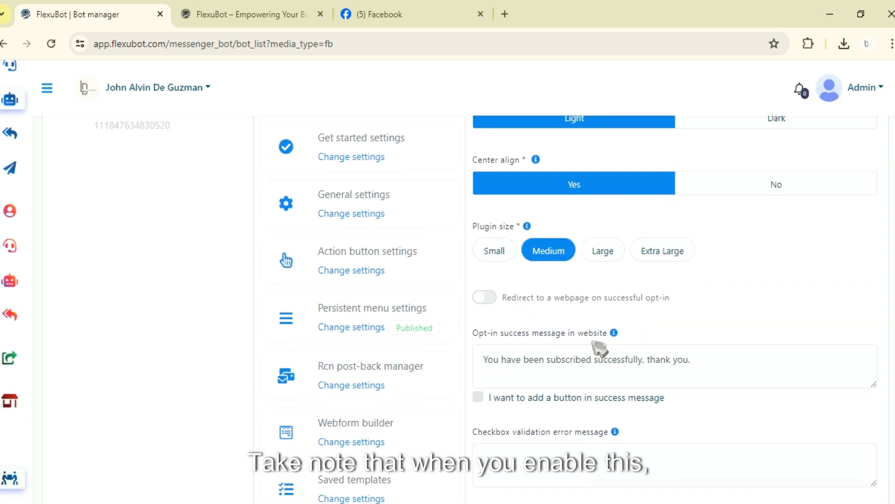
click(489, 298)
drag(583, 359, 475, 359)
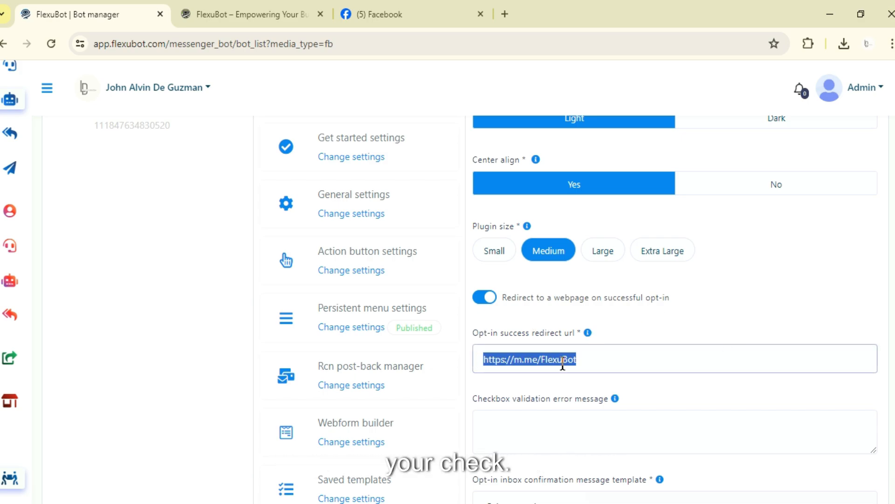
click(380, 14)
click(371, 38)
key(ctrl+c)
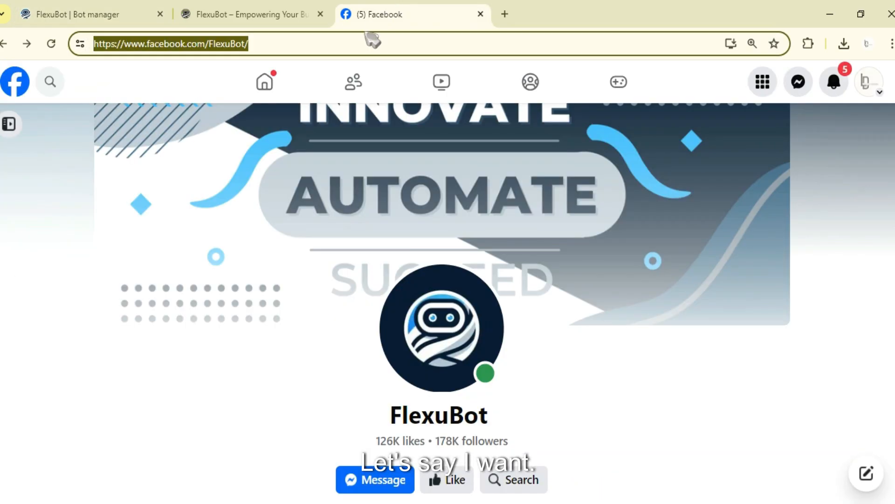
click(125, 7)
key(ctrl+v)
scroll(544, 320, down, 2)
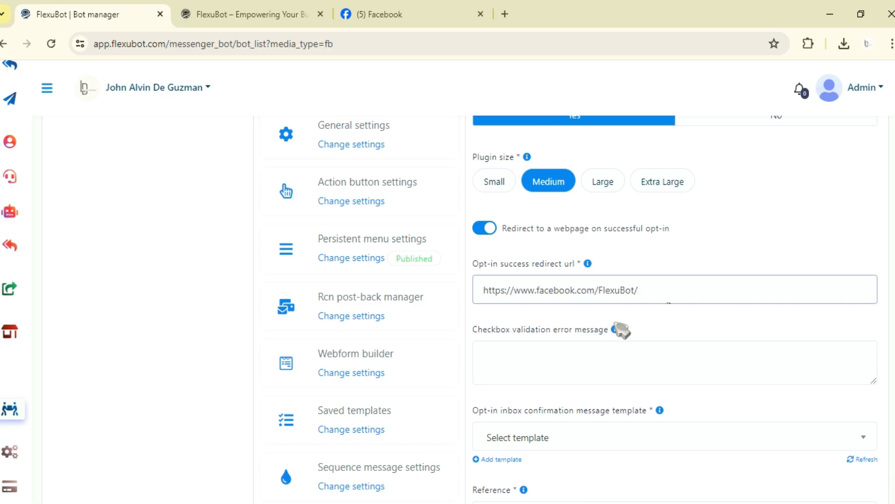
Enter Error as the checkbox validation error message.
scroll(557, 283, down, 1)
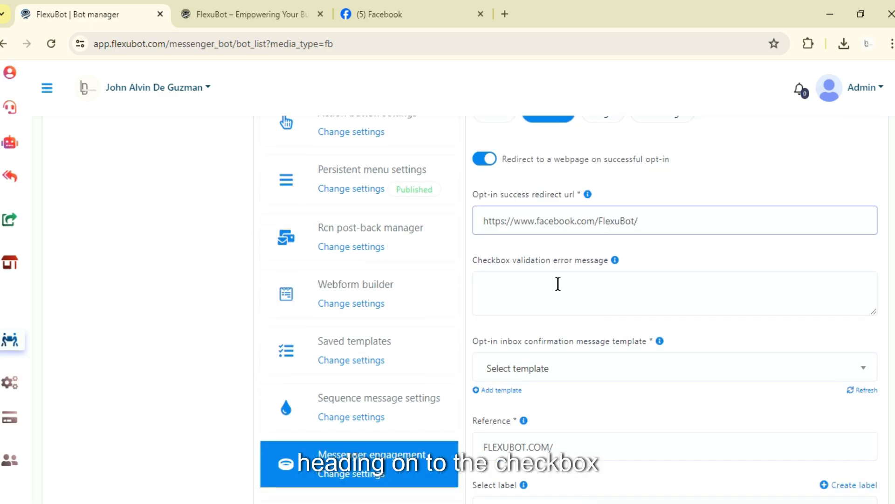
click(616, 260)
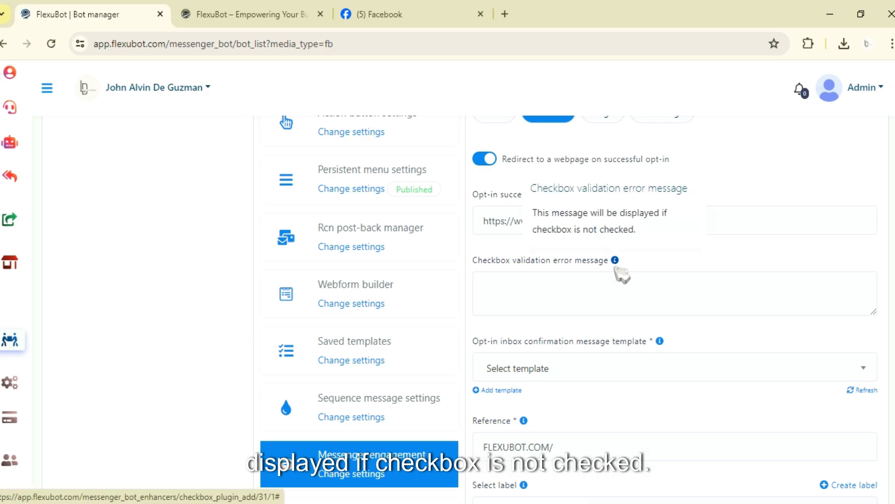
click(586, 295)
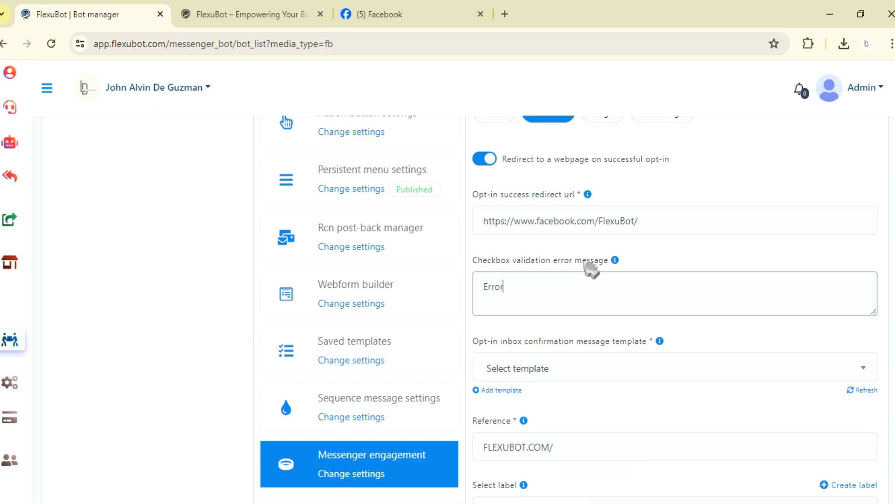
click(675, 311)
scroll(626, 319, down, 3)
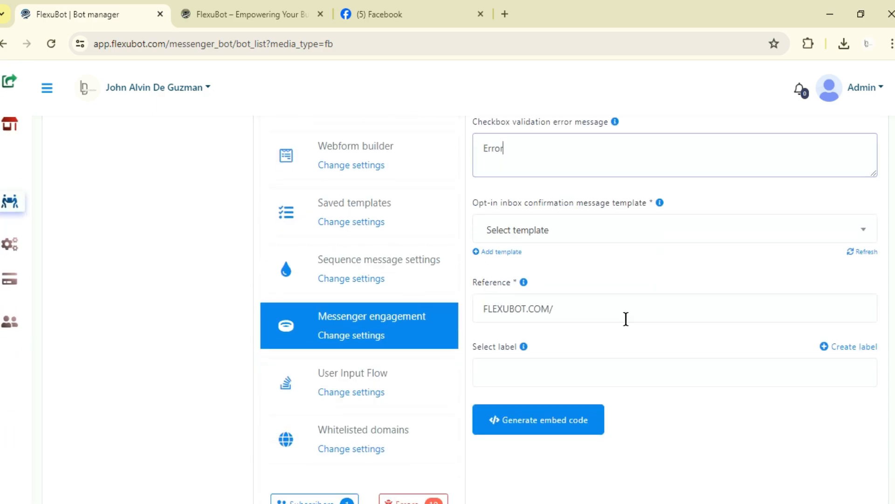
Choose PAYMENT ( AUDIO TEST ) as the opt-in inbox confirmation message template.
scroll(527, 229, up, 1)
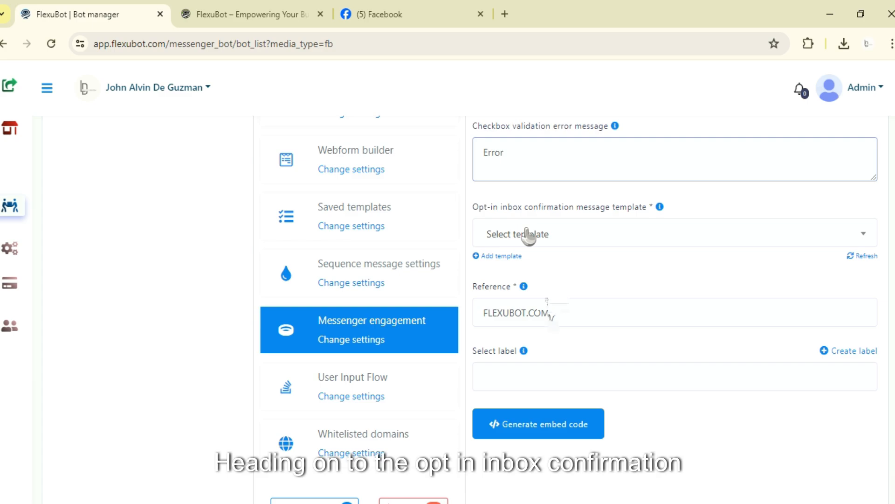
scroll(527, 236, up, 1)
mouse_move(660, 277)
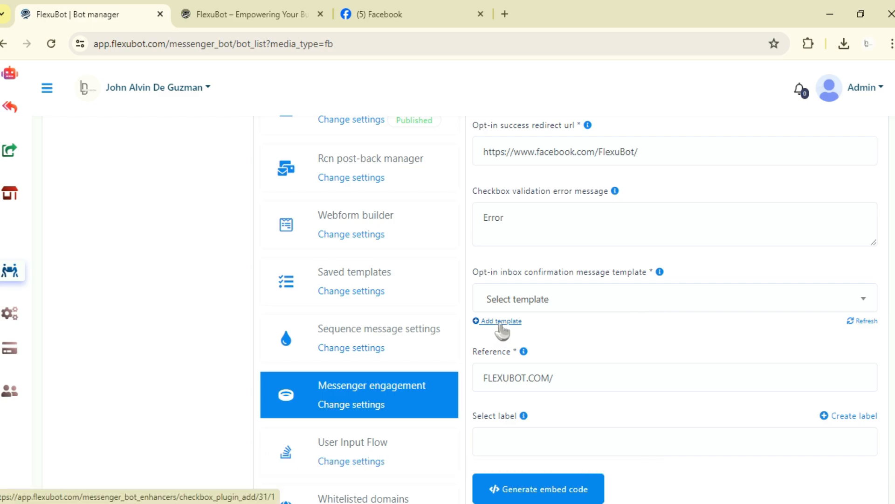
click(532, 307)
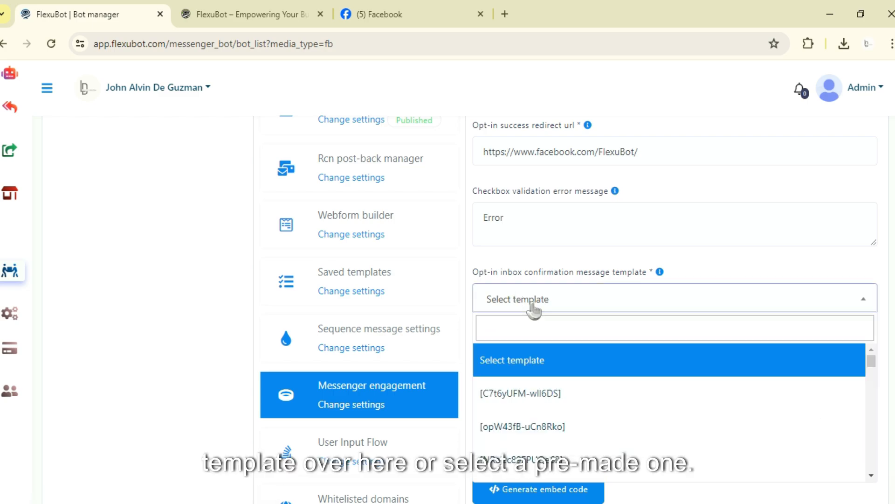
click(536, 300)
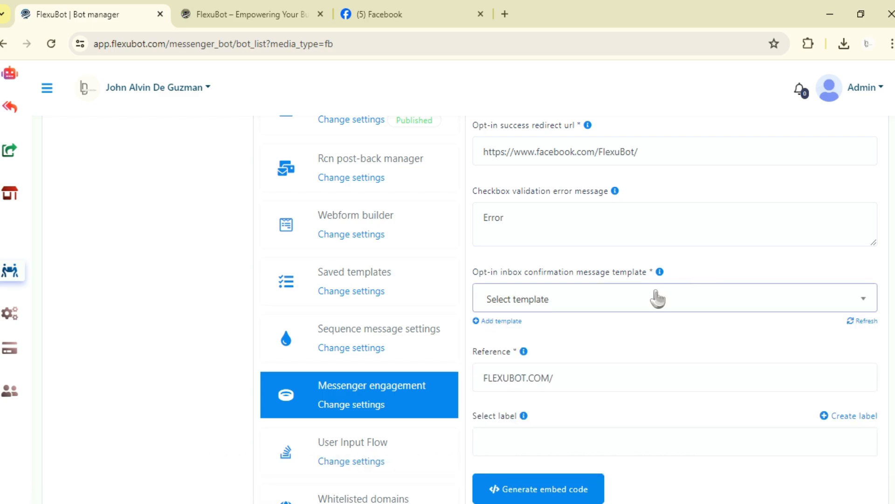
scroll(653, 302, down, 2)
click(616, 232)
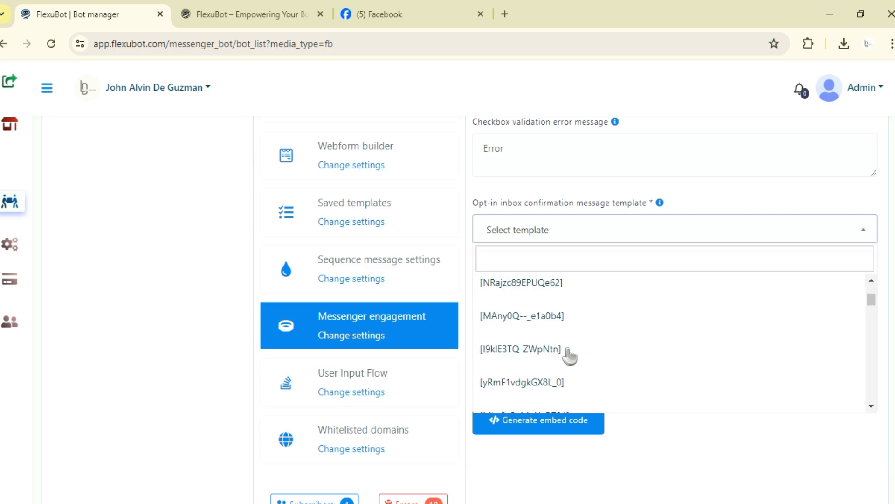
scroll(570, 357, down, 5)
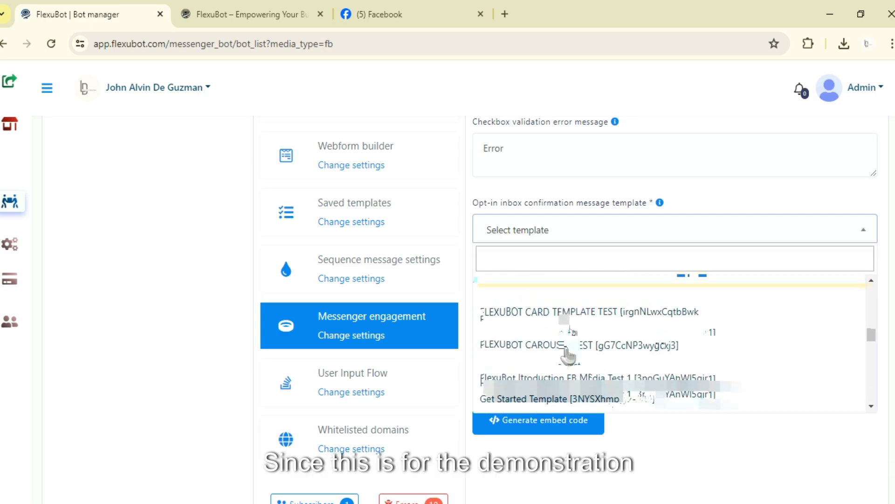
scroll(569, 355, down, 6)
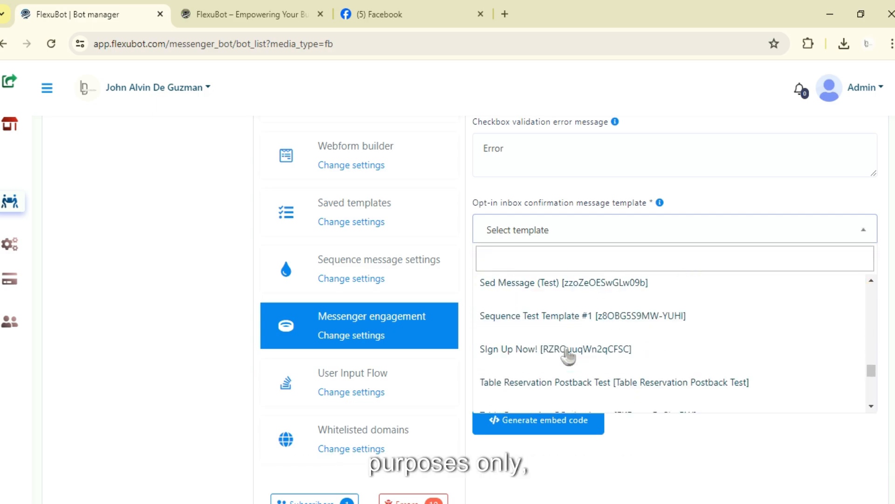
scroll(568, 355, up, 2)
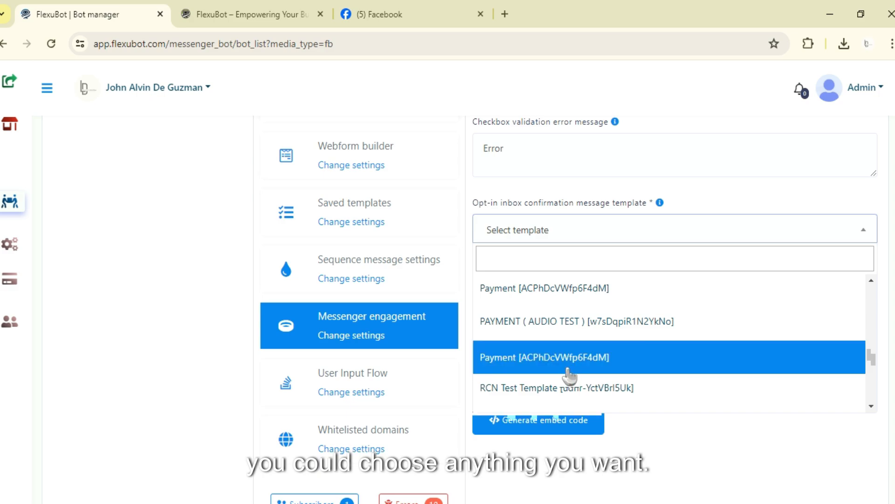
click(576, 320)
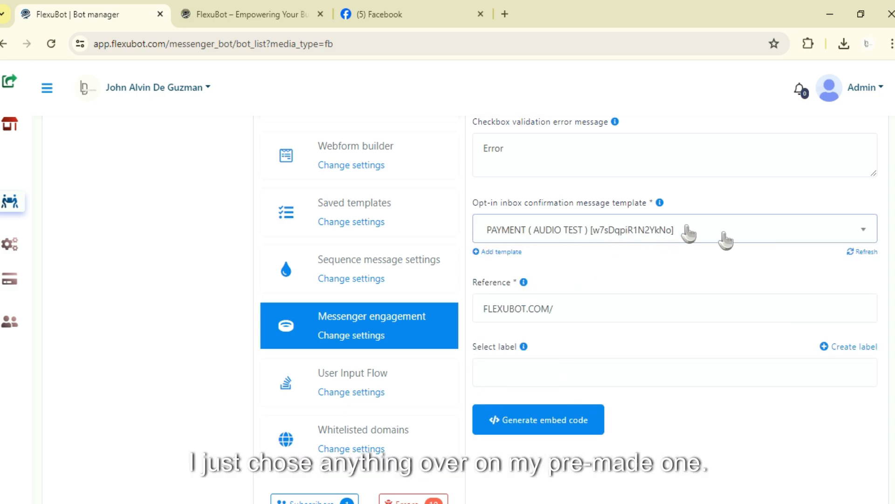
click(601, 233)
scroll(672, 308, down, 5)
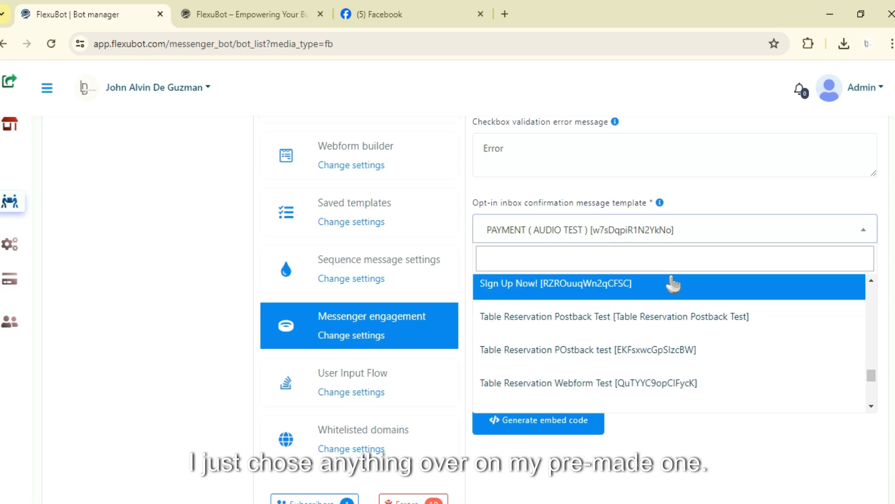
click(673, 283)
Replace the plugin reference with FlexuBot.
scroll(644, 280, down, 2)
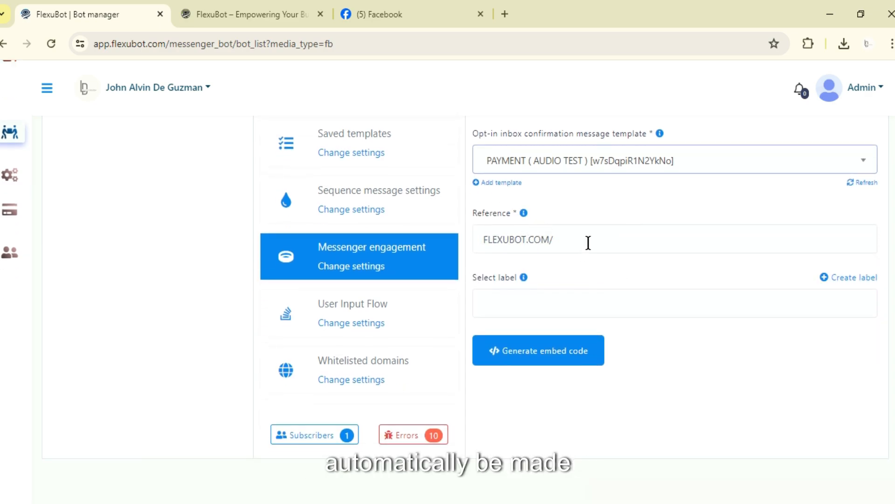
drag(589, 243, 479, 236)
click(572, 231)
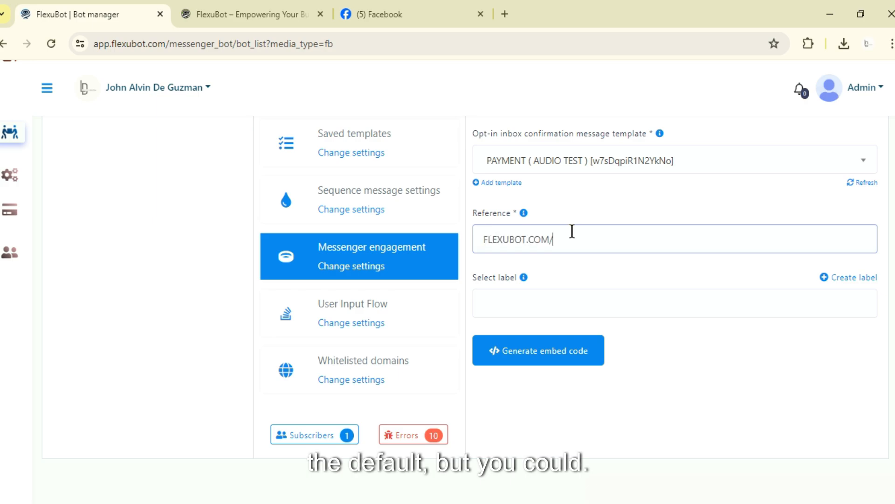
triple_click(572, 231)
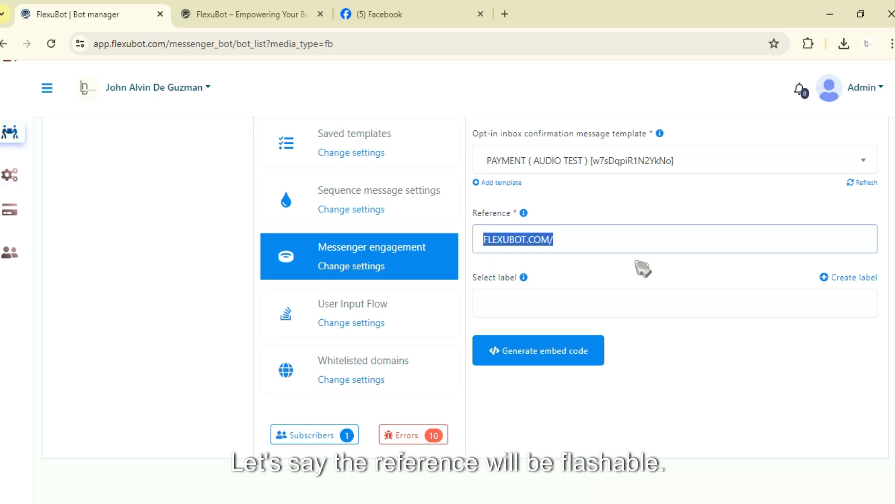
text(FlexuBot)
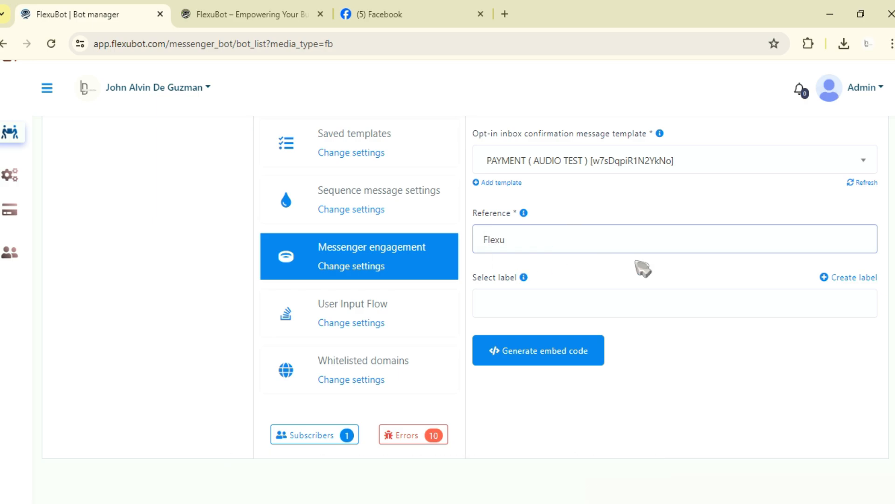
Review the help texts for the Reference and Select label fields.
click(524, 213)
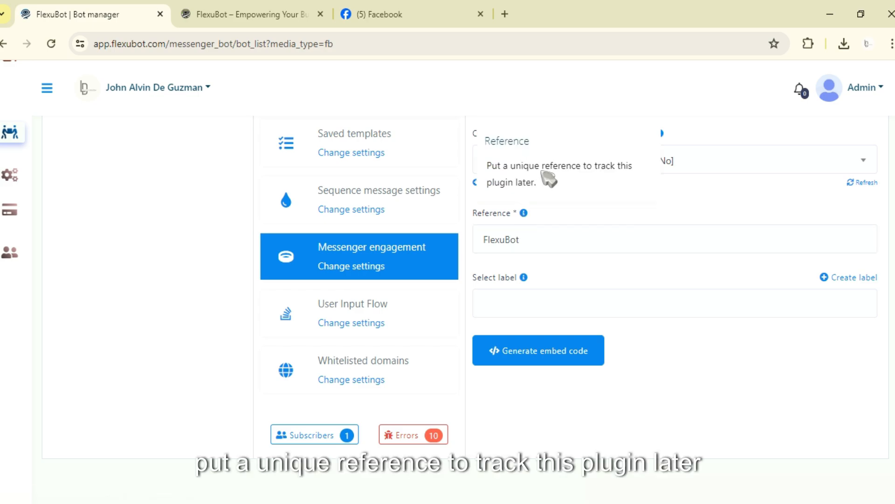
click(567, 230)
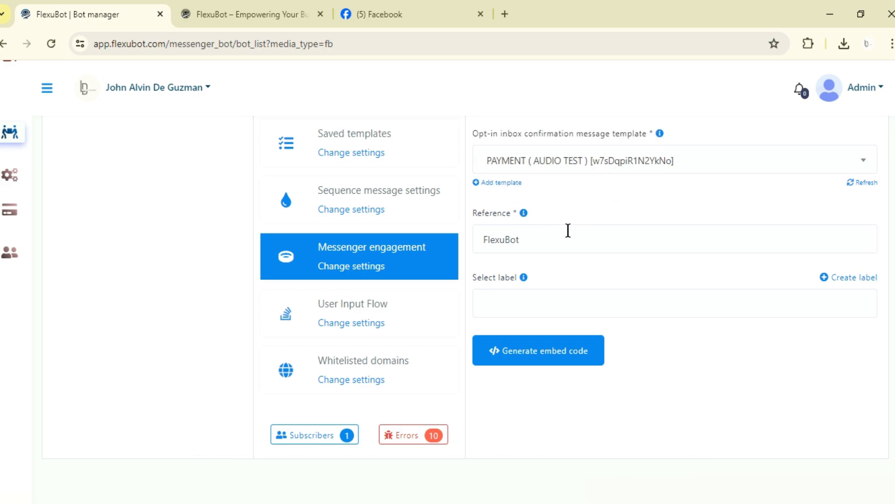
click(522, 281)
click(580, 271)
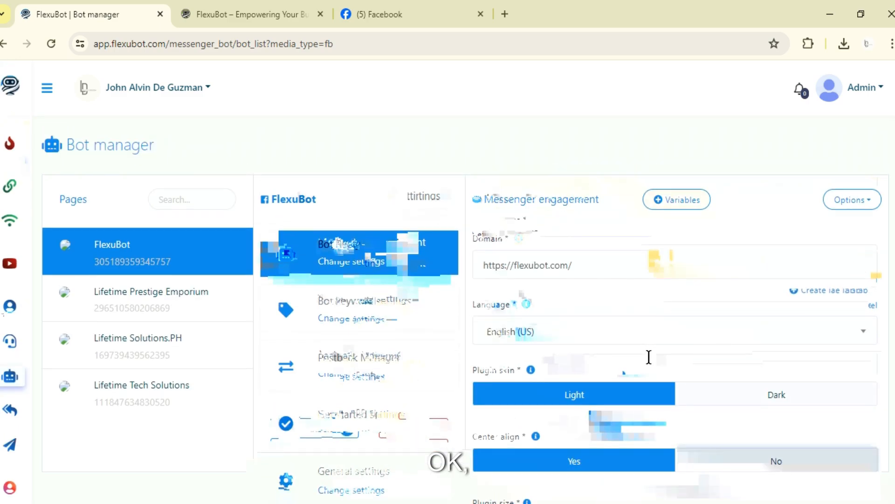
Generate the embed code for the checkbox plugin.
scroll(546, 256, down, 7)
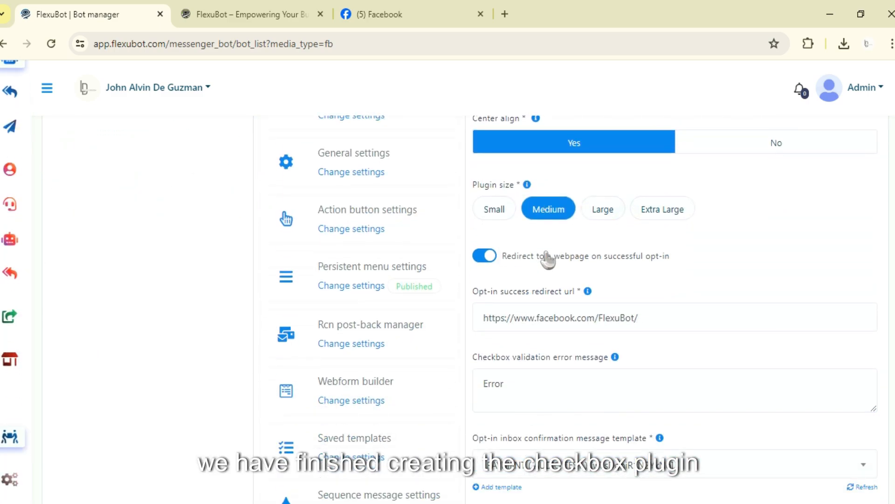
scroll(553, 266, down, 7)
click(541, 358)
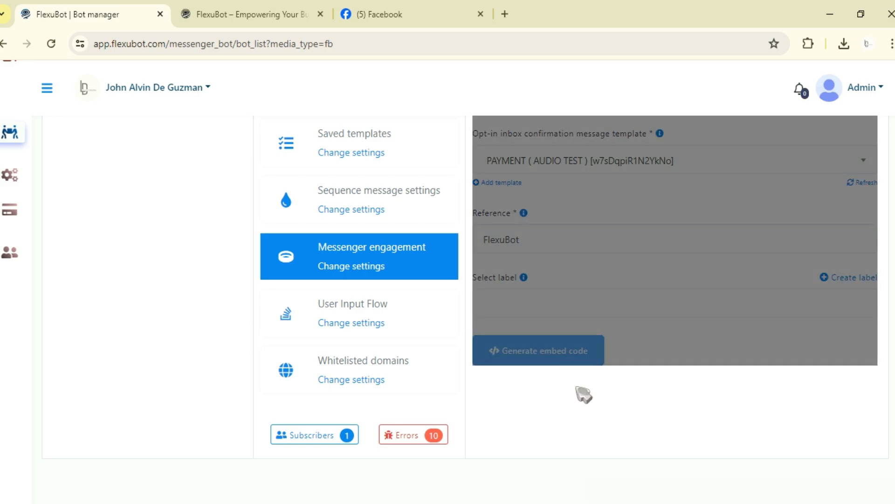
Examine the generated checkbox plugin embed code.
scroll(619, 385, up, 4)
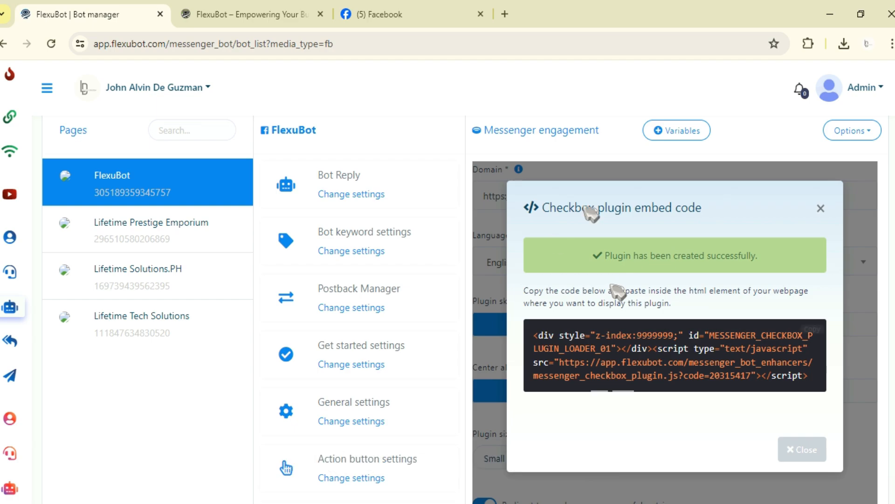
scroll(540, 262, up, 2)
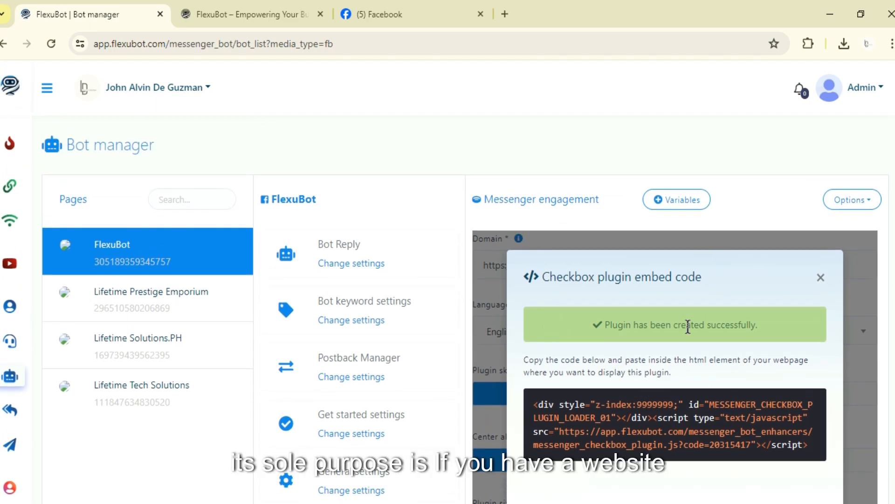
scroll(688, 326, down, 2)
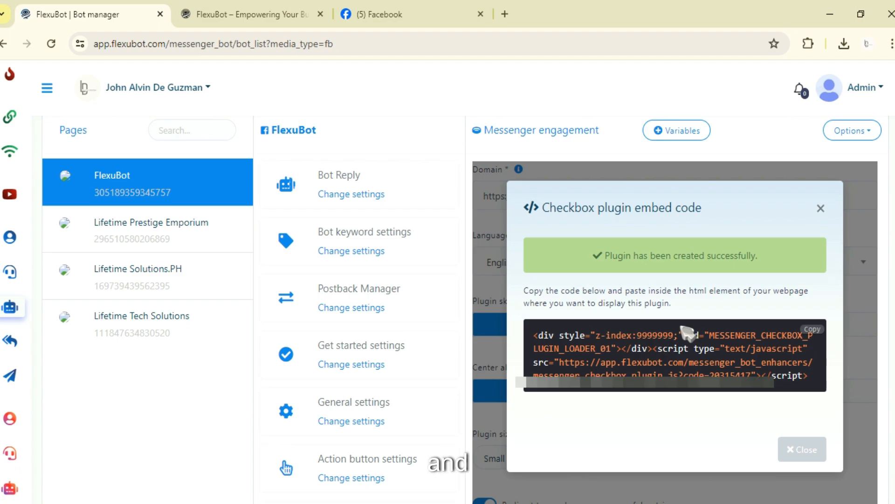
scroll(685, 329, down, 1)
scroll(799, 296, down, 1)
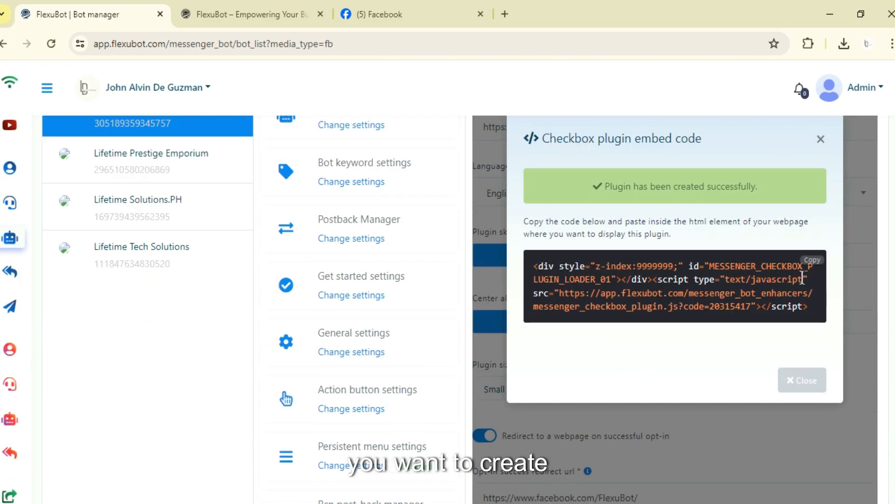
scroll(629, 307, up, 4)
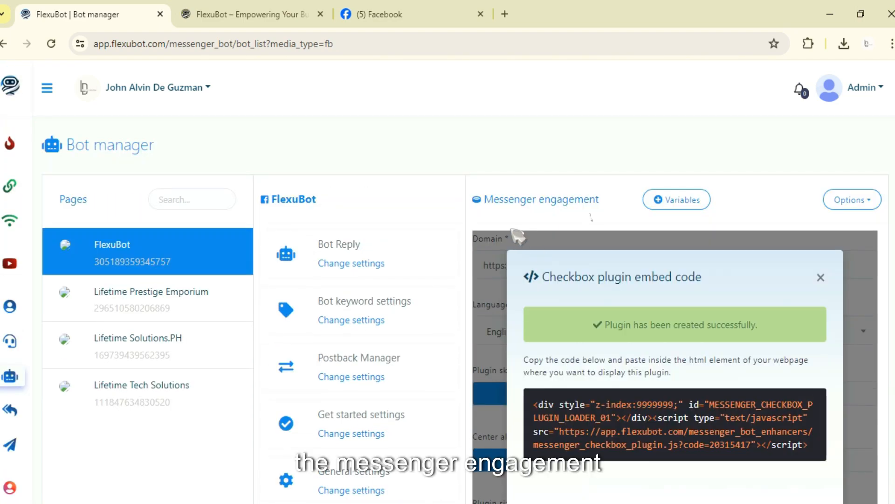
scroll(541, 262, down, 6)
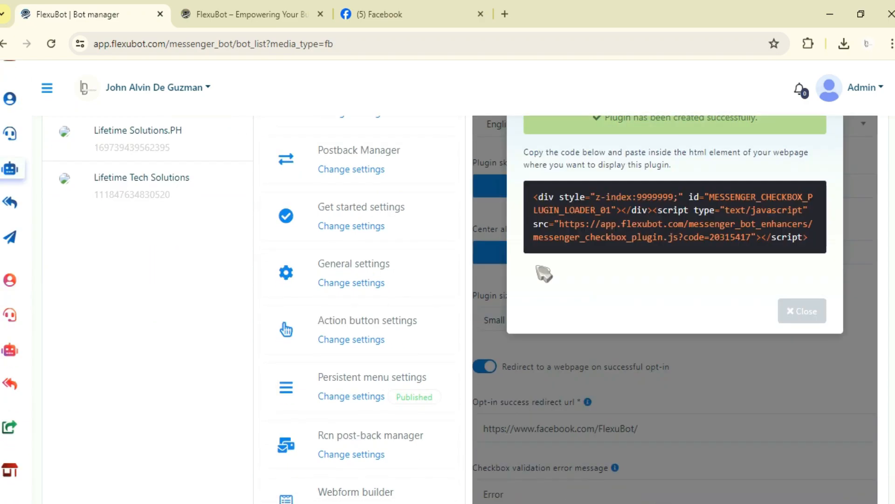
scroll(557, 282, up, 2)
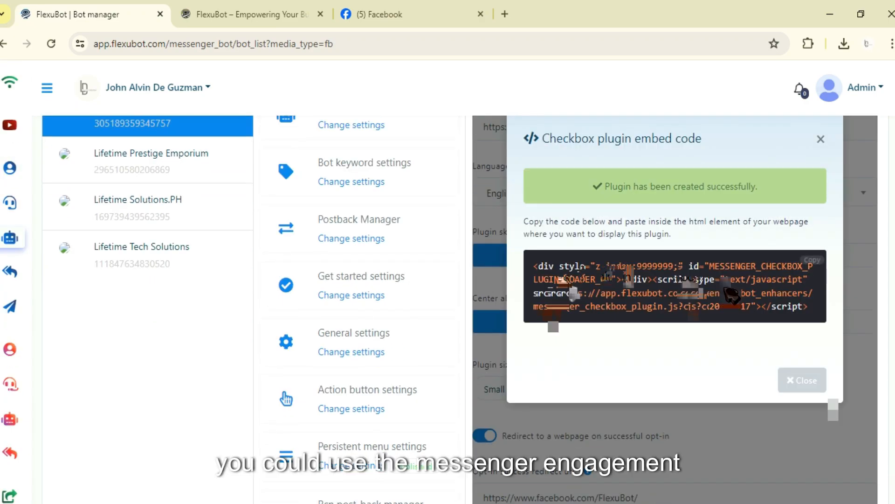
scroll(611, 271, up, 4)
scroll(695, 274, down, 2)
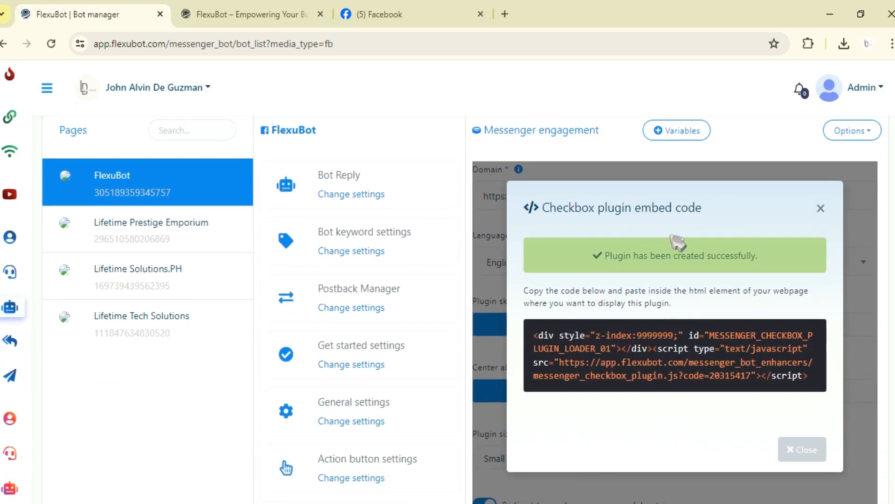
scroll(658, 280, down, 2)
scroll(662, 292, up, 2)
Copy the checkbox plugin embed code and close the embed code dialog.
mouse_move(809, 354)
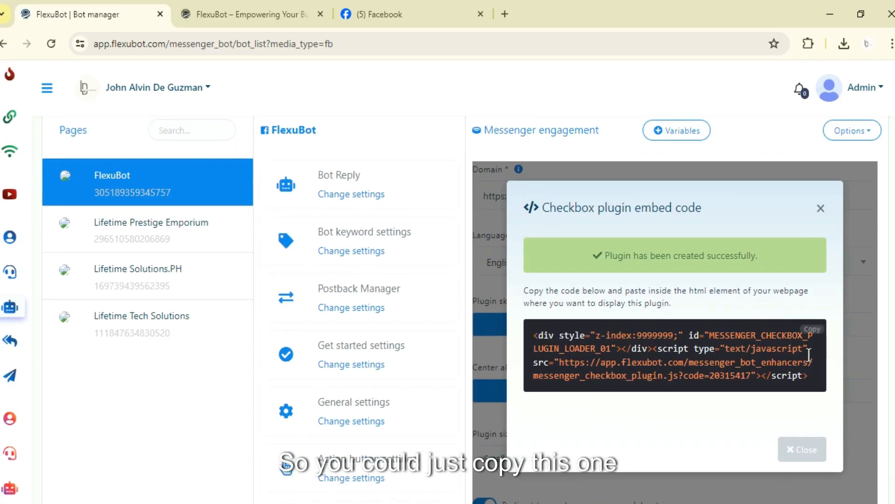
click(814, 330)
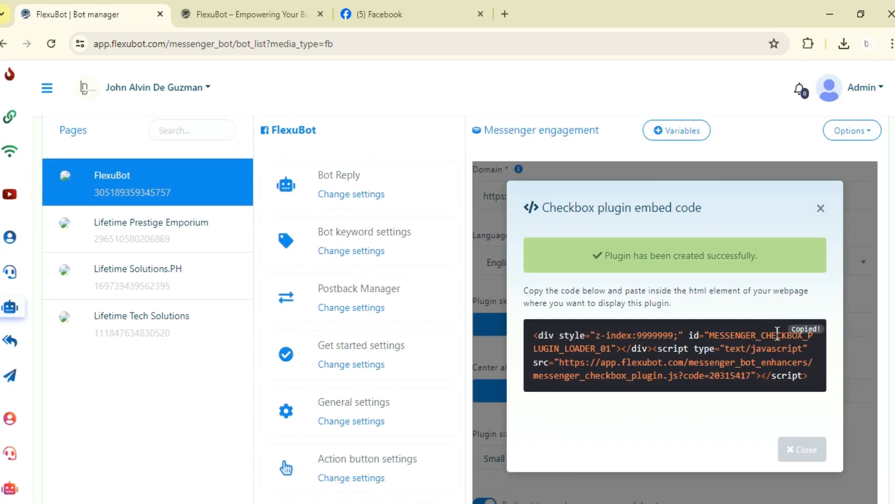
click(821, 208)
scroll(582, 330, down, 3)
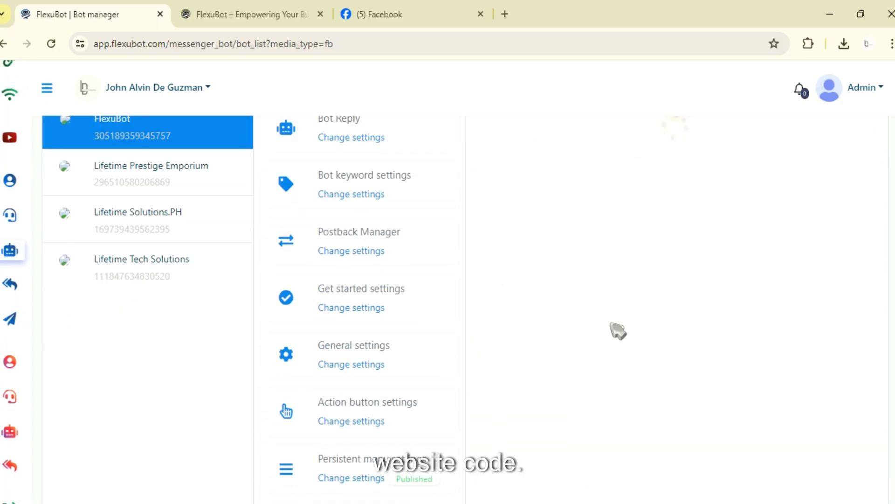
scroll(625, 329, up, 2)
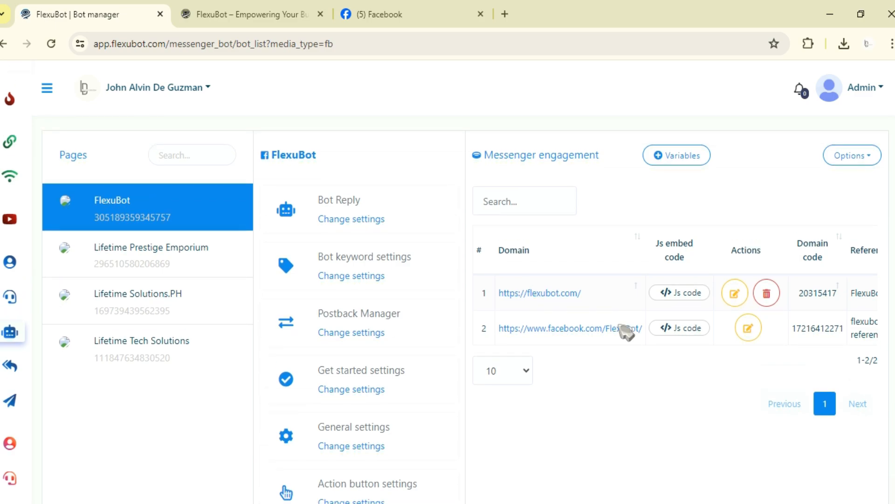
Open the checkbox plugin campaign list and view one plugin's JS embed code, then close the dialog.
scroll(626, 332, up, 1)
scroll(620, 286, down, 4)
scroll(460, 314, down, 7)
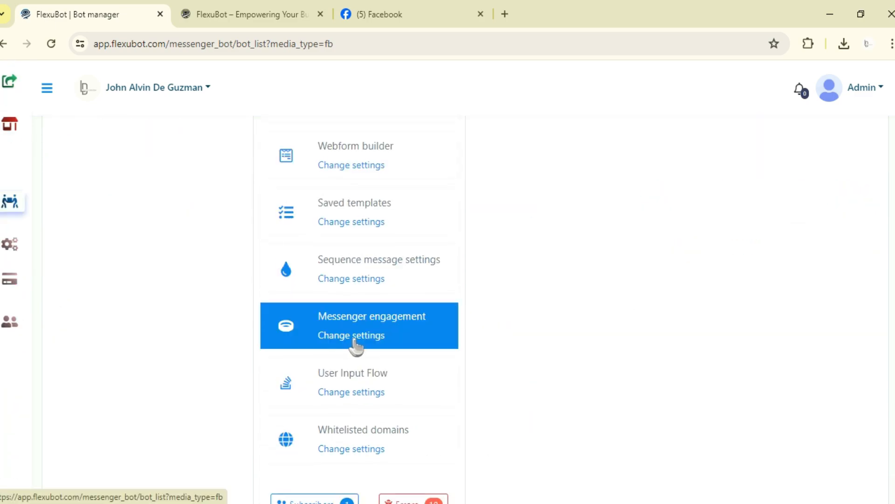
click(355, 335)
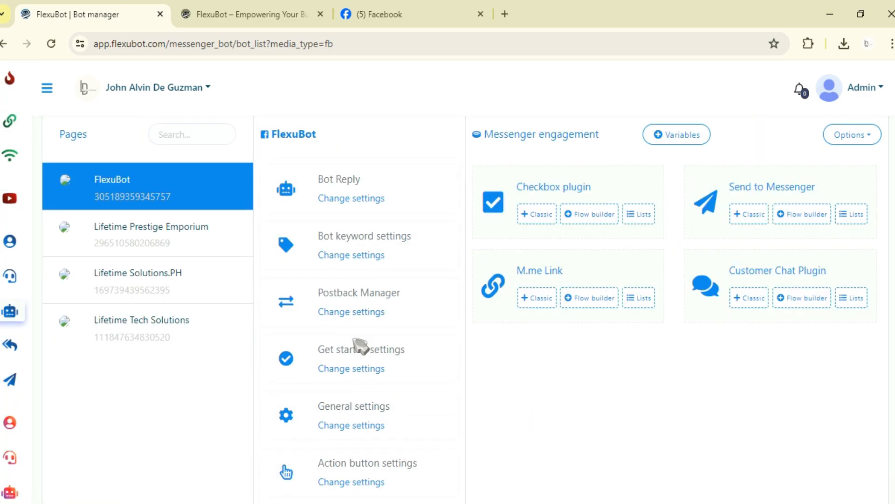
click(638, 216)
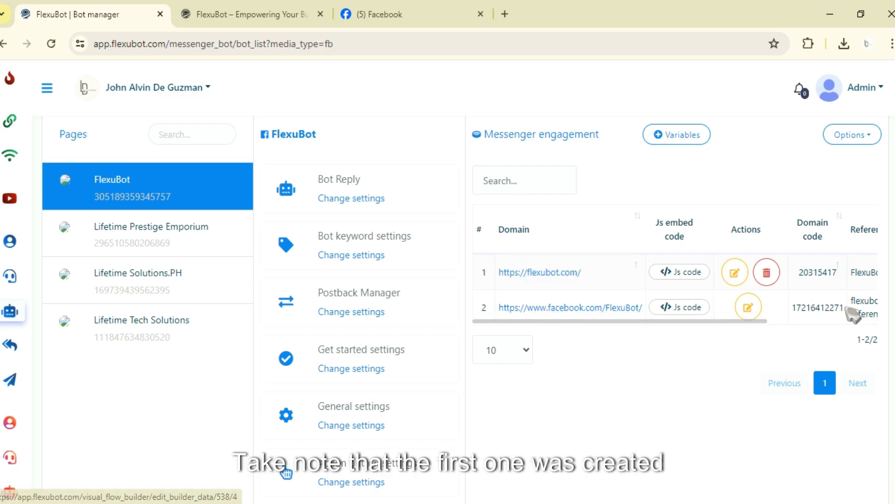
drag(757, 328, 736, 346)
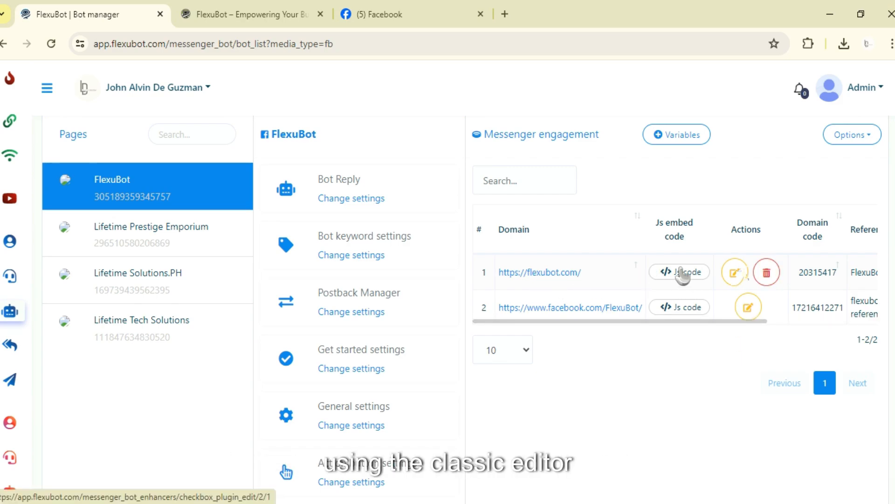
drag(704, 320, 667, 320)
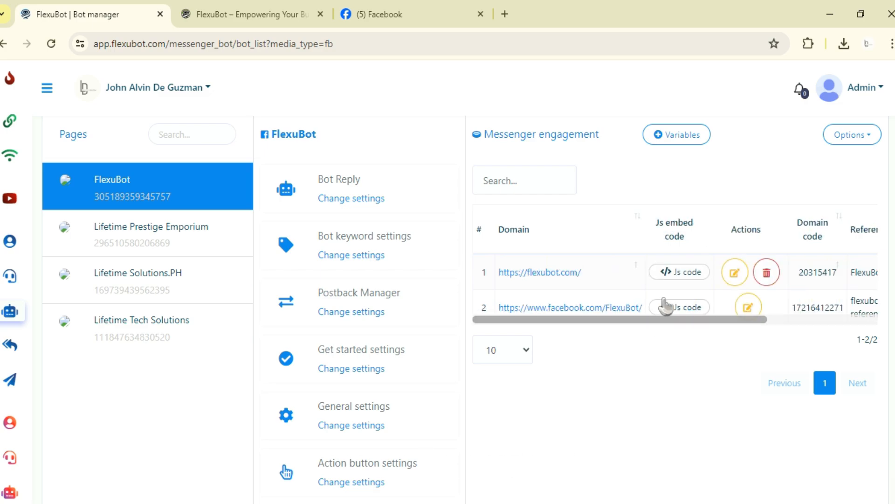
click(666, 306)
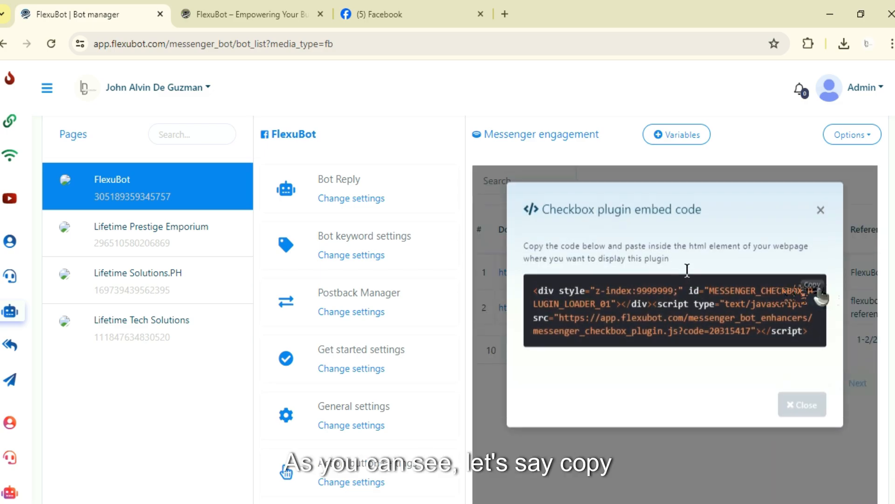
click(821, 211)
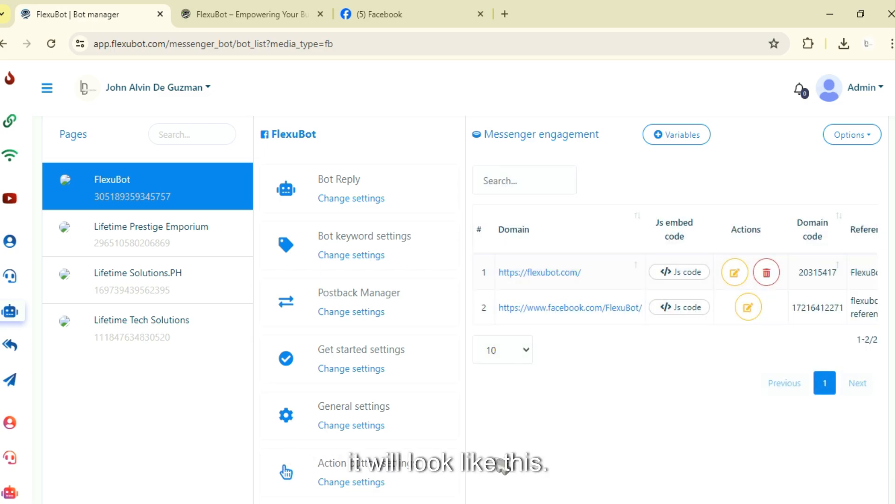
Preview the Messenger Checkbox PLugin image from the Downloads folder in the photo viewer, then close it.
mouse_move(431, 502)
click(438, 467)
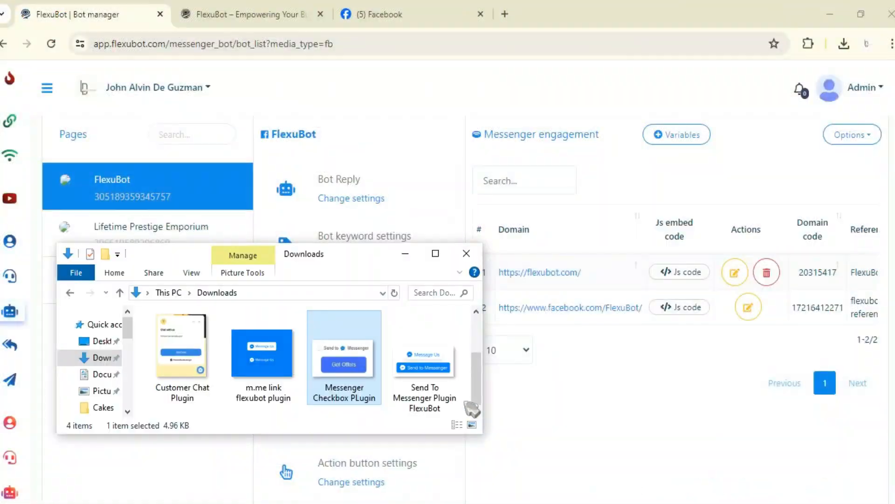
double_click(345, 354)
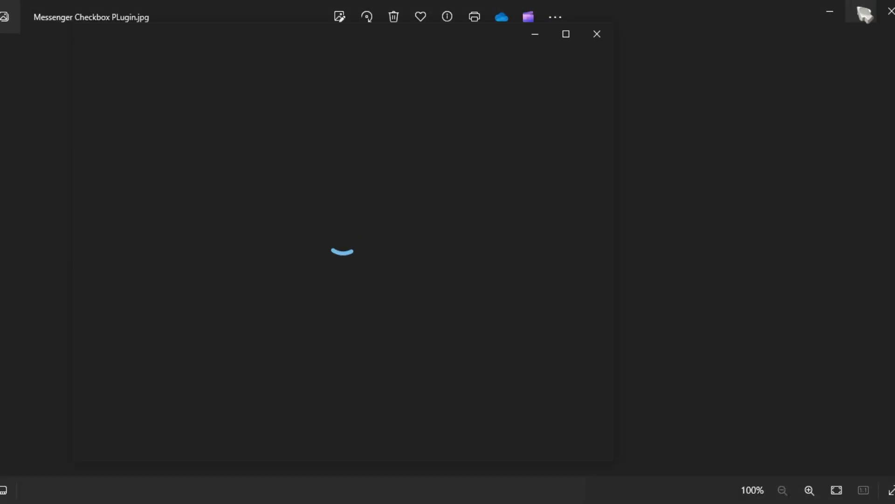
click(860, 10)
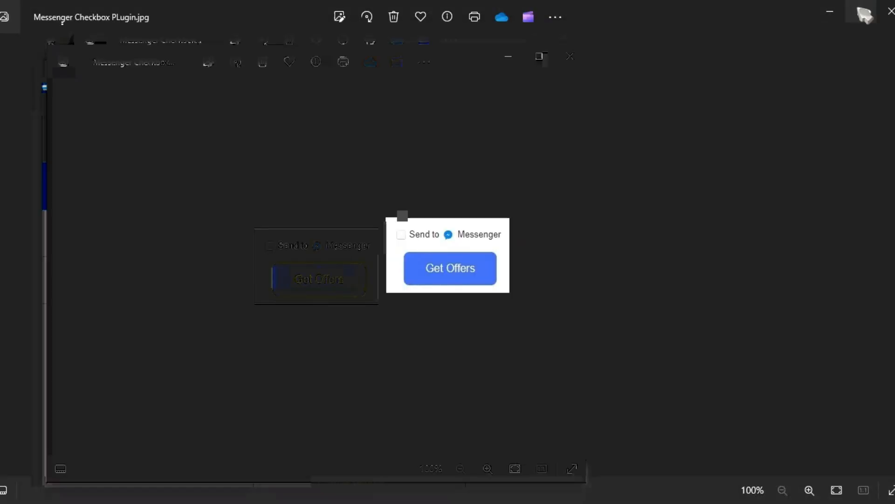
click(570, 56)
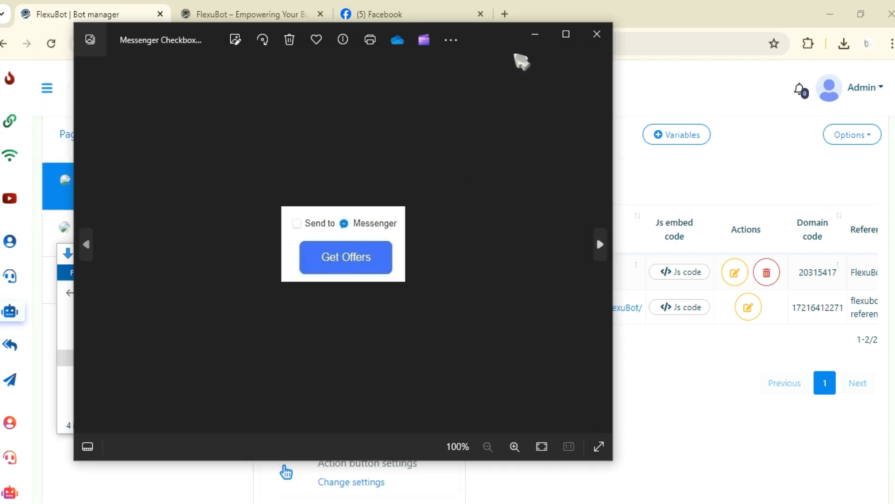
drag(519, 60, 688, 57)
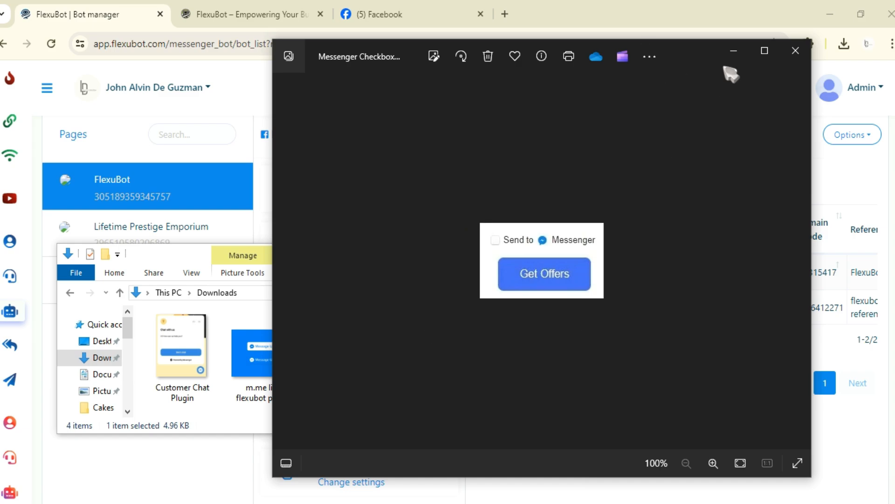
click(796, 50)
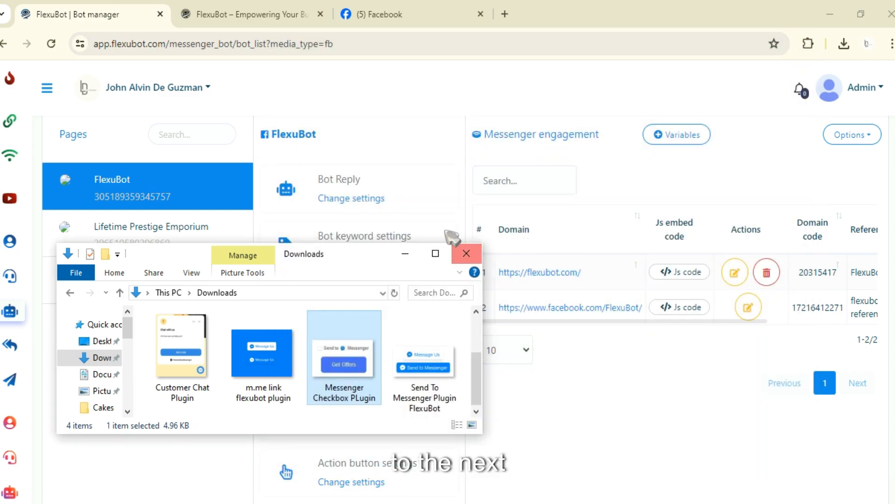
click(466, 253)
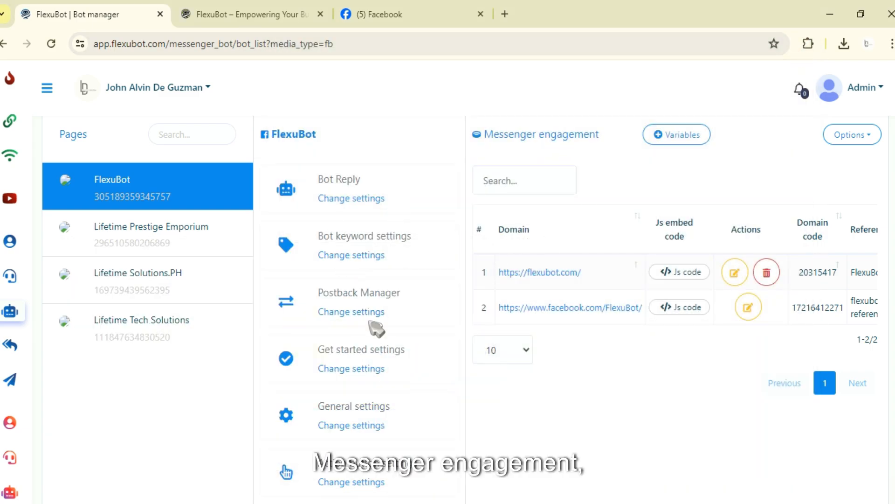
scroll(350, 331, down, 8)
click(351, 410)
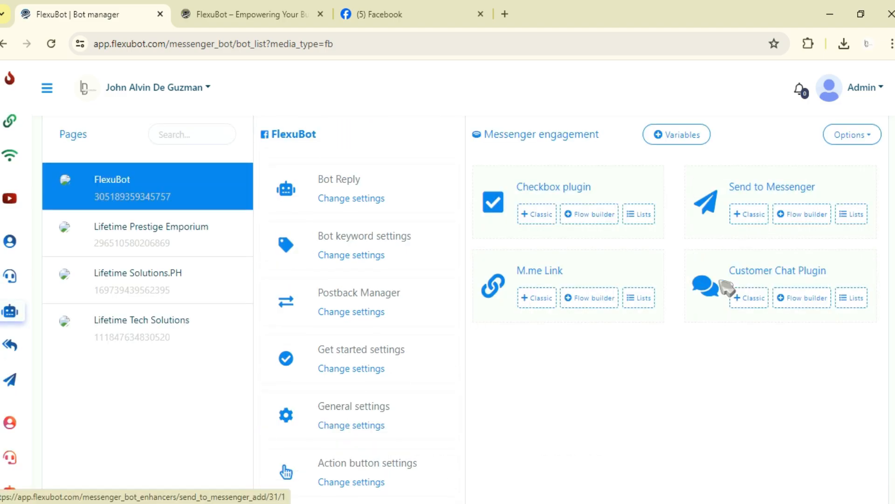
click(756, 220)
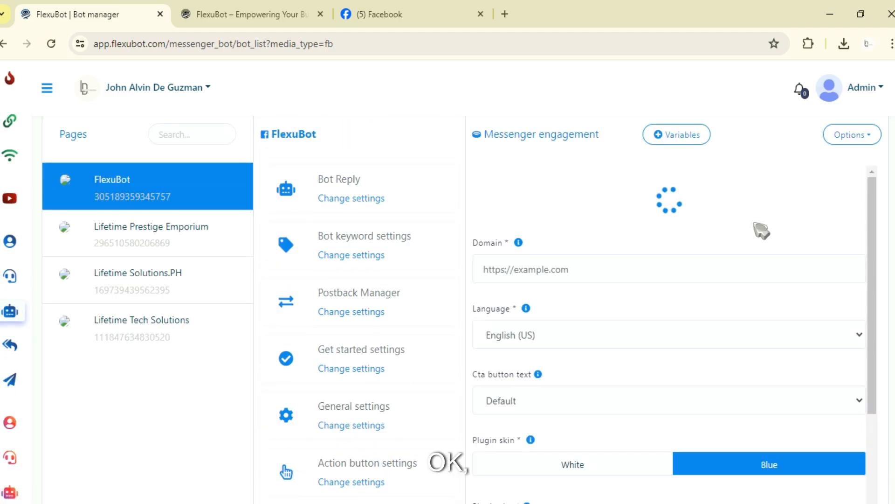
click(293, 14)
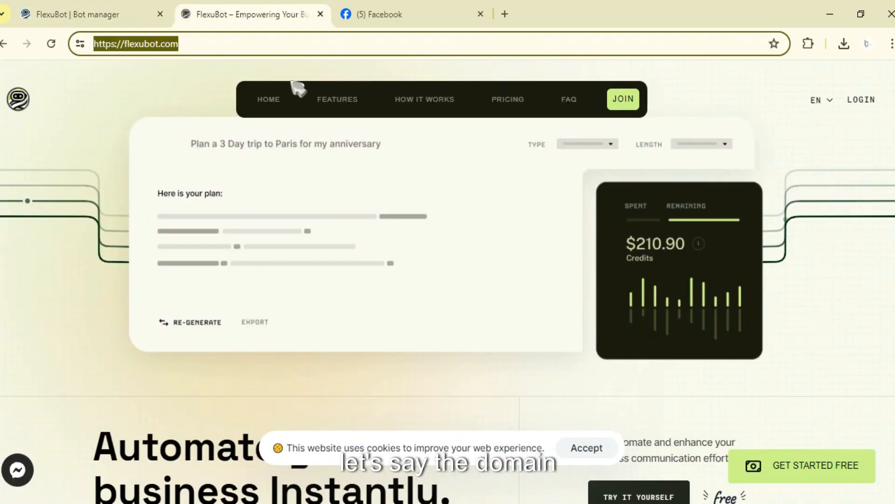
click(136, 4)
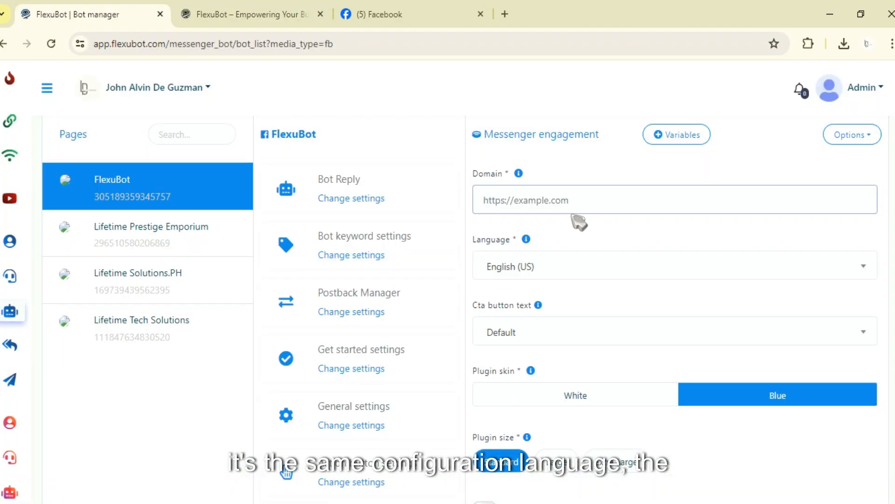
key(ctrl+v)
Set the CTA button text to SEND ME MESSAGES.
scroll(534, 310, down, 1)
click(519, 265)
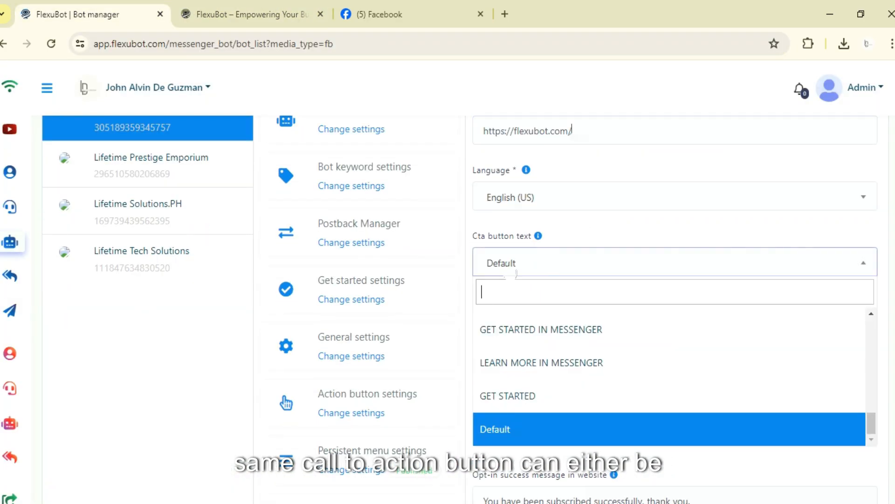
scroll(535, 391, up, 10)
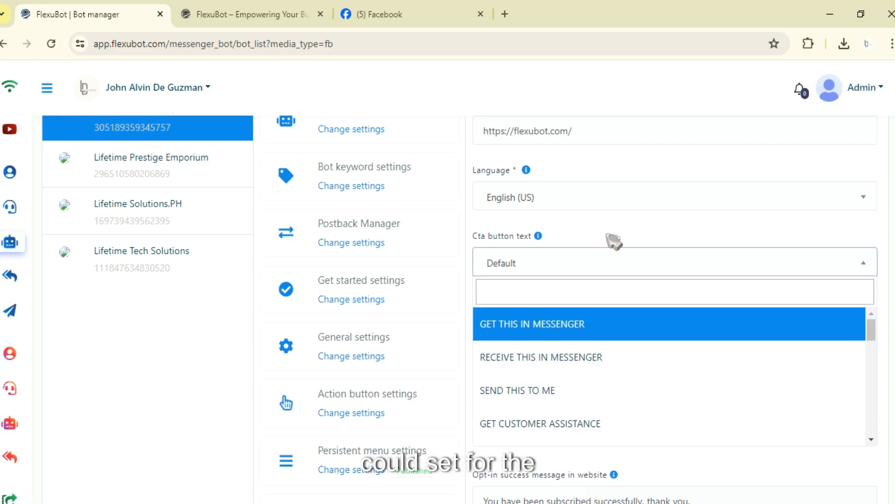
scroll(602, 241, up, 1)
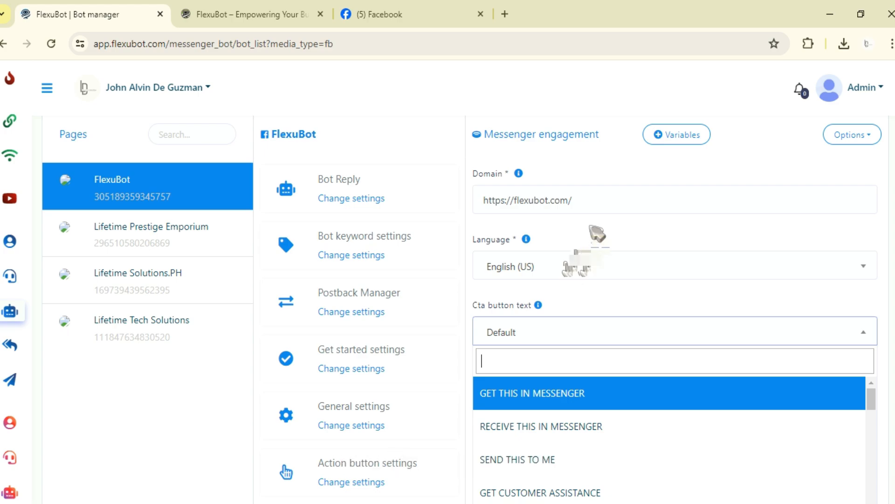
scroll(596, 233, down, 3)
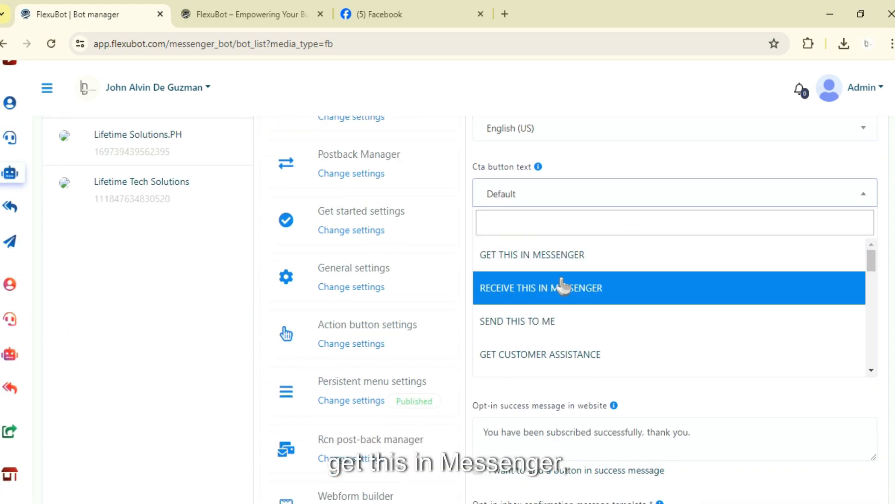
scroll(563, 285, down, 2)
scroll(562, 278, up, 1)
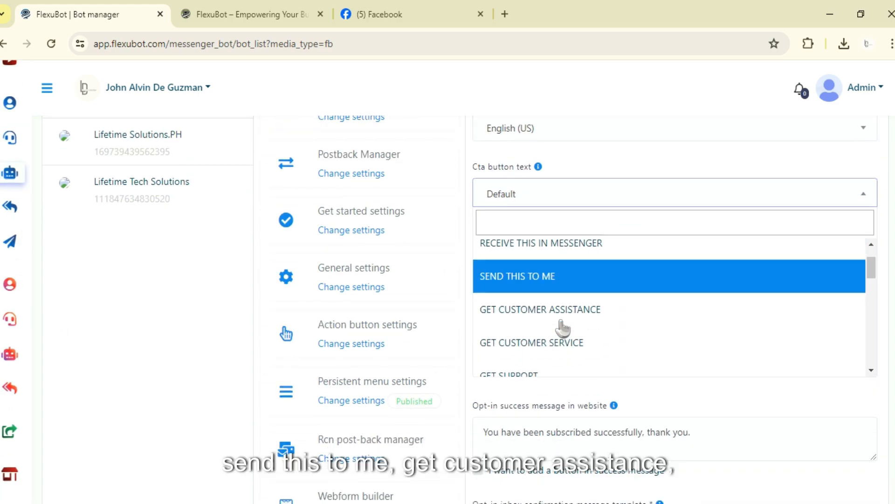
scroll(564, 322, down, 1)
scroll(564, 313, down, 2)
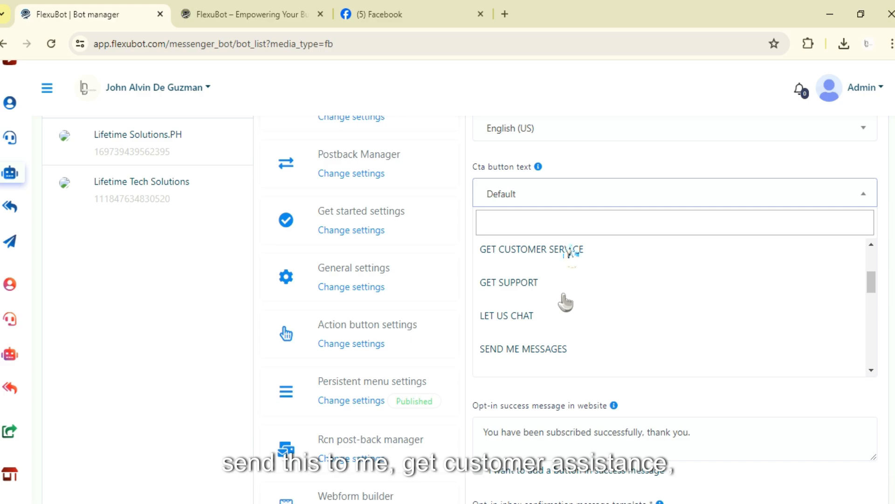
scroll(565, 299, down, 2)
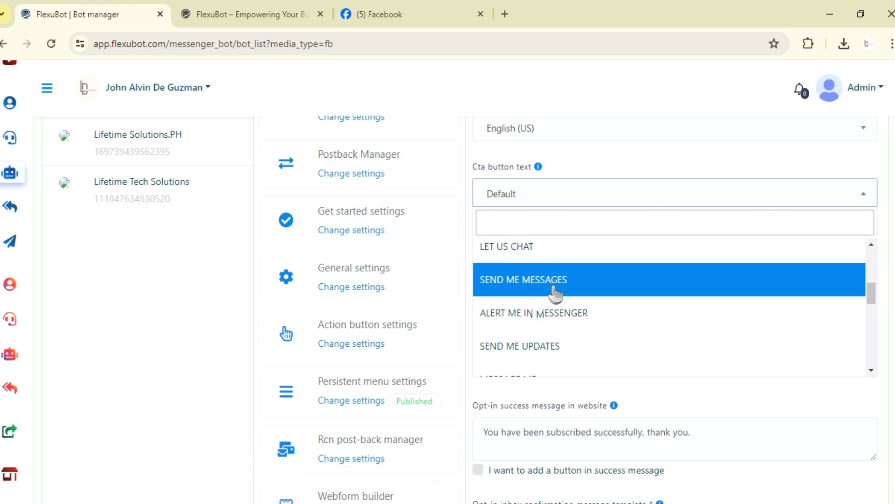
scroll(556, 293, down, 6)
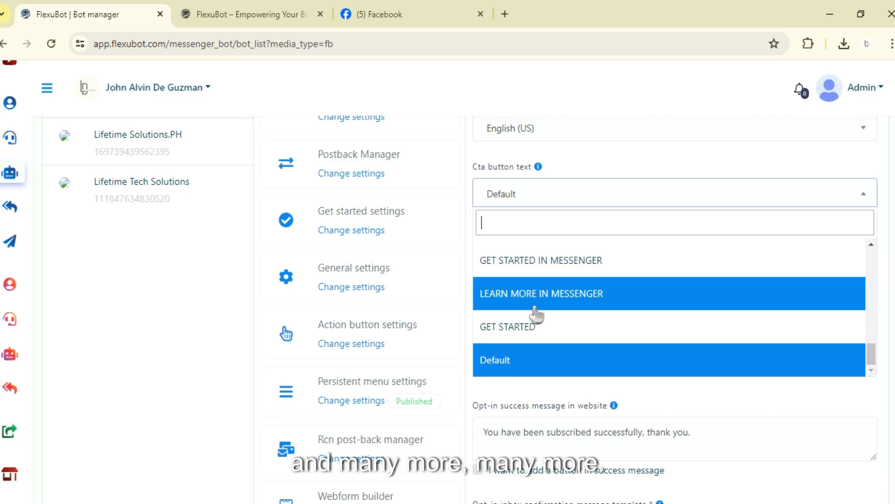
scroll(539, 310, up, 2)
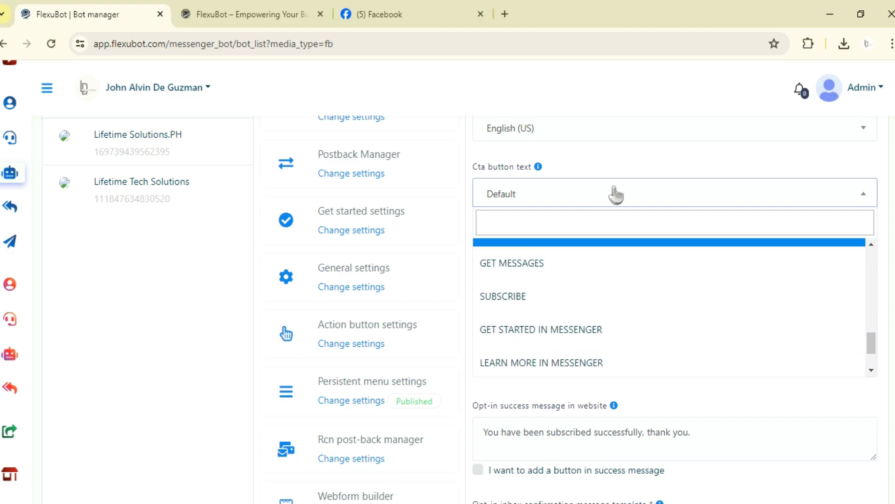
scroll(571, 315, up, 5)
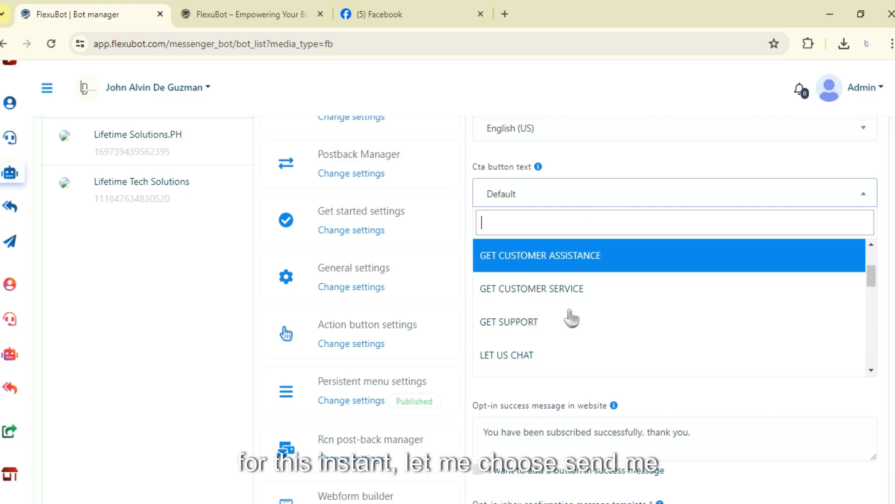
scroll(571, 317, down, 2)
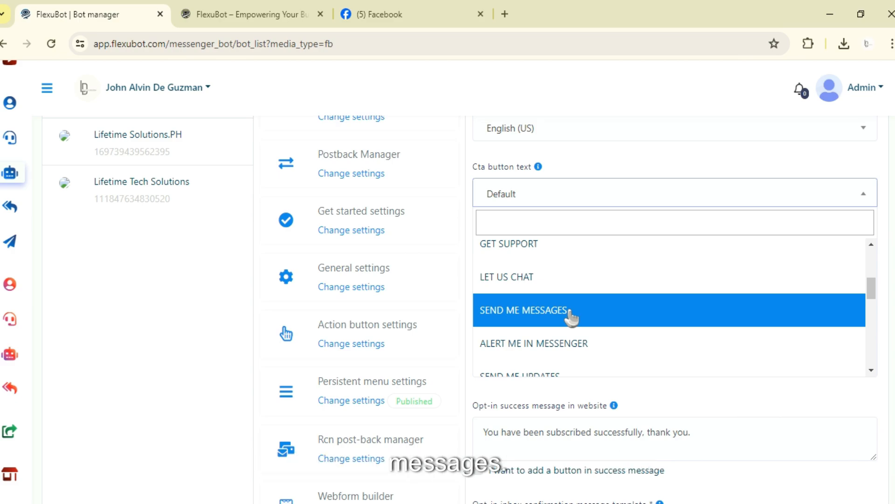
click(569, 315)
Scroll through the plugin skin, plugin size and redirect options of the new plugin form.
scroll(605, 320, up, 2)
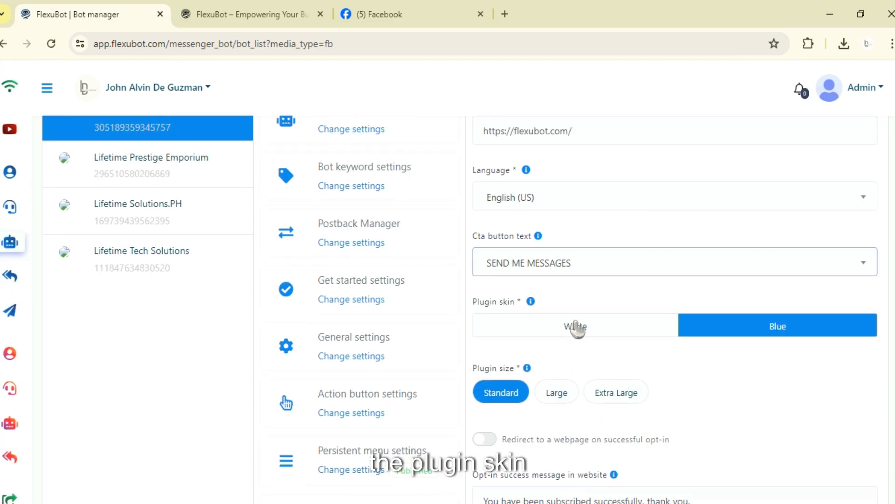
scroll(762, 340, down, 3)
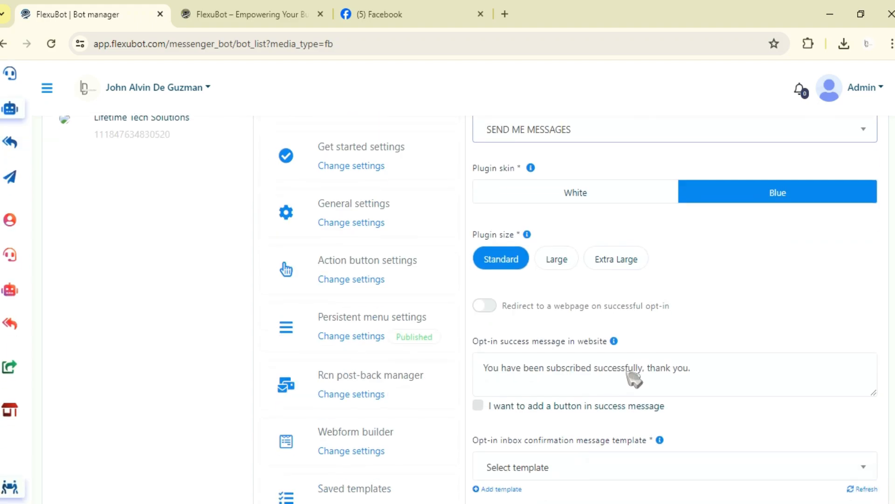
scroll(509, 271, down, 2)
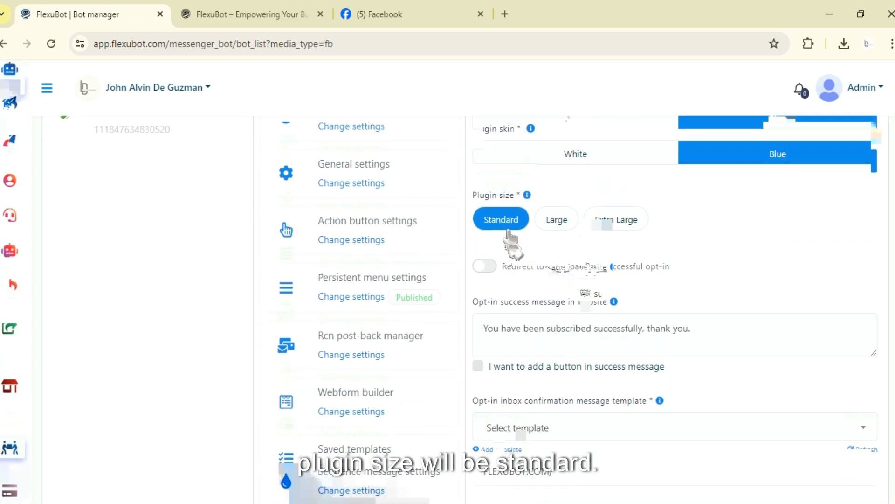
scroll(501, 240, down, 1)
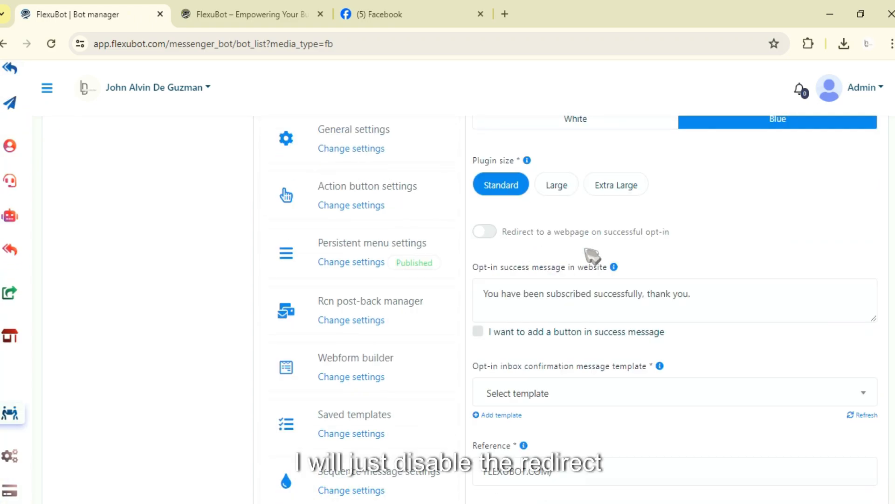
scroll(569, 280, down, 2)
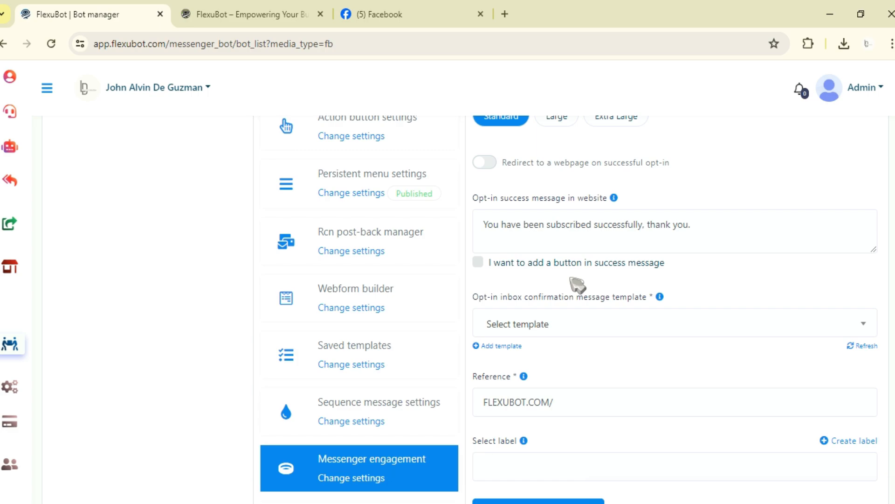
Examine the opt-in success message text and its help tip.
click(550, 218)
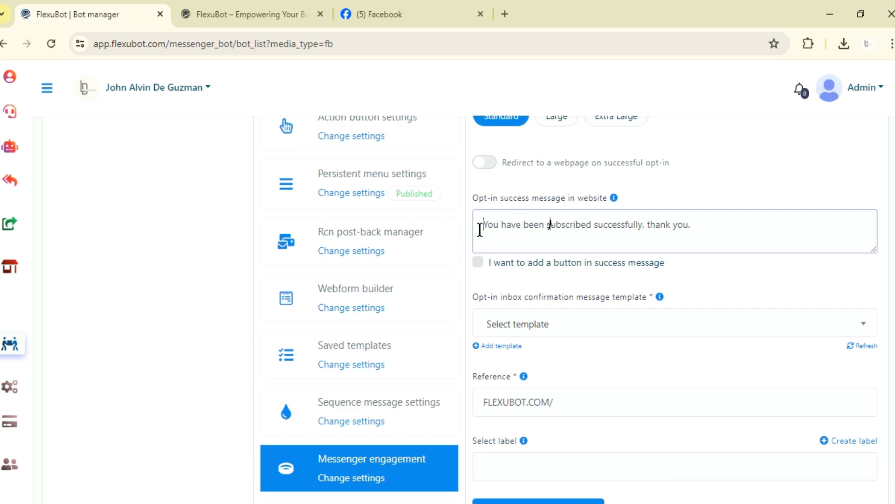
drag(481, 226, 707, 224)
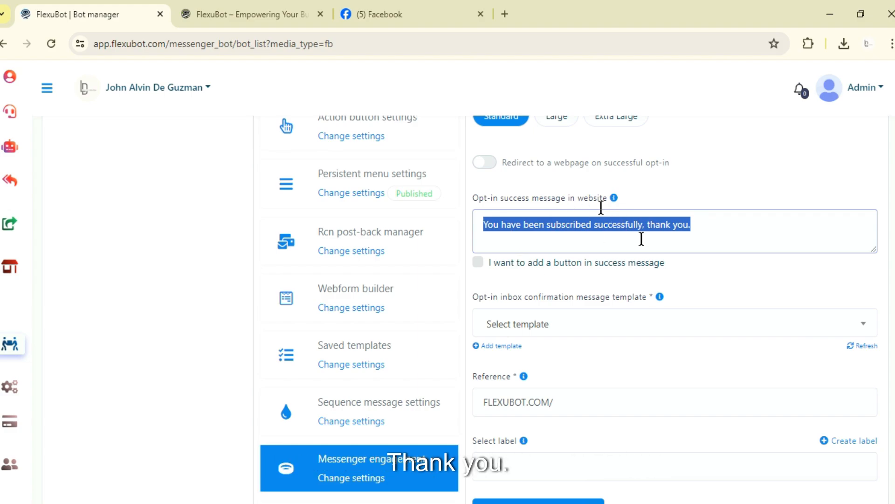
click(613, 199)
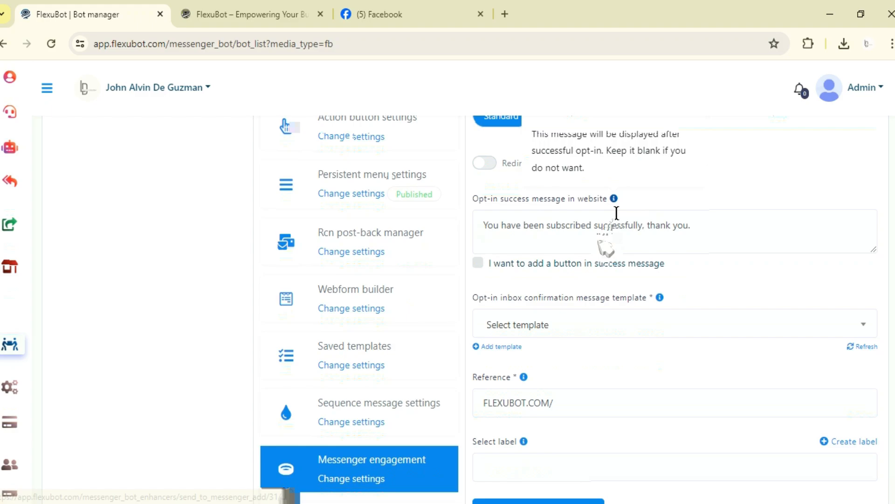
scroll(606, 247, up, 1)
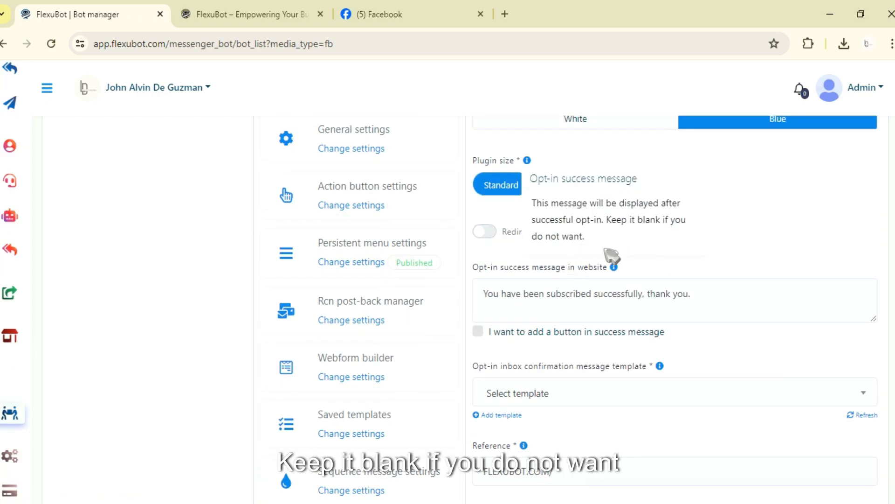
click(506, 295)
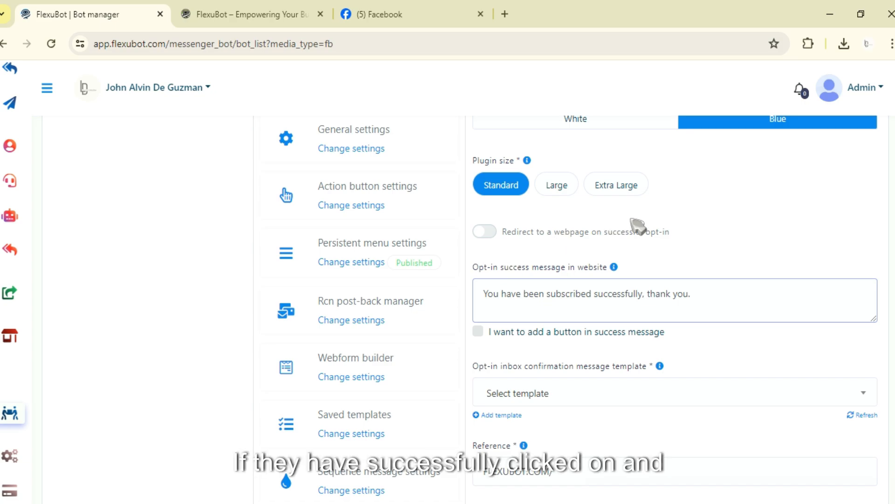
scroll(701, 350, up, 2)
scroll(686, 375, down, 2)
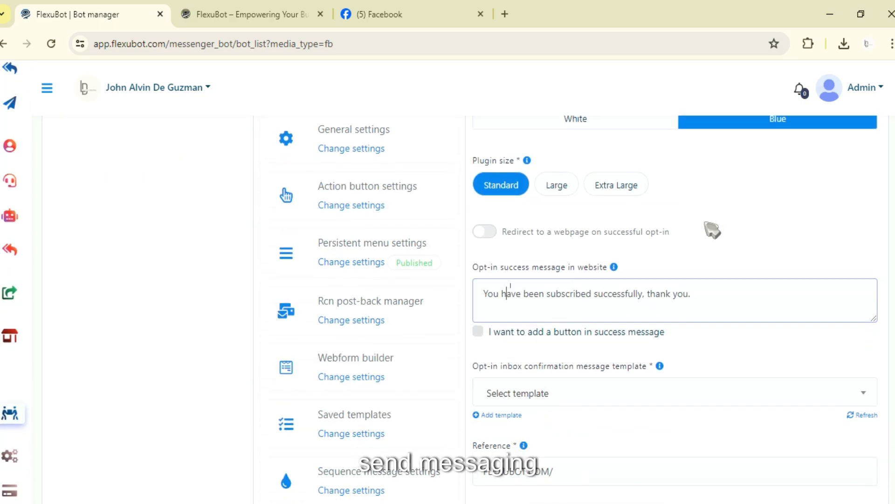
scroll(700, 233, down, 1)
drag(707, 229, 480, 230)
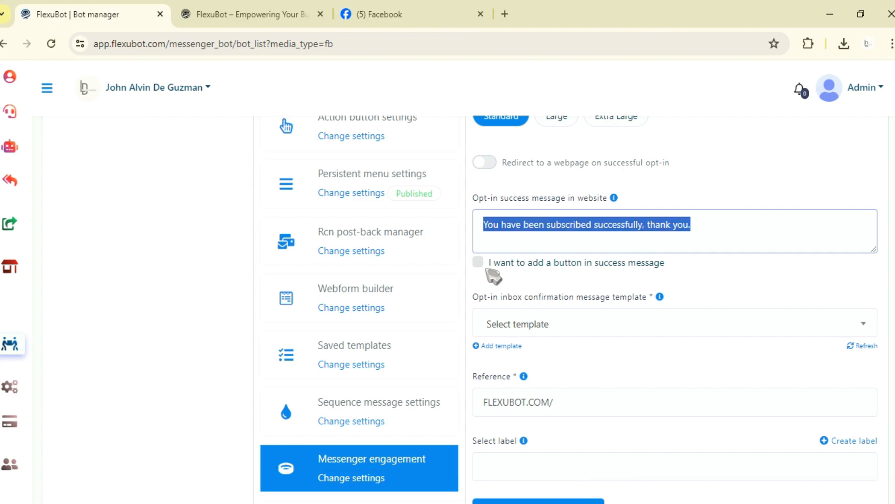
scroll(493, 276, down, 3)
scroll(522, 276, up, 1)
click(480, 199)
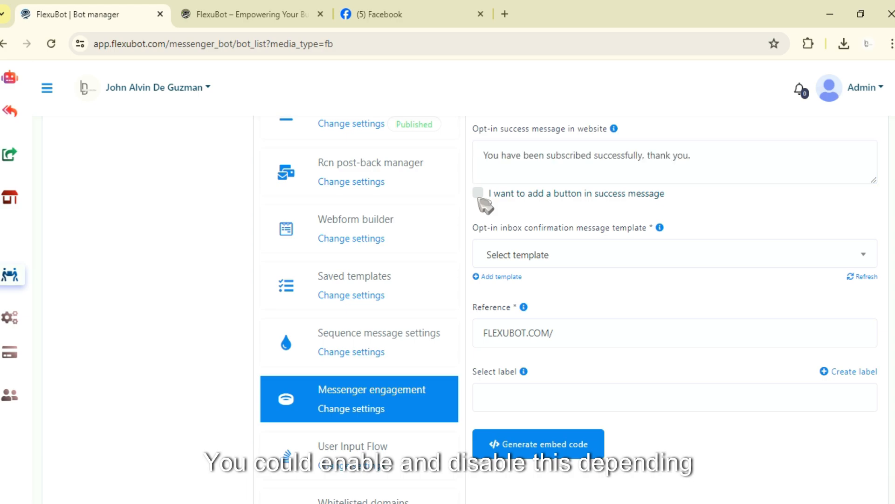
click(479, 193)
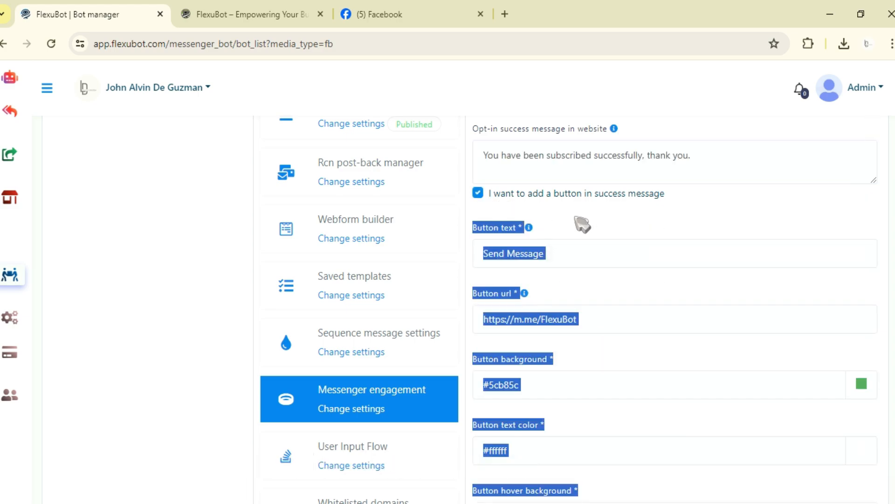
click(547, 228)
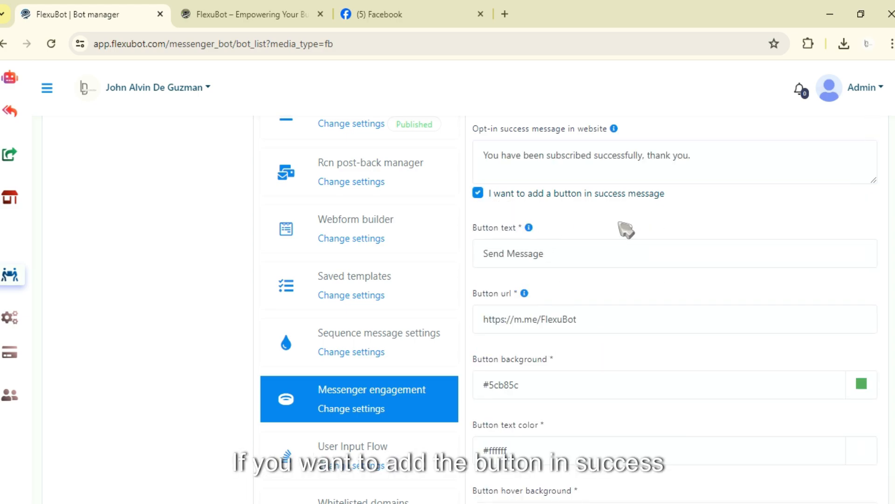
scroll(530, 186, down, 2)
scroll(536, 255, down, 3)
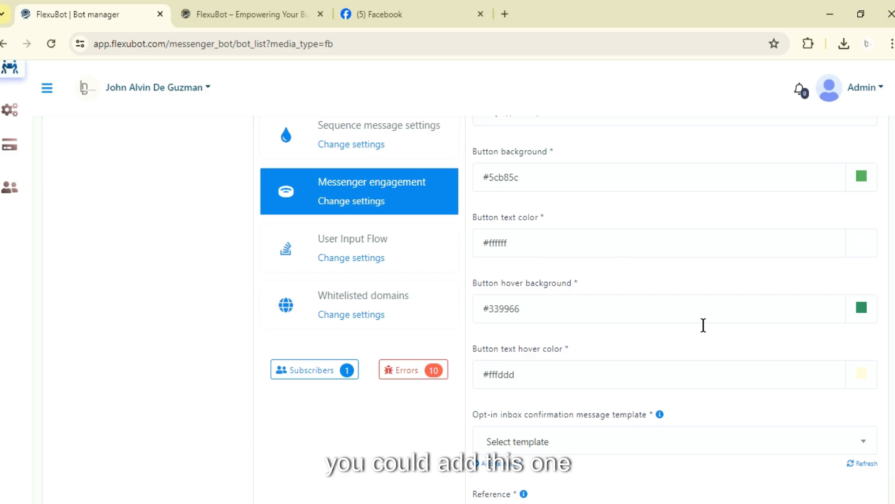
scroll(629, 393, down, 2)
scroll(630, 393, up, 10)
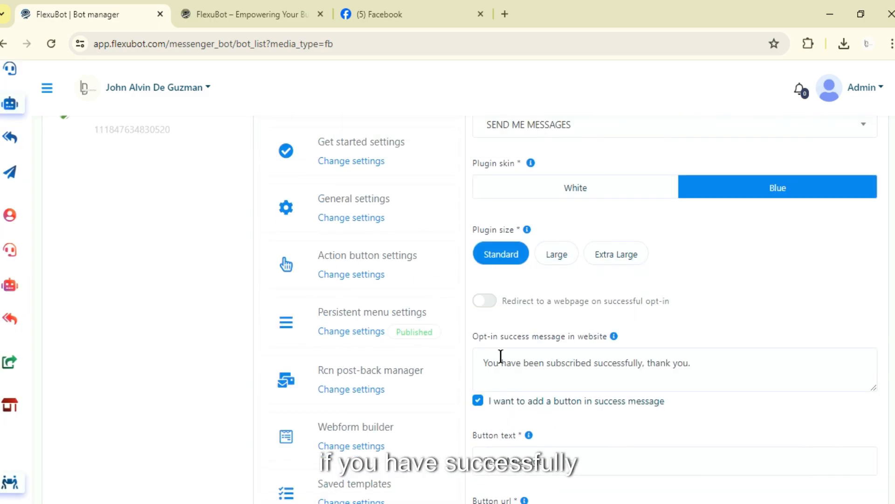
scroll(501, 356, down, 3)
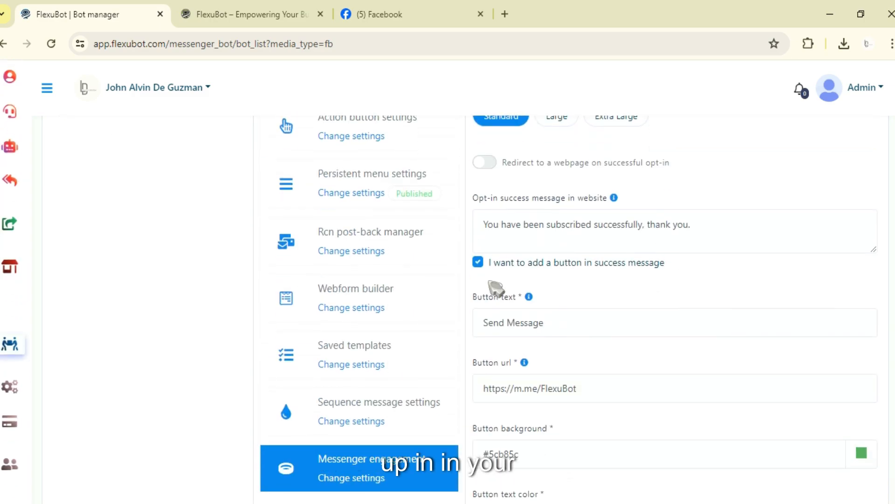
click(480, 262)
Choose Get Started Template as the opt-in inbox confirmation message template.
scroll(595, 281, down, 1)
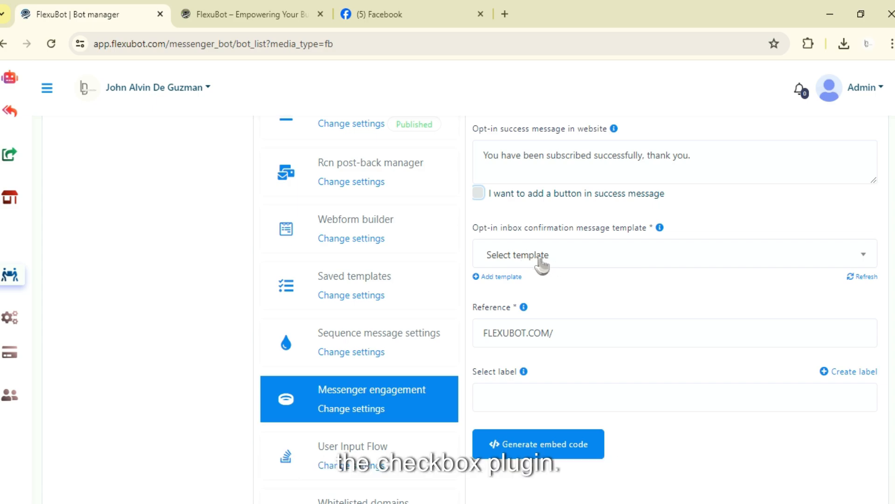
click(587, 254)
scroll(535, 386, down, 2)
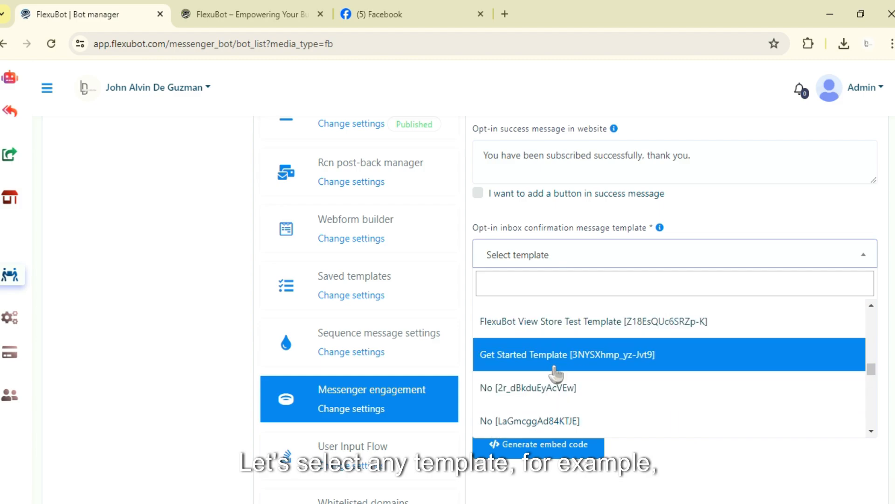
click(590, 361)
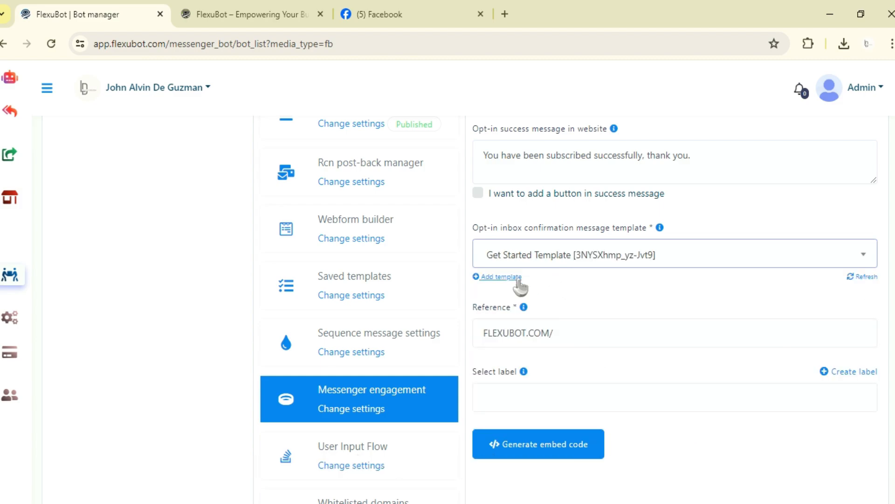
Set the reference to FlexuBot Send message and generate the embed code.
scroll(559, 300, down, 1)
triple_click(587, 265)
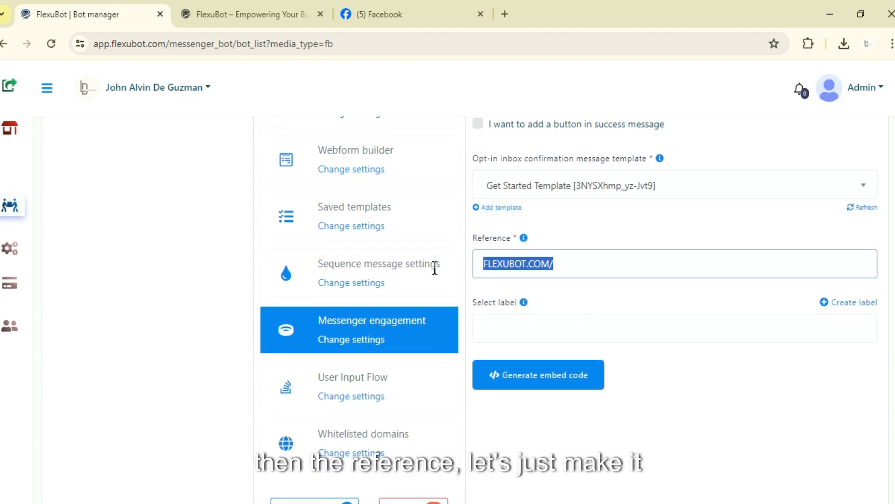
text(FlexuB)
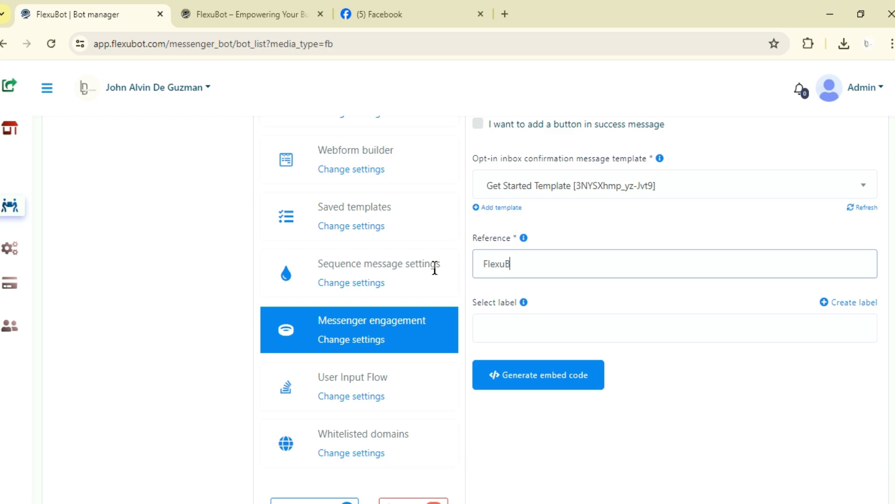
text(ot Send message)
click(564, 383)
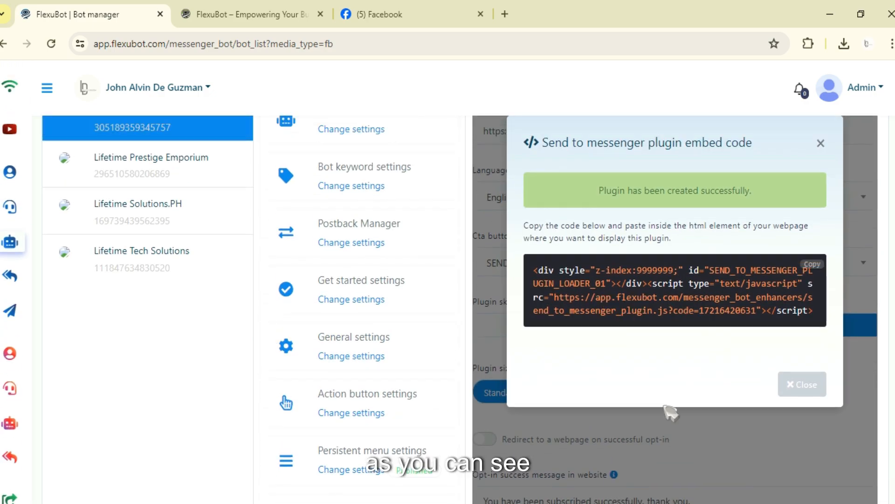
Copy the Send to Messenger plugin embed code and close the dialog.
scroll(663, 407, up, 3)
scroll(625, 401, down, 1)
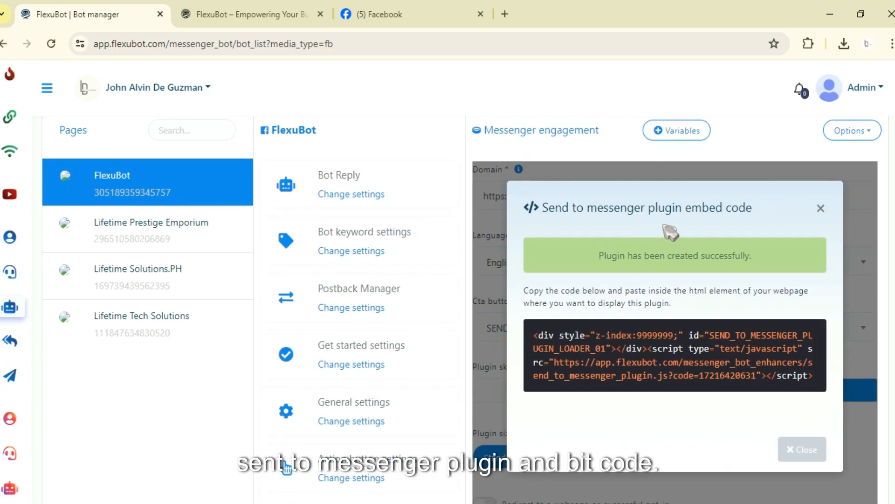
scroll(625, 282, down, 1)
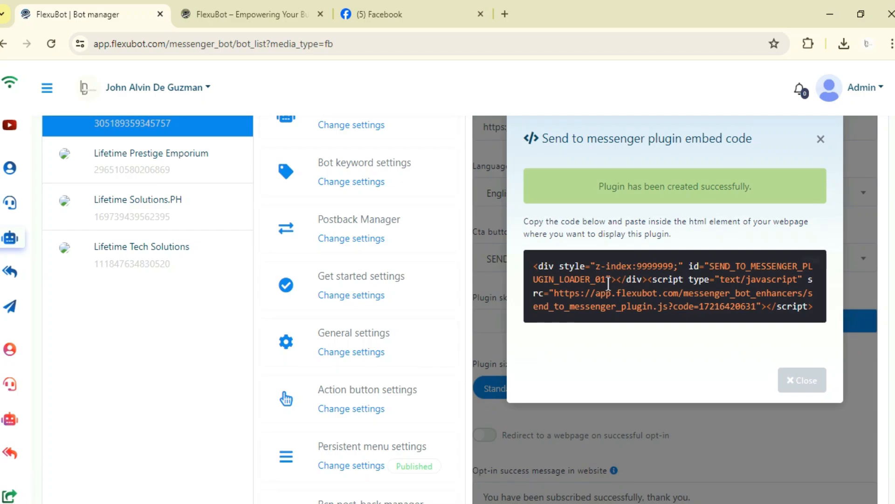
click(816, 261)
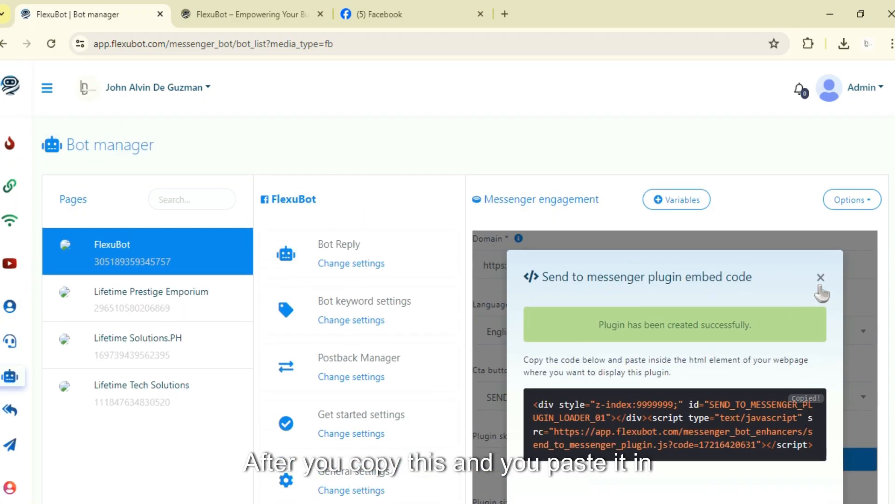
click(821, 139)
scroll(680, 393, down, 1)
scroll(680, 394, up, 3)
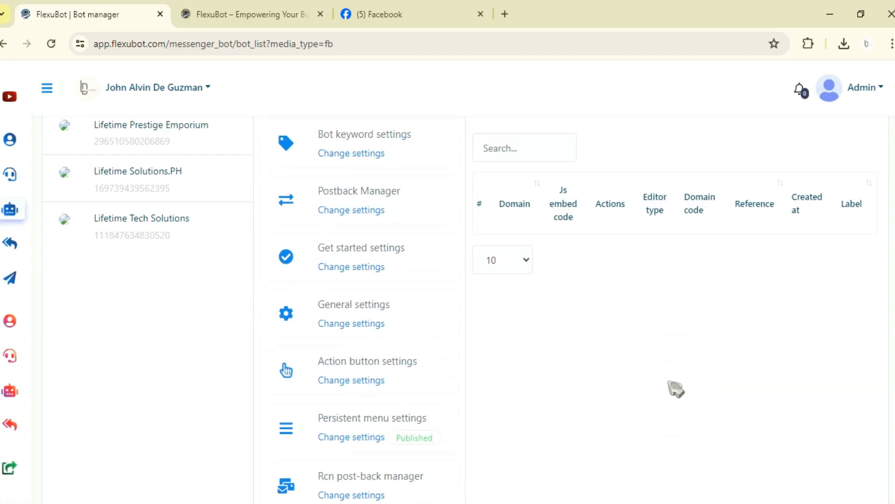
scroll(663, 396, down, 2)
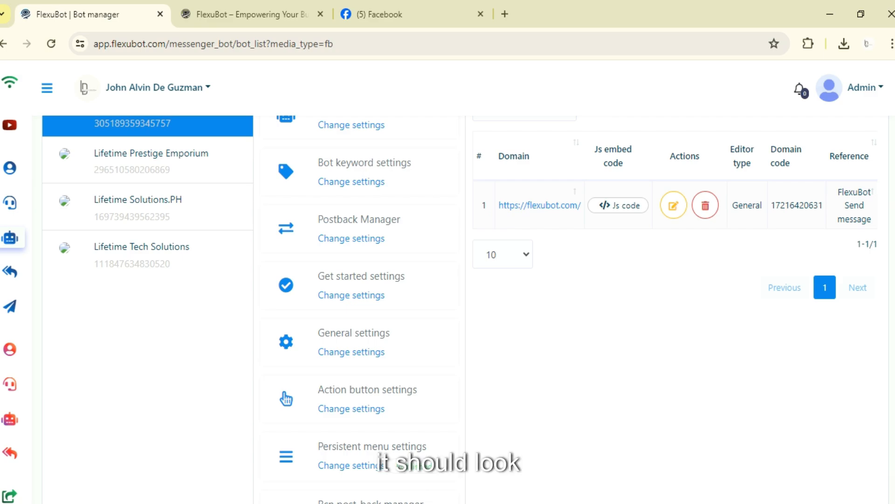
Preview the Send To Messenger Plugin FlexuBot image from the Downloads folder, then close it.
click(420, 503)
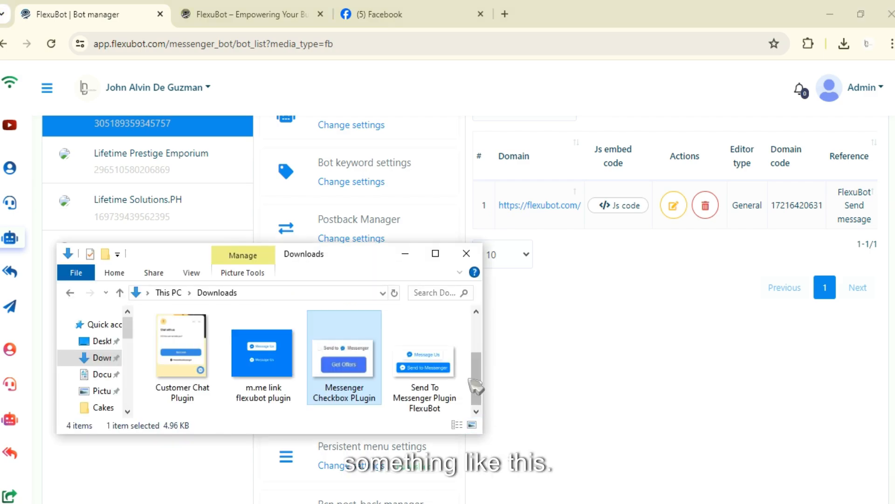
click(449, 368)
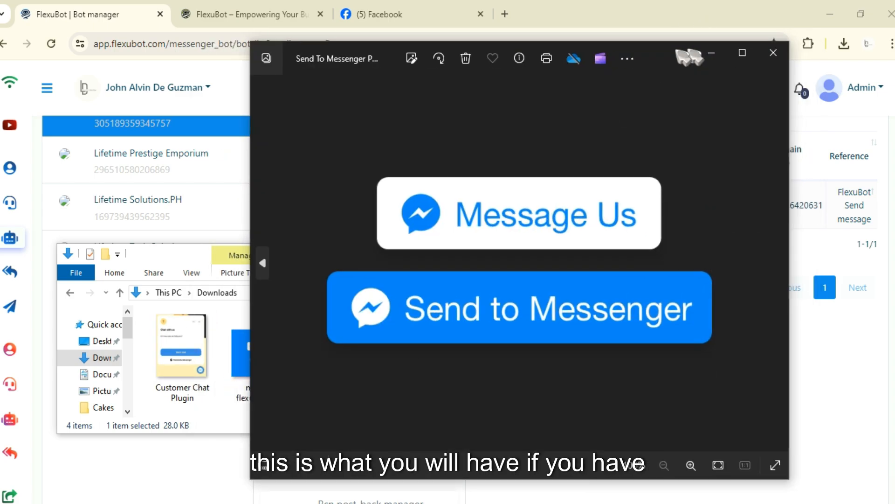
mouse_move(679, 53)
mouse_down()
mouse_move(618, 44)
mouse_move(684, 48)
mouse_up()
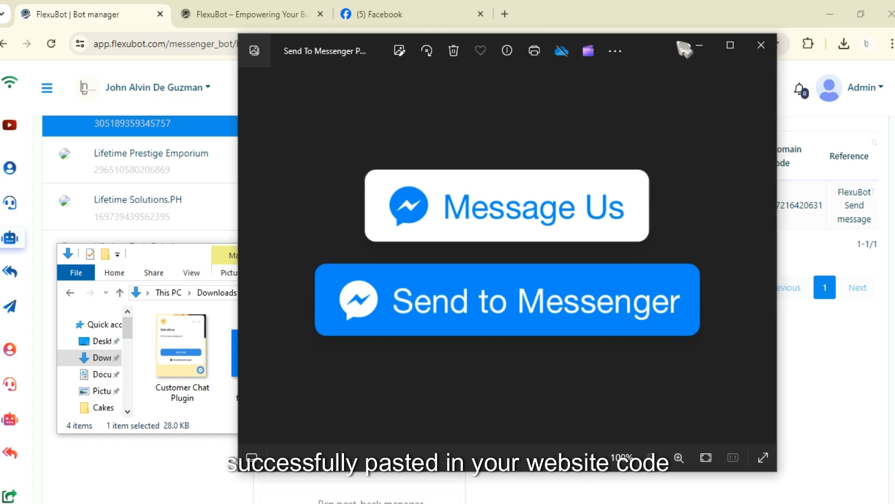
click(695, 45)
click(405, 253)
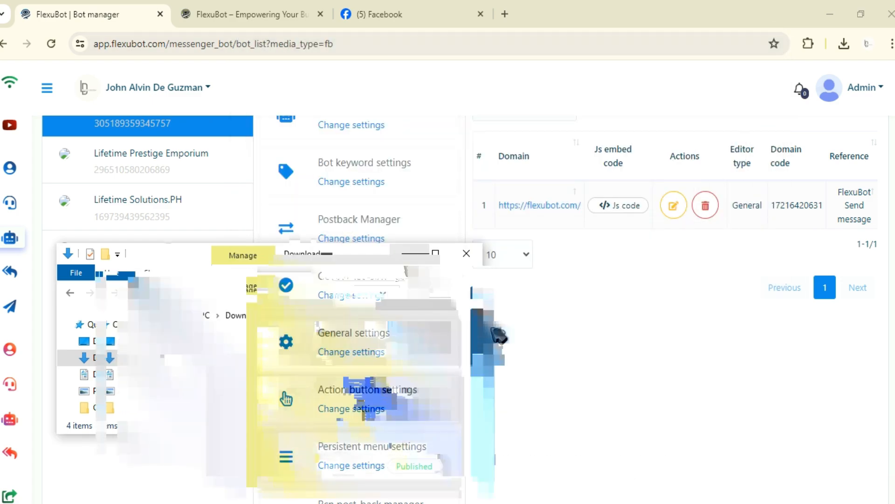
Open the Send to Messenger campaign list to locate the new plugin.
scroll(346, 443, down, 3)
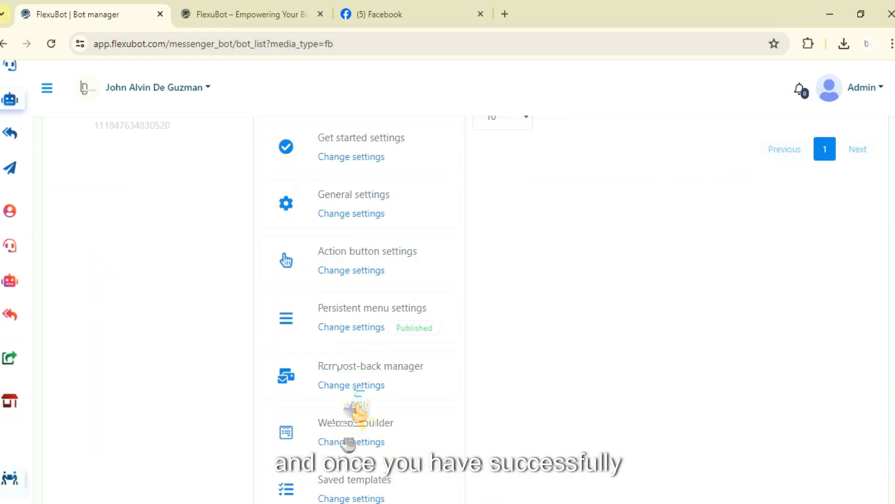
scroll(358, 410, up, 5)
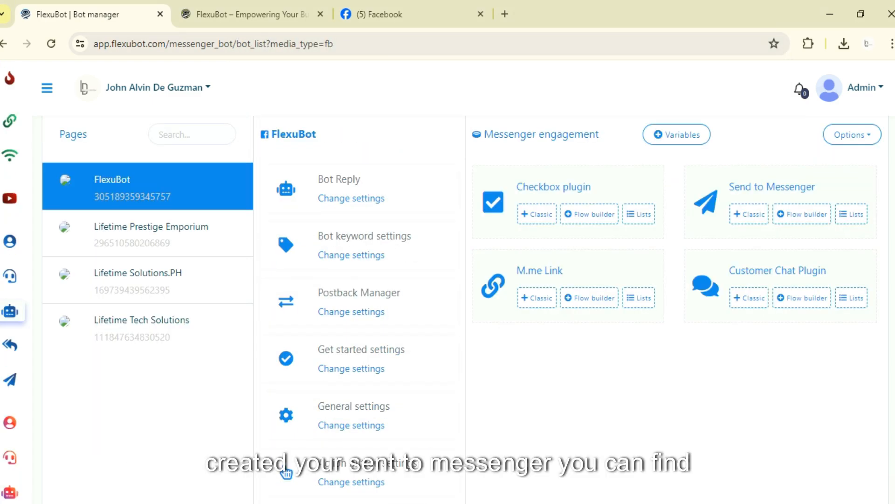
click(855, 215)
click(558, 283)
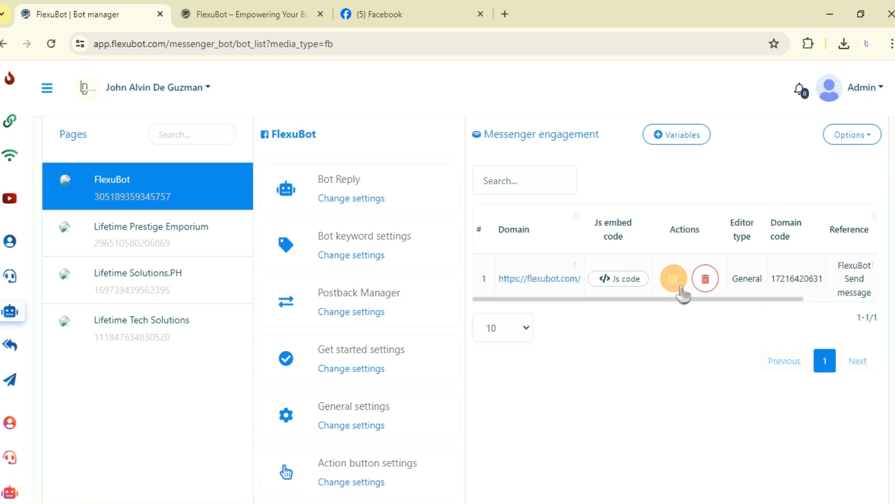
Start a new classic M.me Link plugin from the FlexuBot page's Messenger engagement settings.
drag(686, 297, 574, 315)
scroll(345, 319, down, 2)
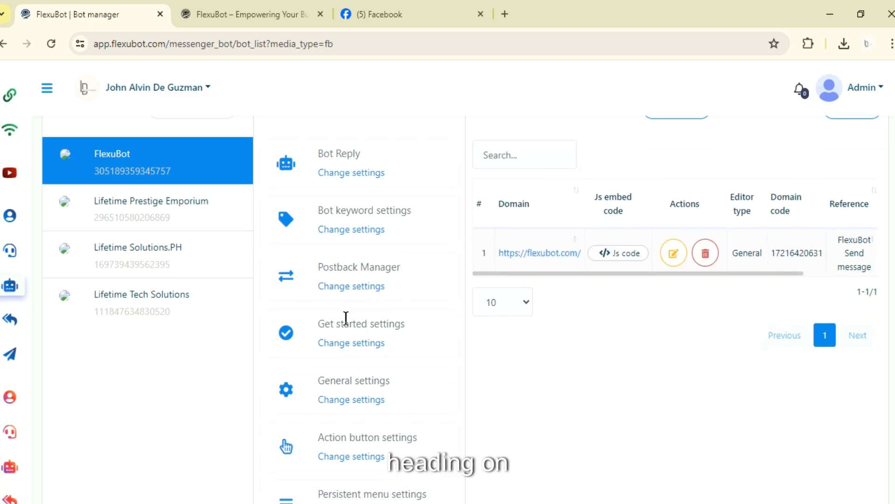
scroll(352, 396, down, 6)
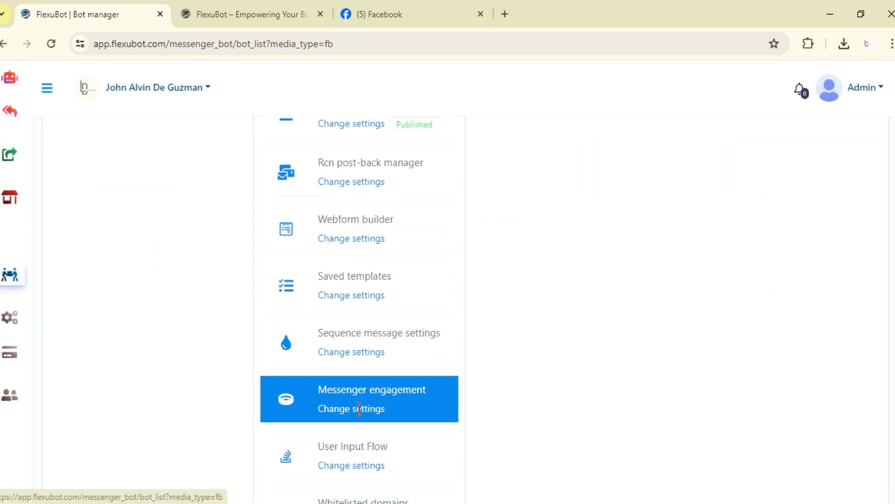
click(359, 420)
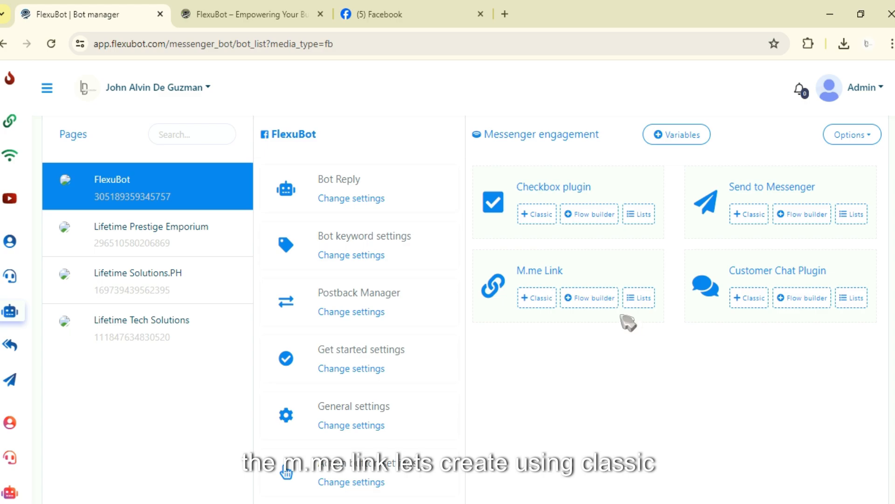
click(539, 300)
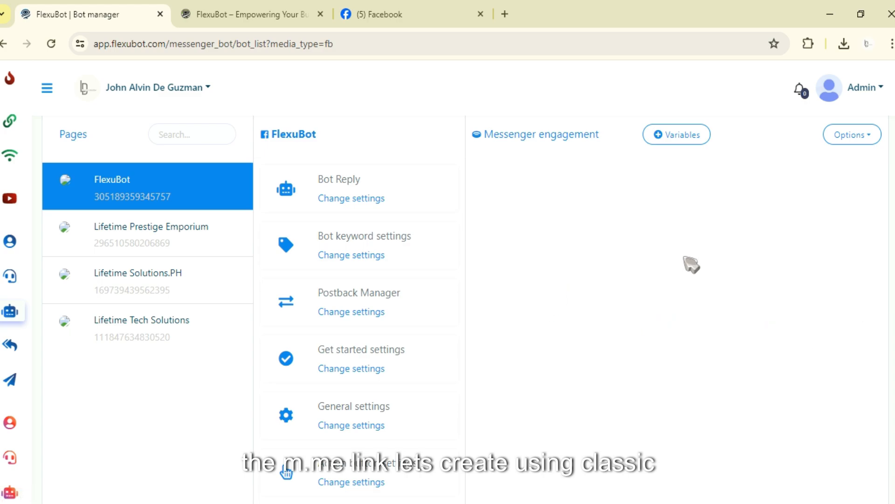
Review the M.me link button text, colour and size settings.
click(542, 200)
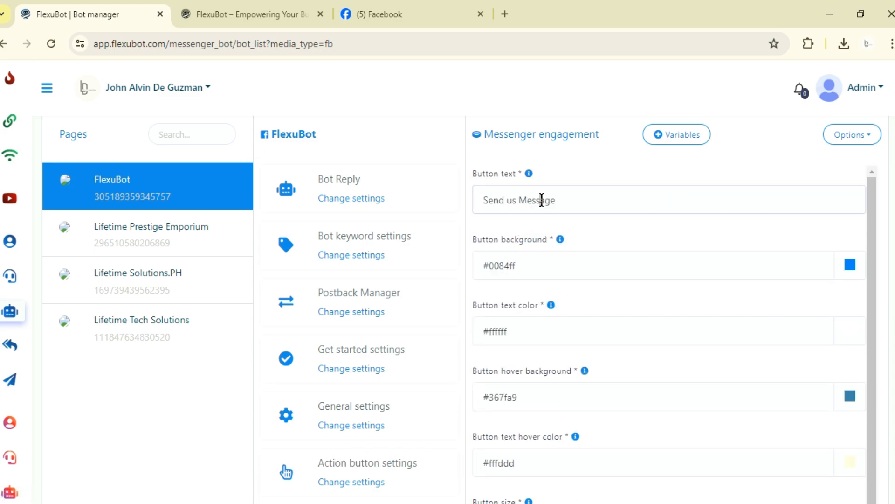
drag(555, 200, 436, 210)
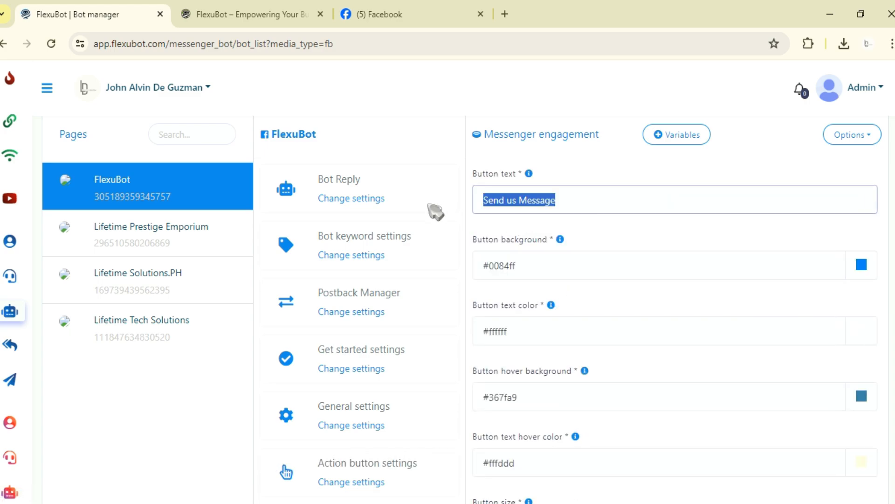
click(570, 202)
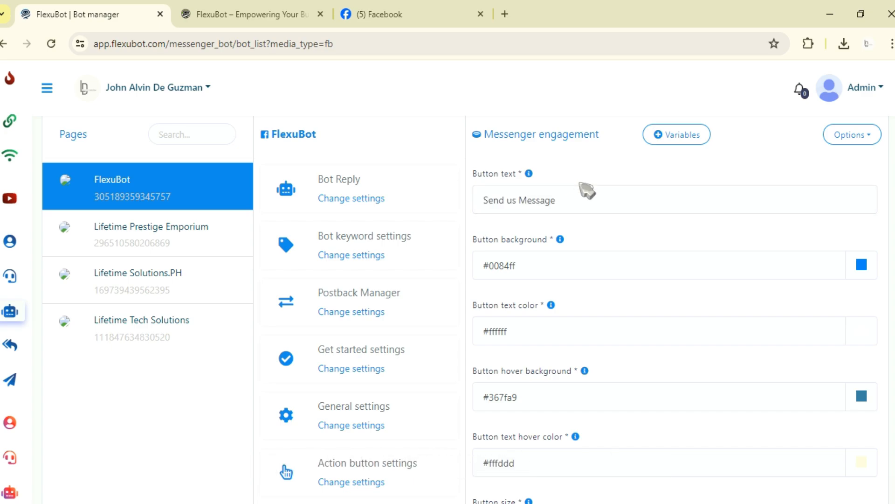
drag(585, 189, 475, 199)
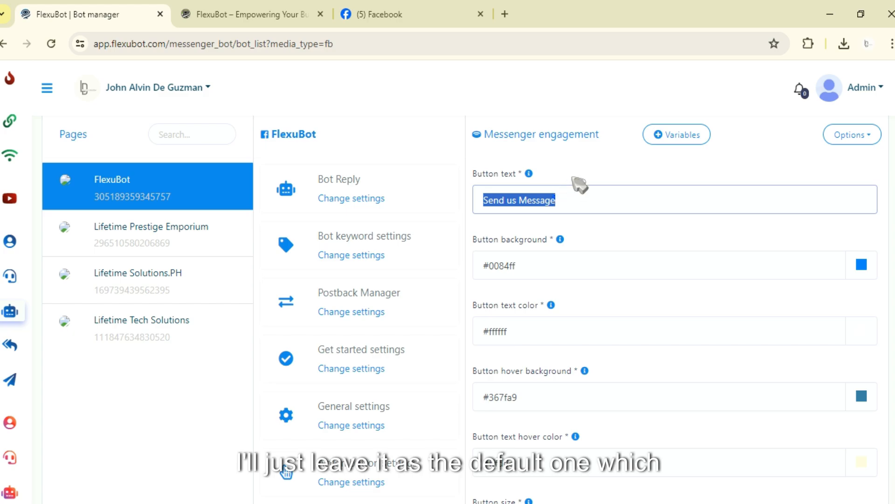
click(576, 183)
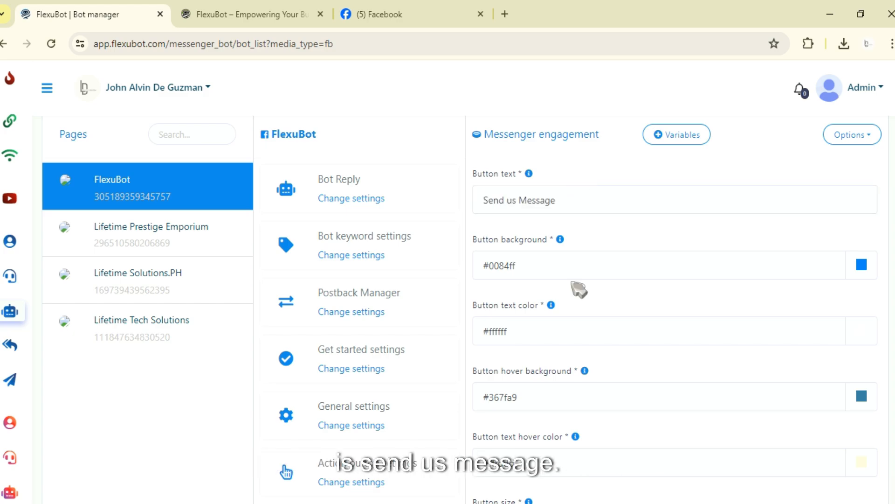
scroll(574, 287, down, 2)
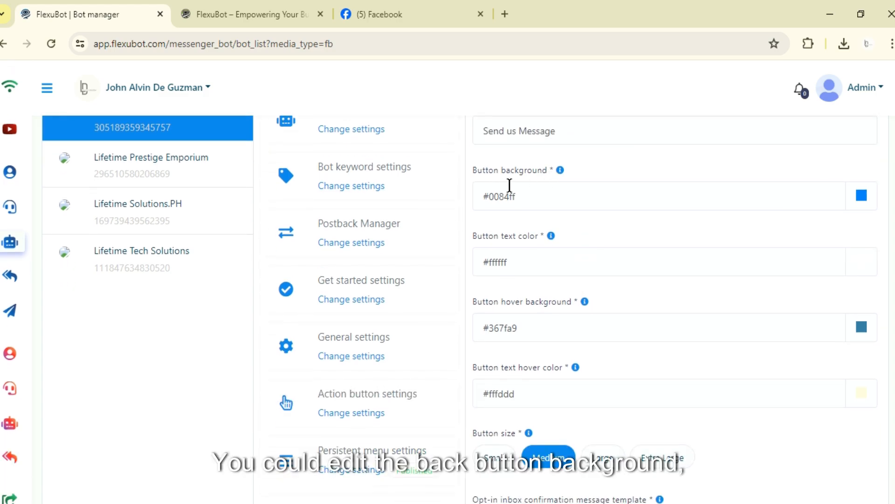
mouse_move(559, 173)
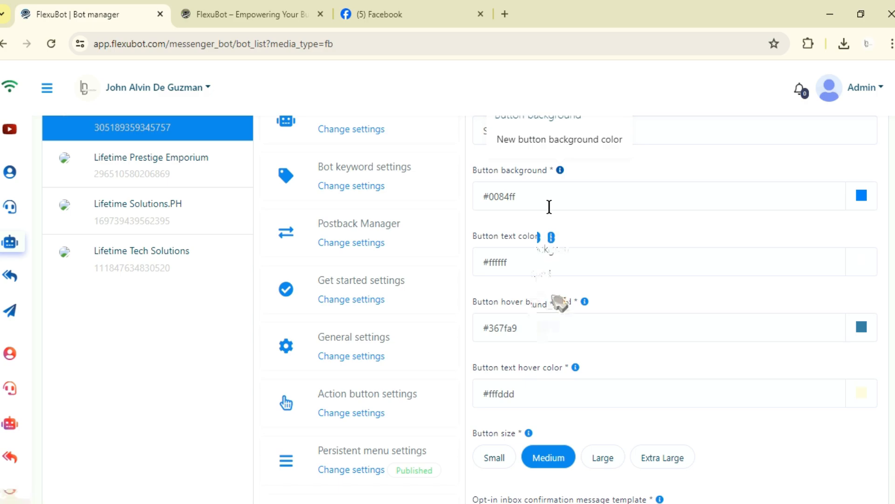
scroll(569, 299, up, 3)
scroll(564, 279, down, 3)
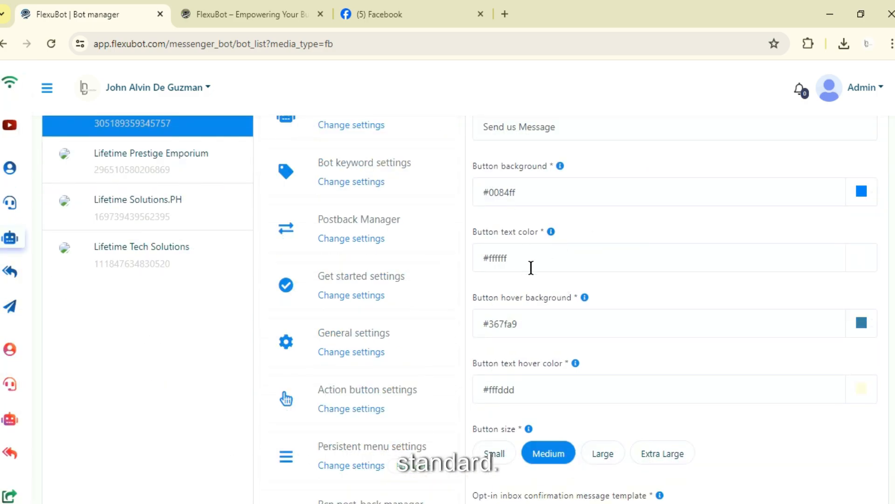
scroll(517, 246, down, 2)
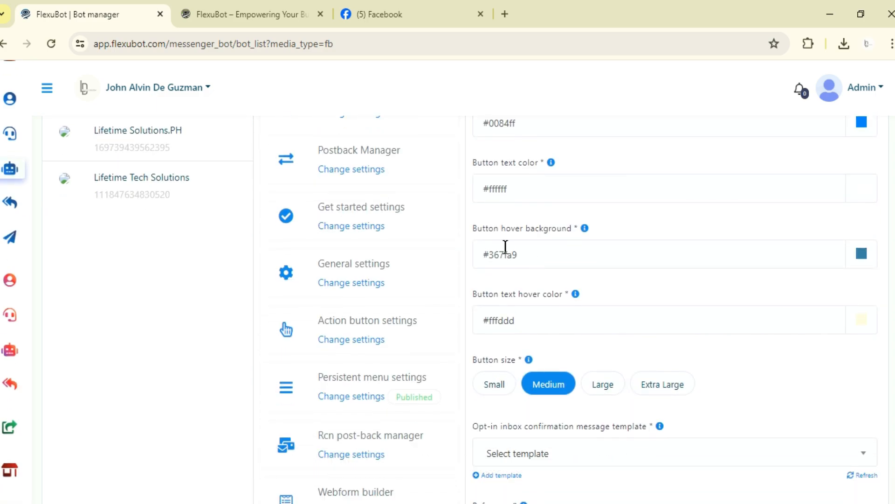
scroll(536, 246, down, 4)
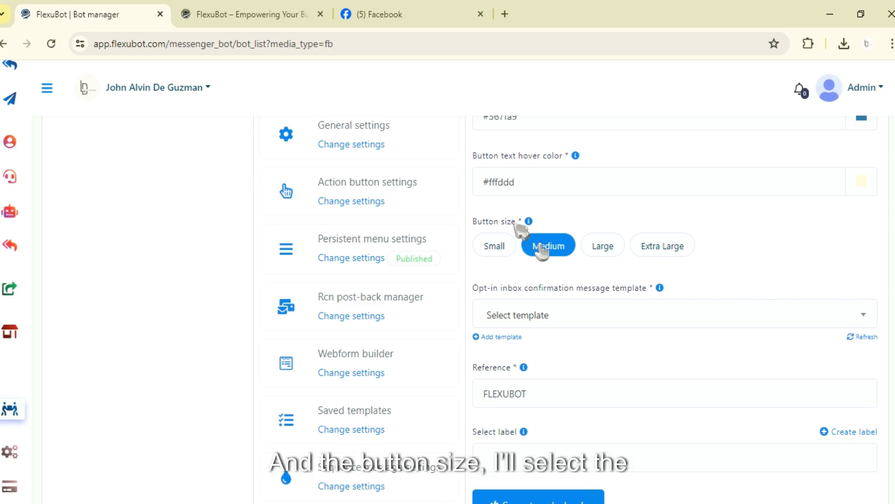
scroll(574, 242, down, 3)
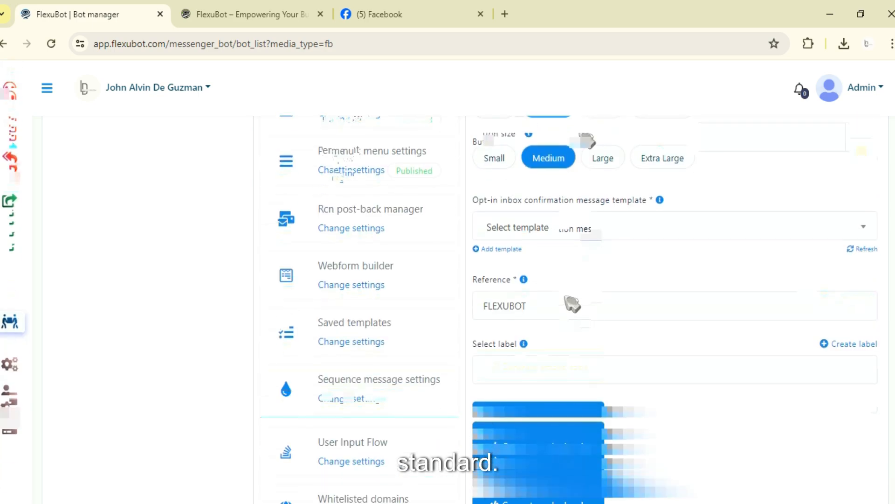
scroll(523, 247, up, 2)
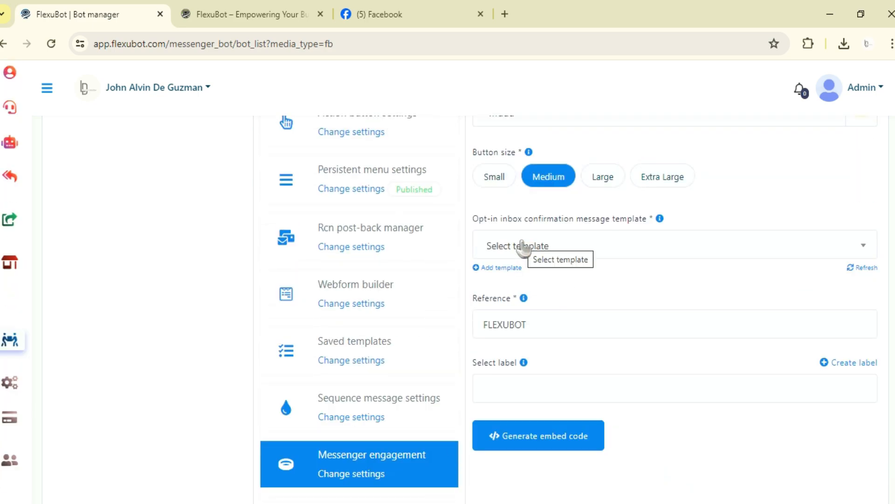
Choose the Cake 2 template as the opt-in inbox confirmation message template.
click(575, 247)
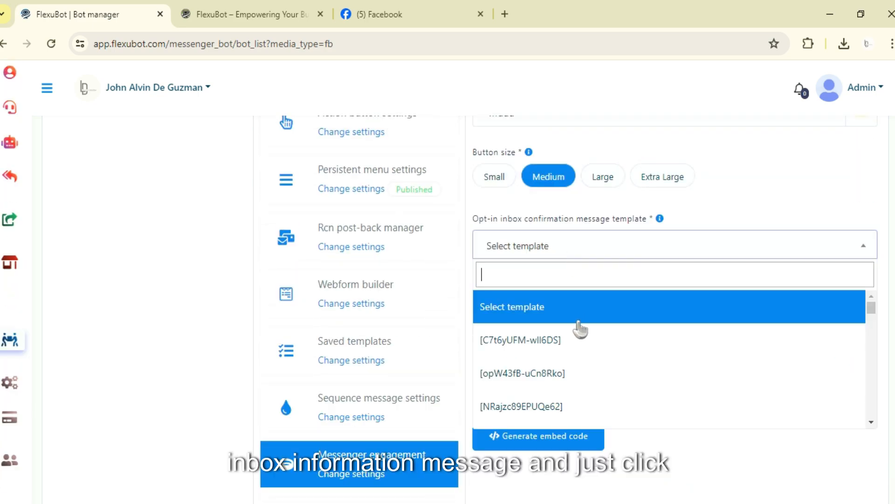
scroll(578, 329, down, 4)
click(571, 332)
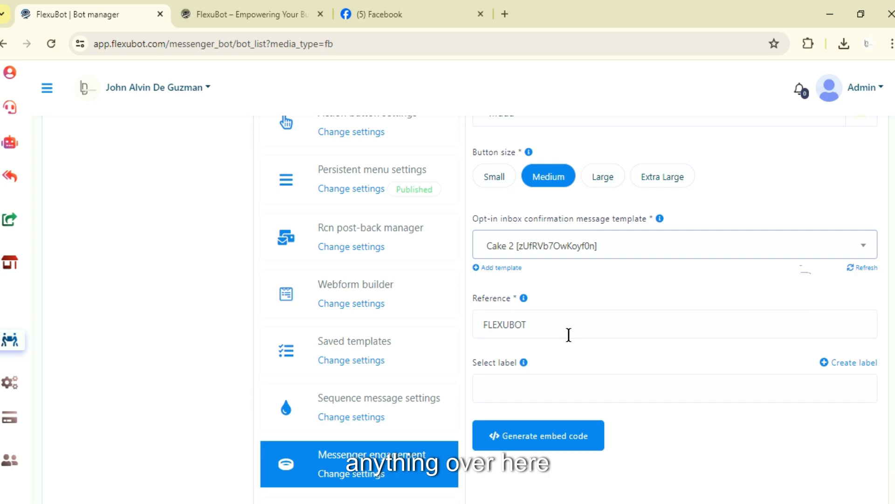
Set the reference to FlexuBot and generate the embed code.
double_click(553, 313)
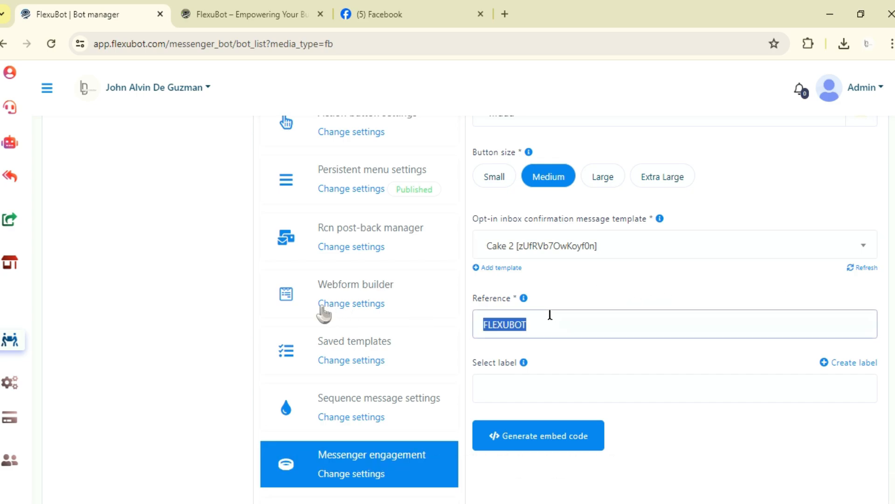
text(F)
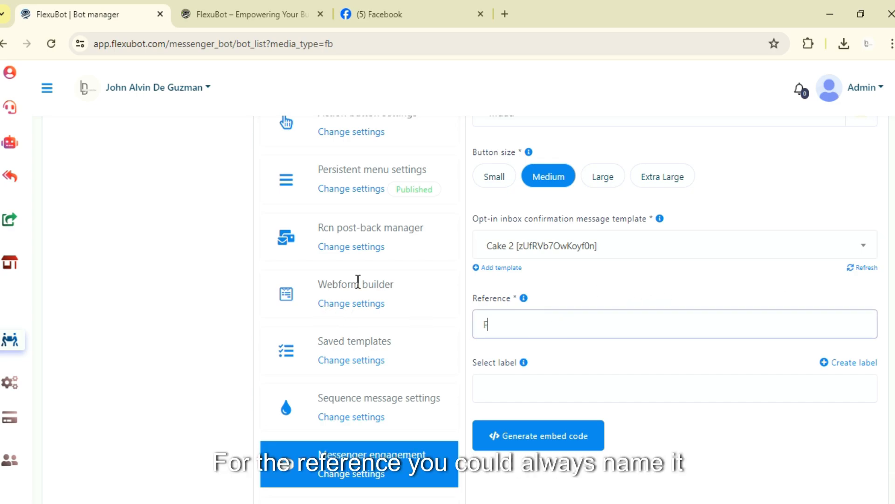
text(lexubo)
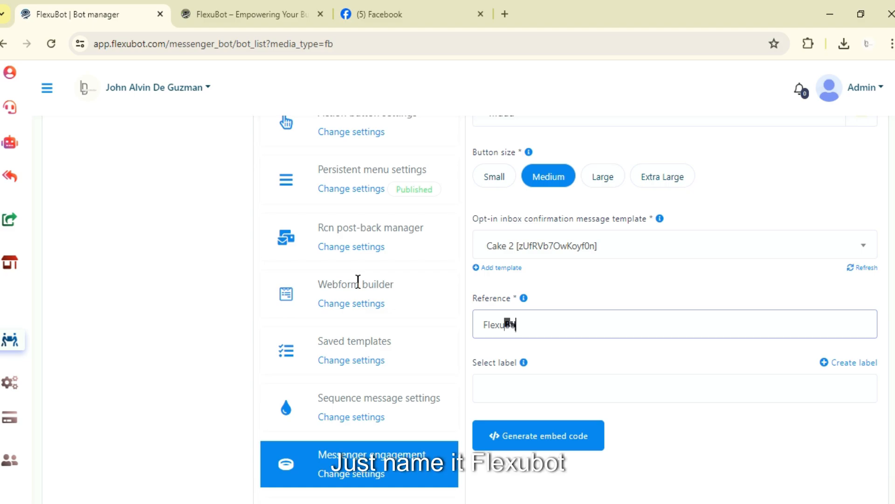
scroll(600, 364, down, 3)
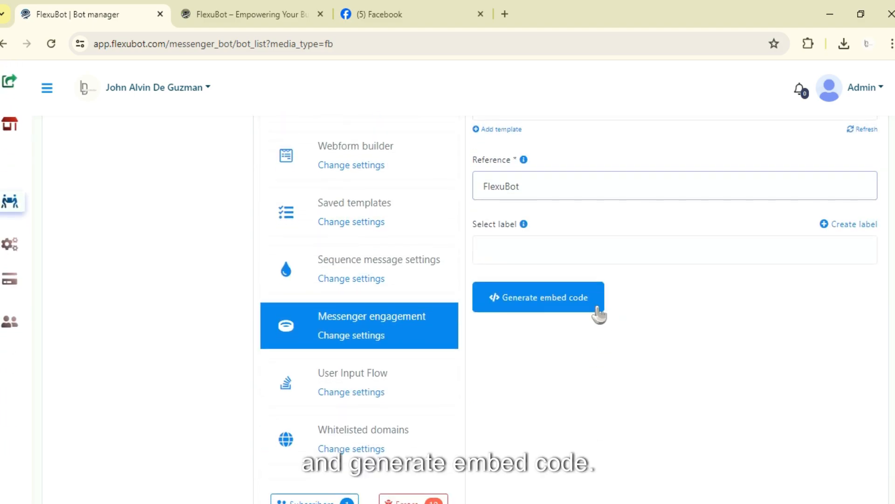
click(599, 303)
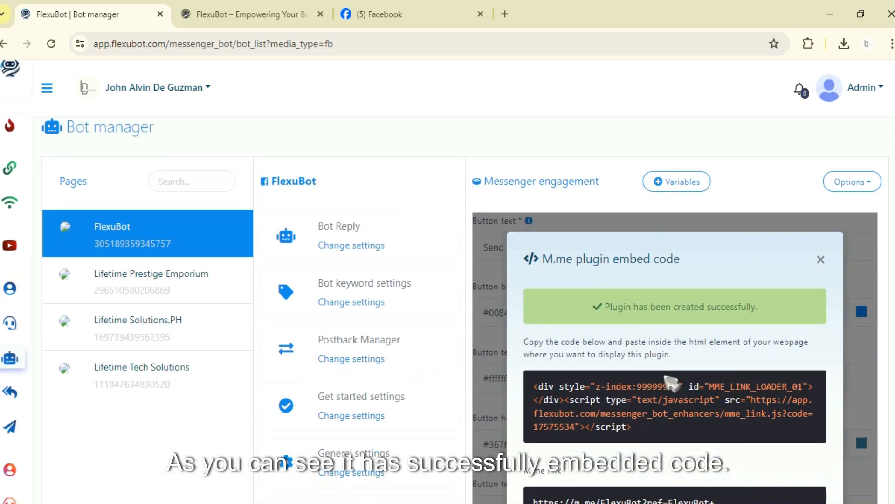
Open the generated m.me link and start a message with the FlexuBot page on Facebook.
scroll(646, 200, down, 3)
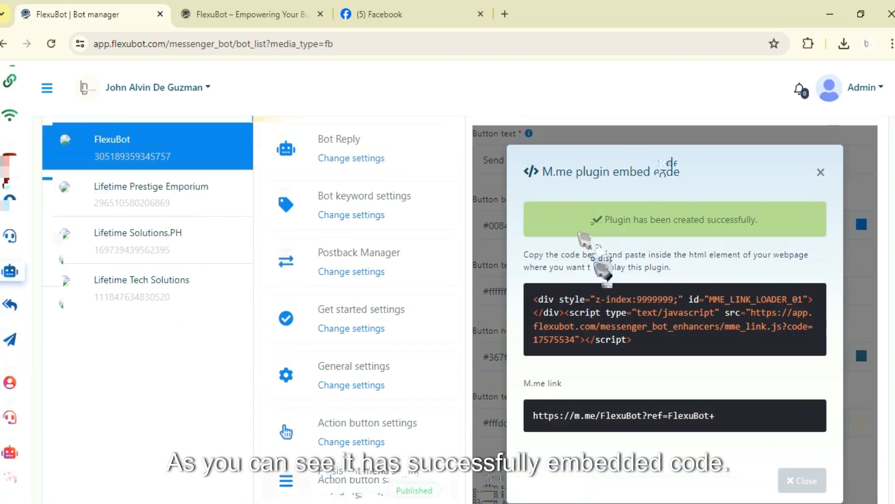
scroll(653, 261, down, 2)
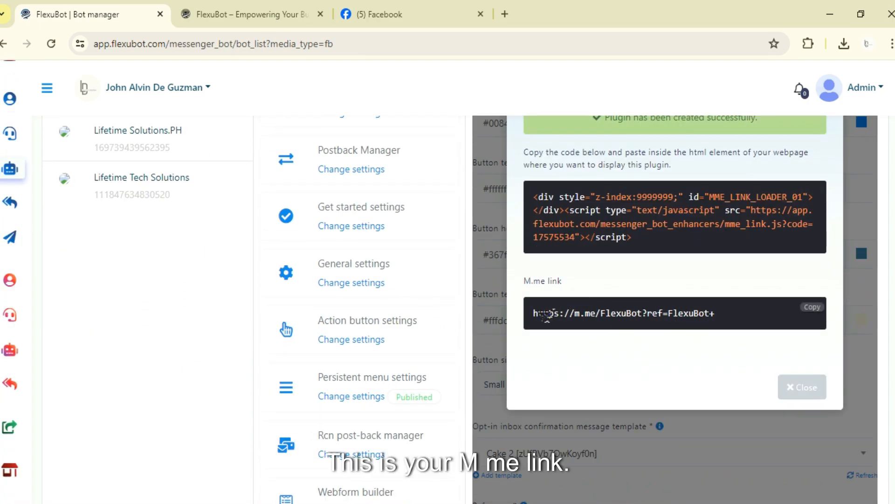
mouse_move(534, 313)
mouse_down()
mouse_move(730, 314)
mouse_move(539, 311)
mouse_up()
click(704, 313)
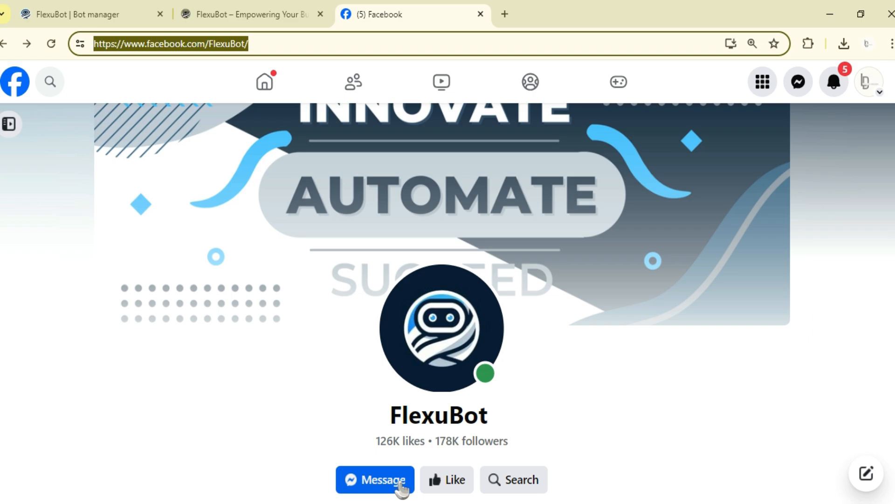
click(401, 485)
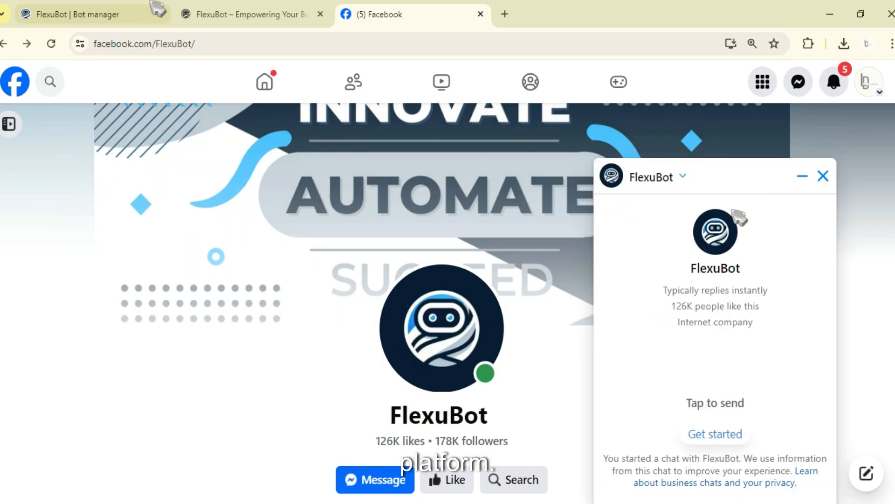
Return to the bot manager, copy the M.me plugin embed code and close the dialog.
click(132, 10)
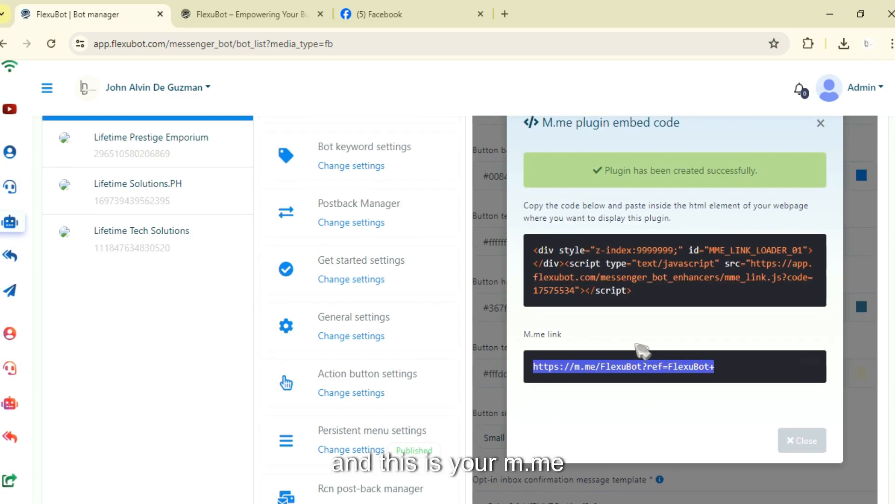
scroll(646, 368, up, 3)
scroll(664, 417, down, 1)
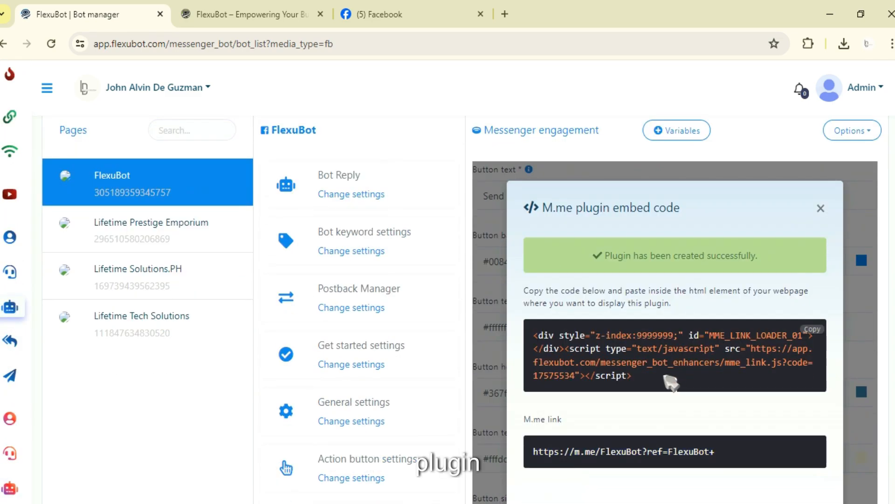
drag(669, 379, 536, 335)
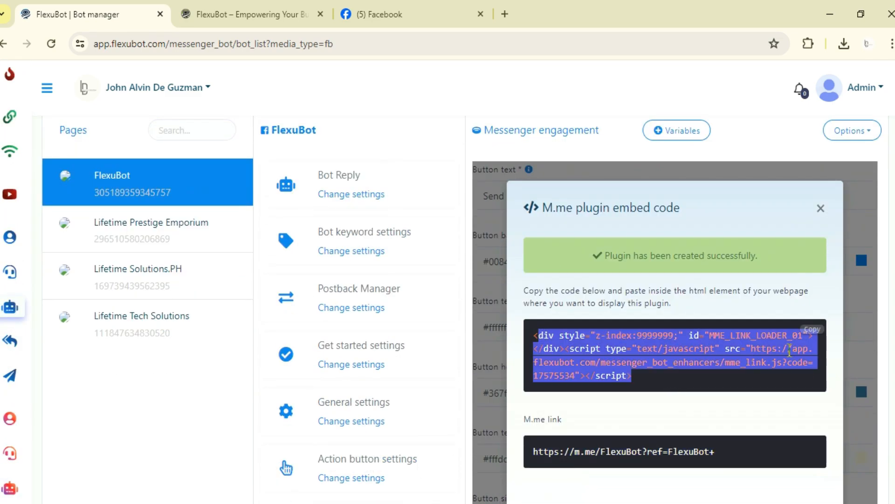
click(812, 330)
click(822, 208)
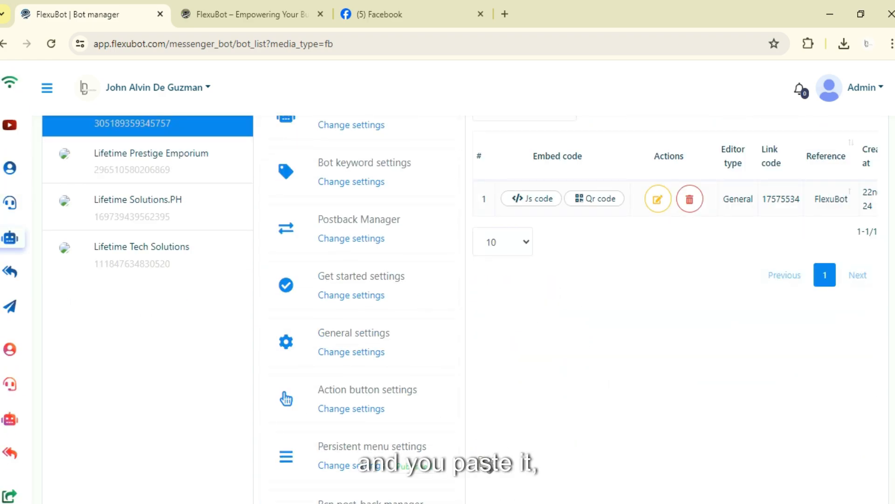
Preview the m.me link flexubot plugin image from the Downloads folder.
scroll(527, 356, up, 3)
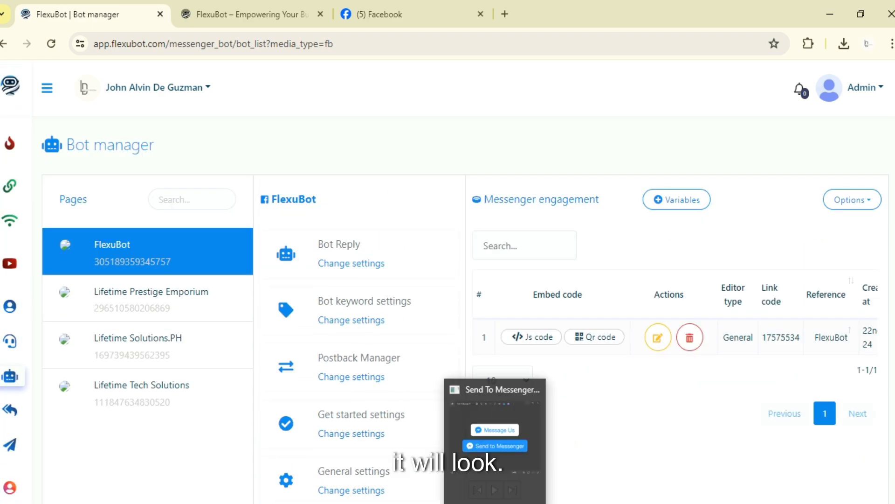
click(454, 502)
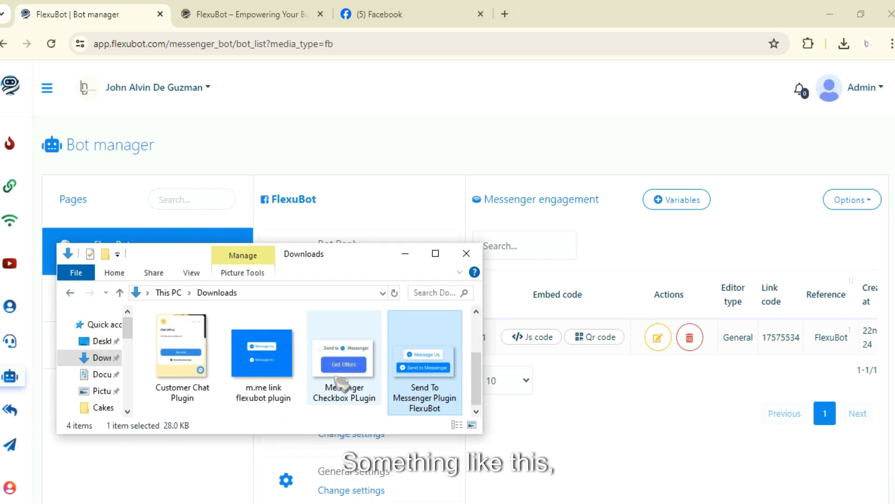
double_click(279, 370)
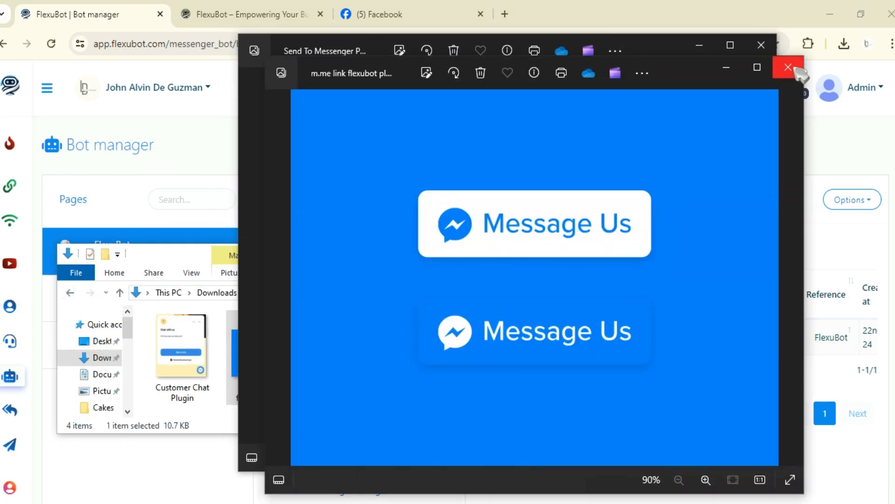
click(790, 69)
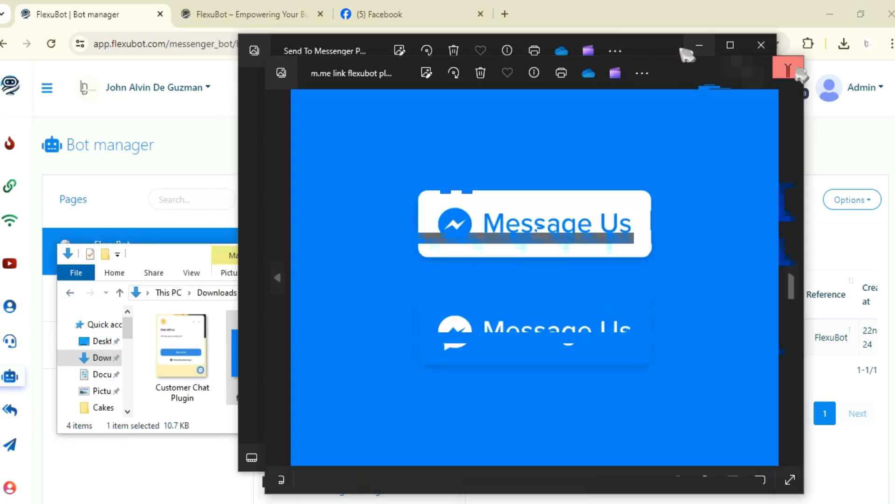
Close the plugin image previews and the file browser, glance at the Facebook page, and return to the bot manager.
drag(674, 54, 664, 57)
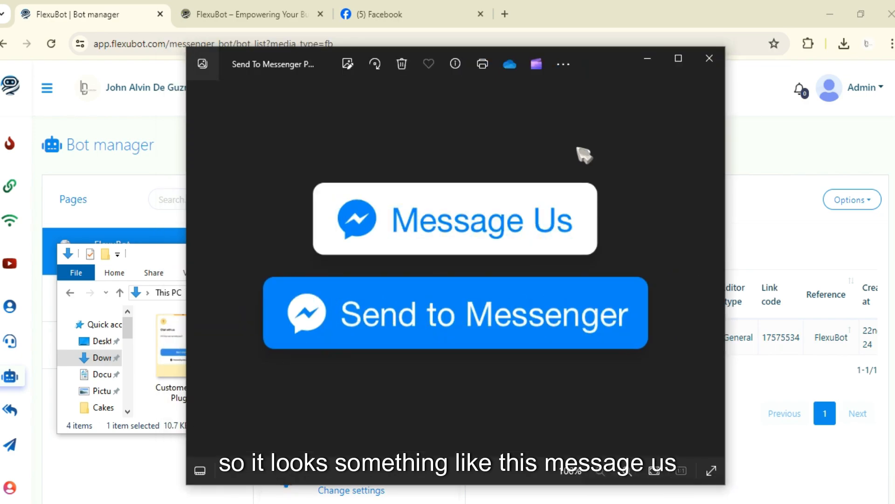
click(711, 65)
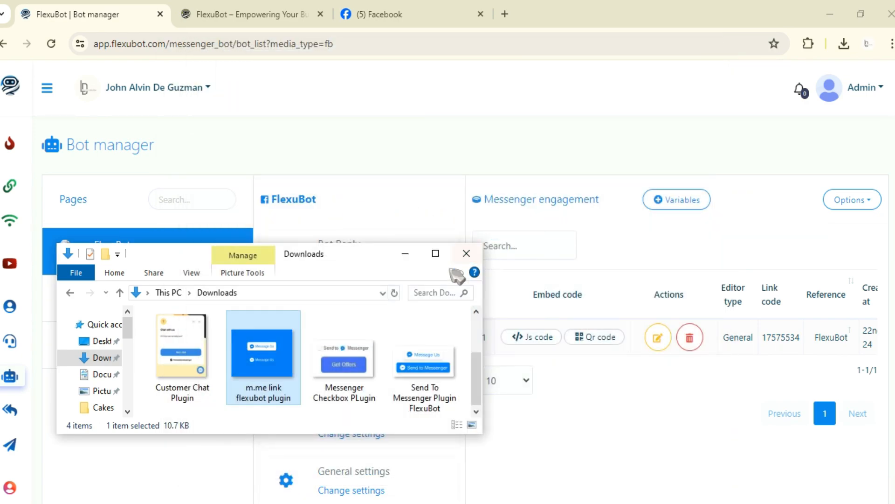
click(467, 253)
click(402, 14)
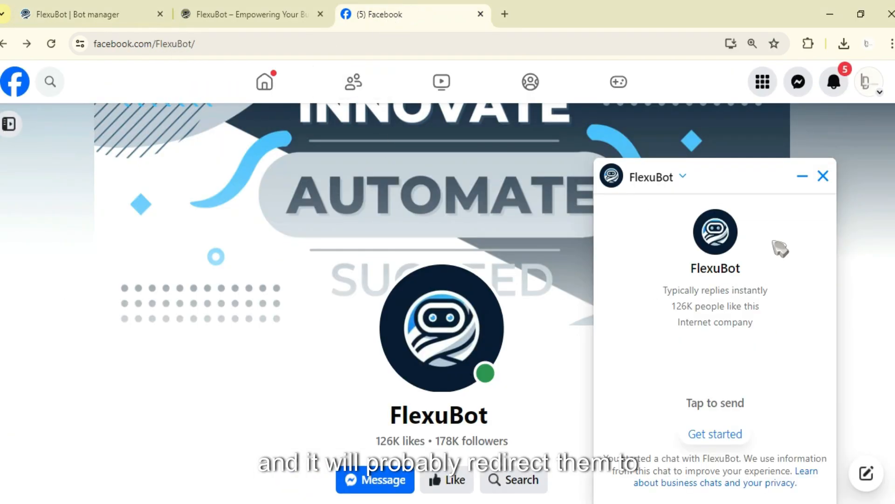
click(56, 9)
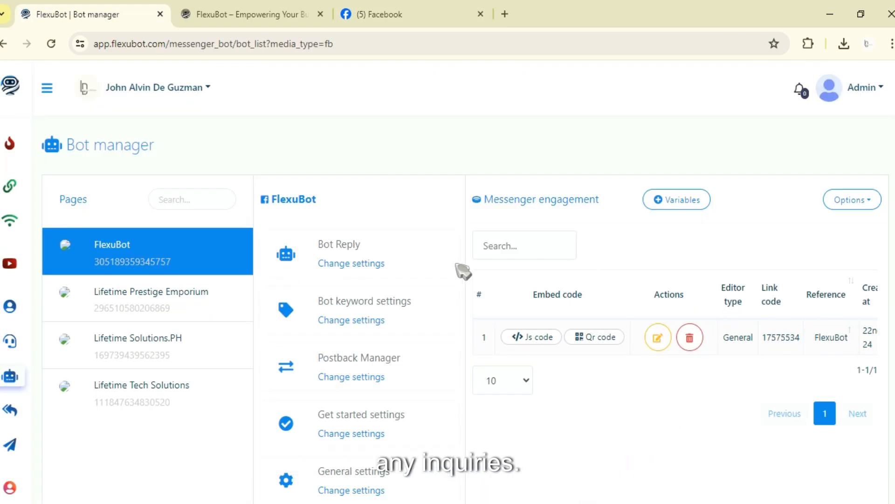
Open the M.me Link plugin list and scroll across its table to inspect the created entry.
scroll(448, 420, down, 10)
click(376, 352)
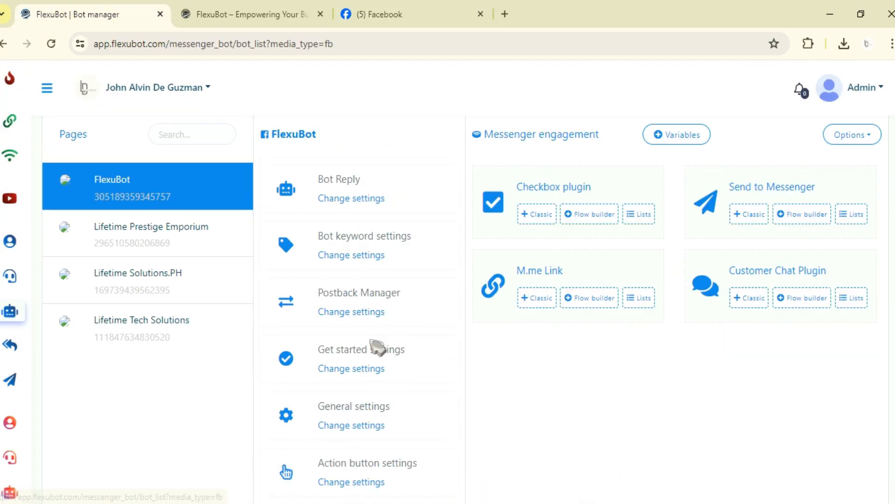
click(639, 297)
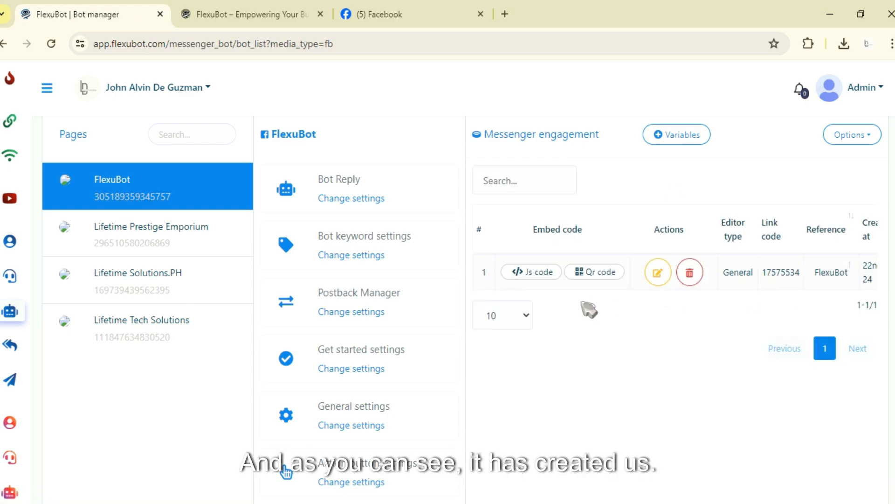
drag(586, 288, 749, 273)
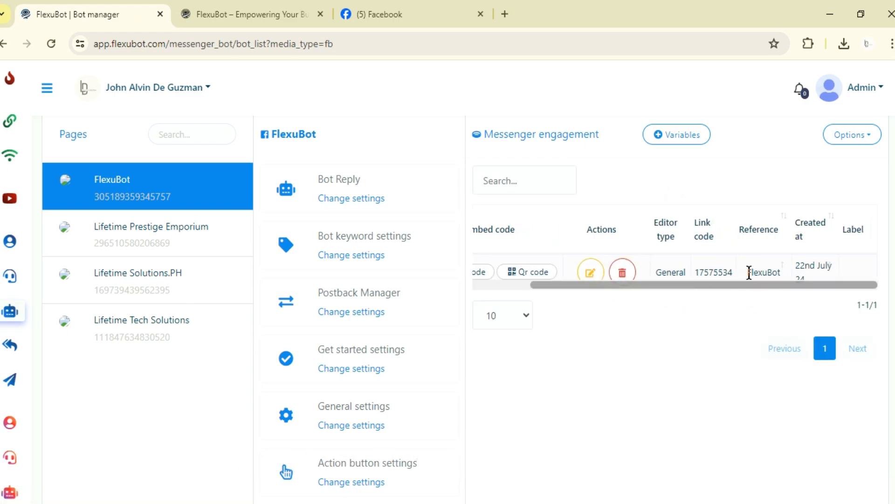
drag(811, 275, 649, 281)
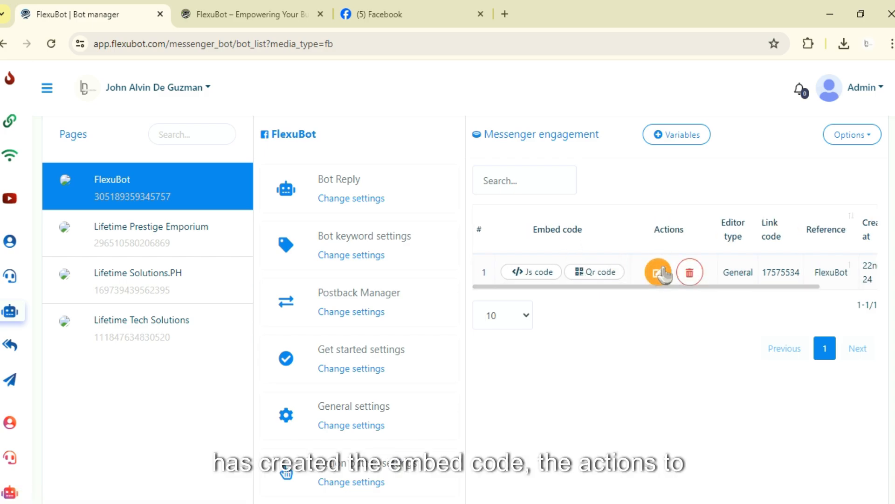
drag(741, 293, 770, 295)
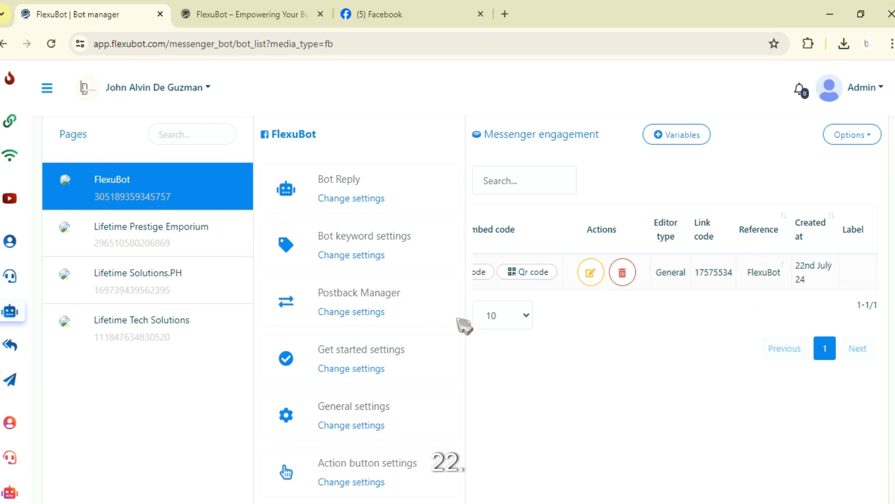
scroll(365, 393, down, 10)
click(359, 279)
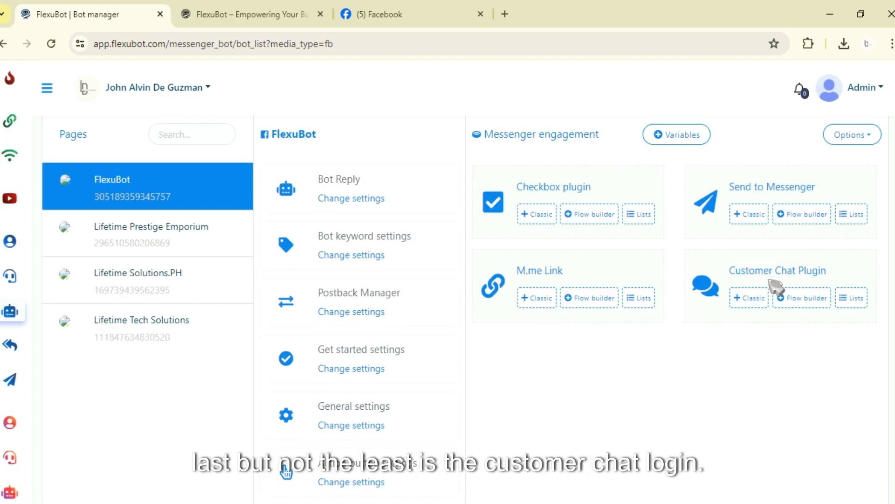
click(749, 297)
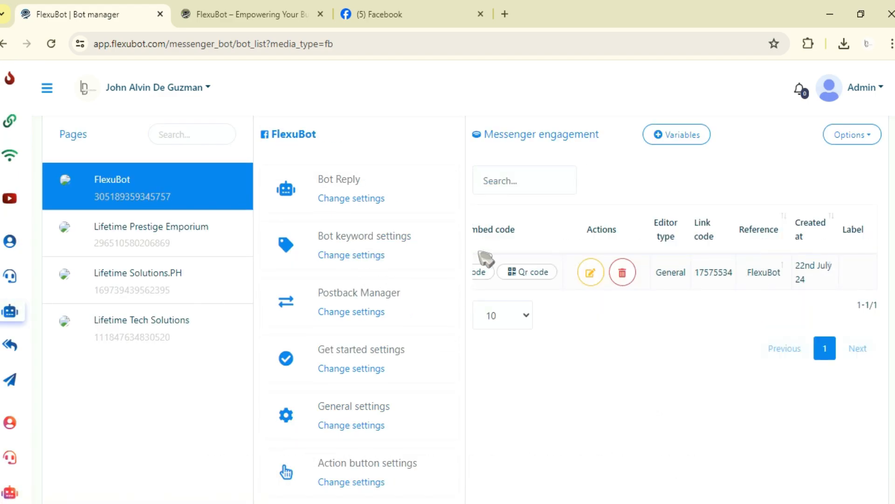
click(227, 4)
triple_click(274, 37)
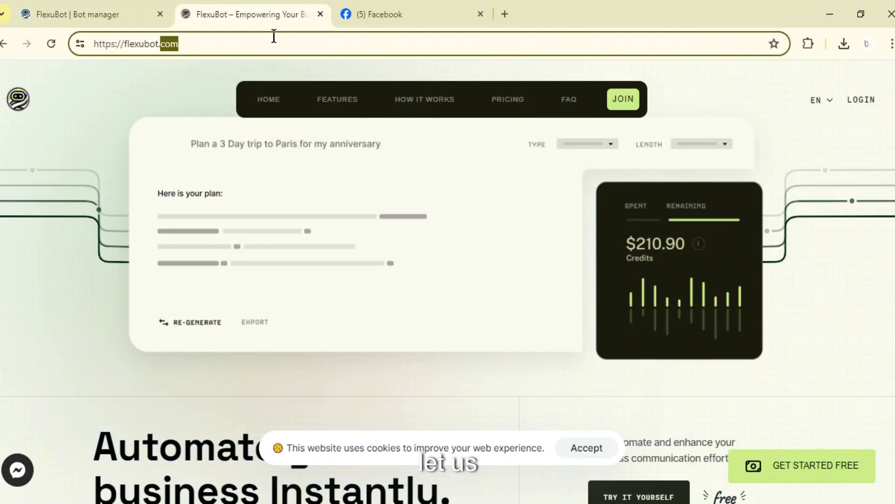
click(89, 6)
click(626, 194)
key(ctrl+v)
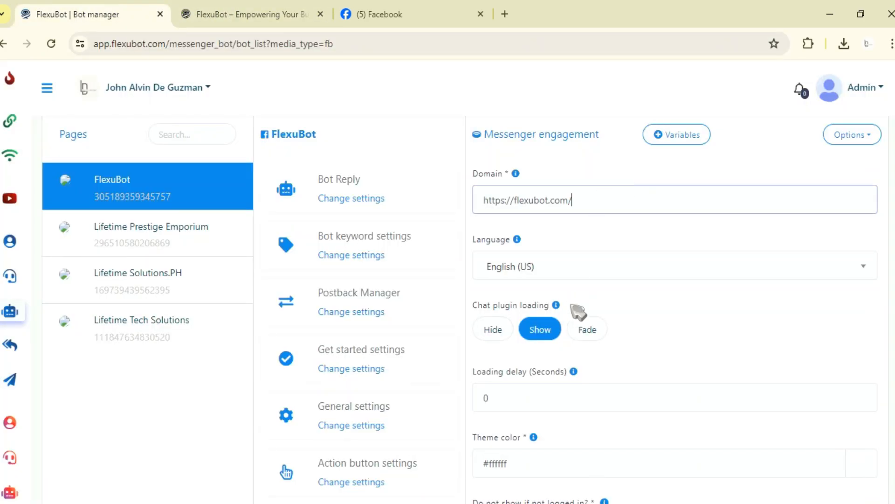
Examine the chat plugin loading options and their help tip.
scroll(573, 298, down, 1)
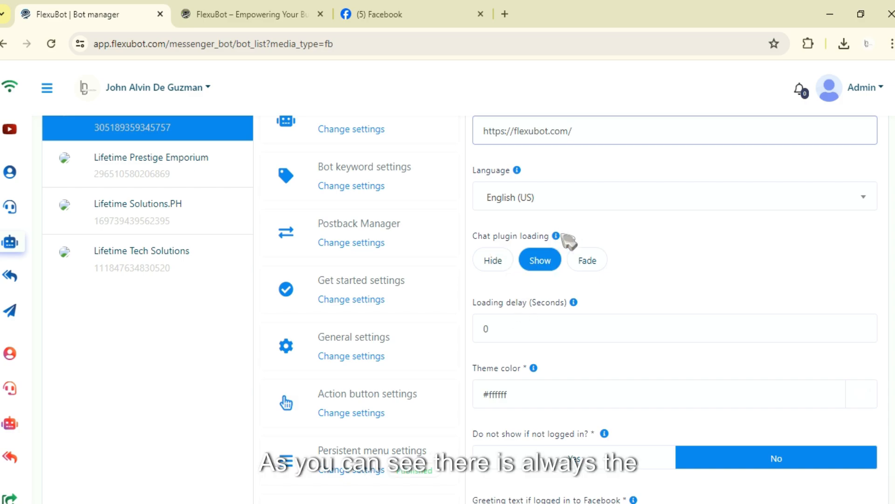
scroll(537, 243, up, 3)
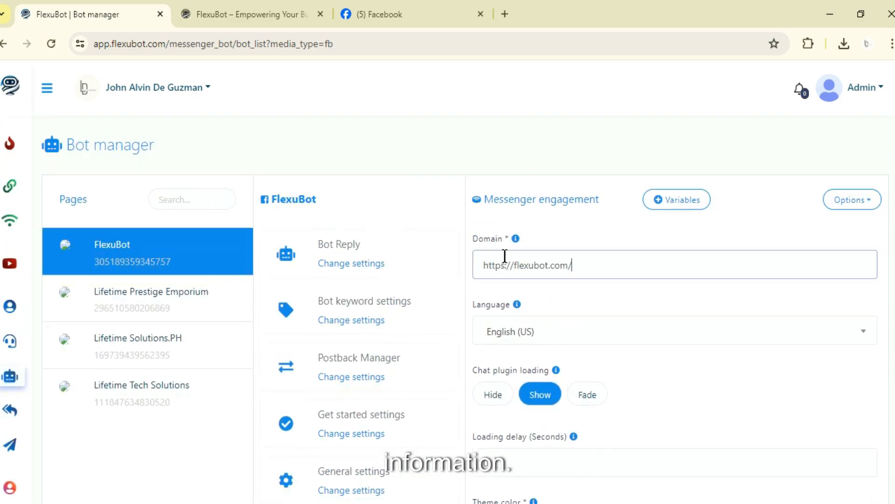
scroll(525, 247, down, 6)
scroll(583, 373, down, 5)
scroll(591, 366, up, 10)
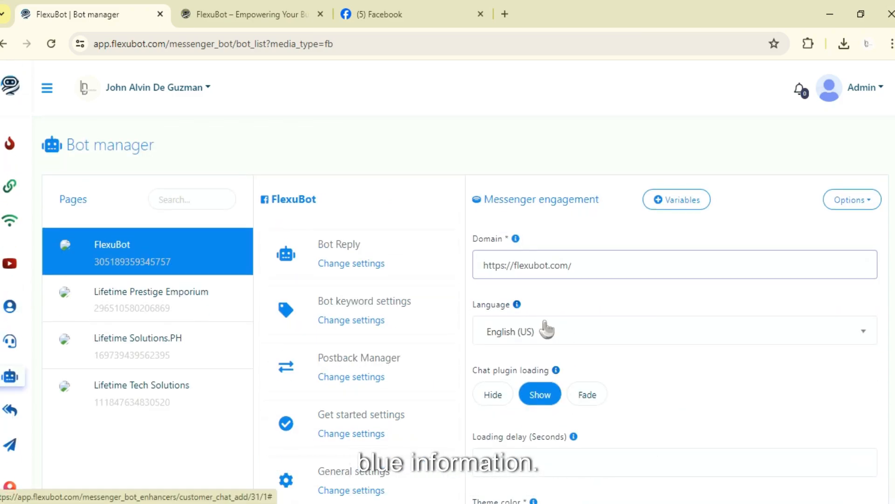
click(518, 306)
scroll(569, 348, down, 3)
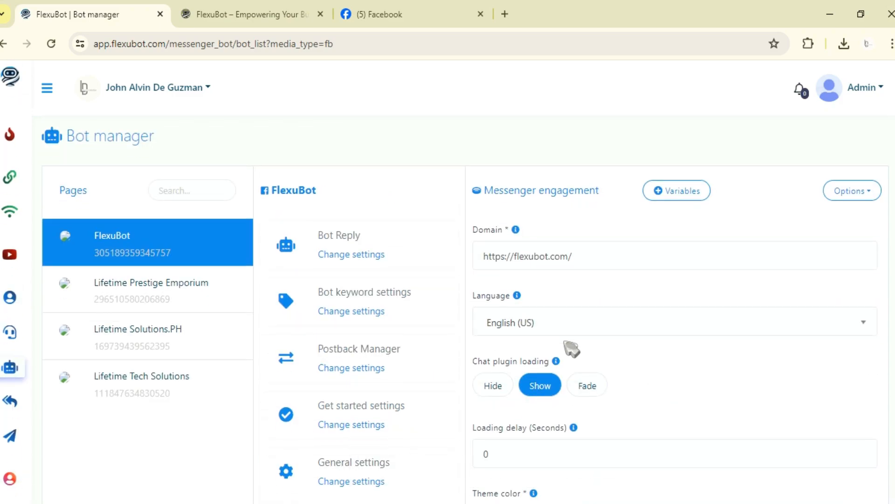
click(556, 232)
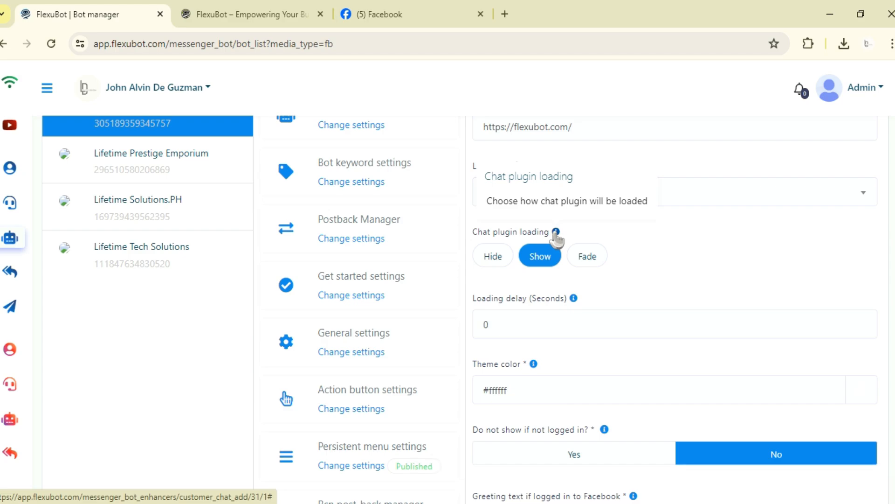
click(605, 218)
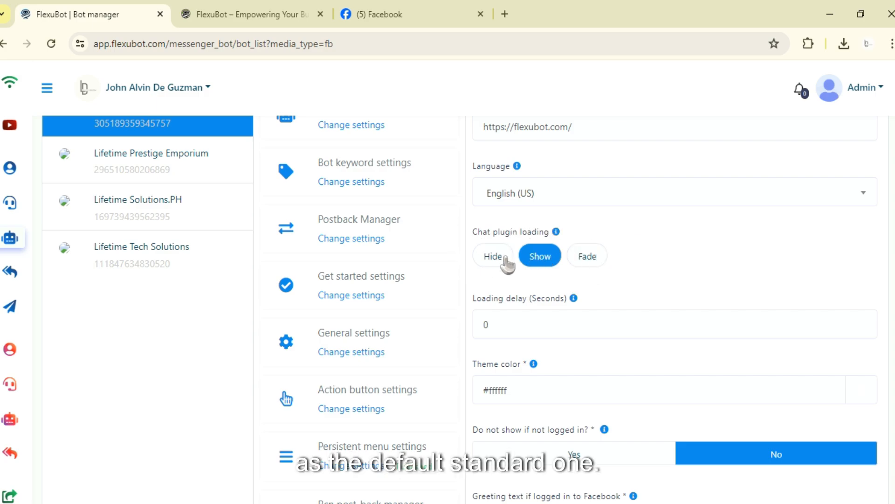
Examine the loading delay field and the remaining customer chat settings further down the form.
scroll(570, 281, down, 3)
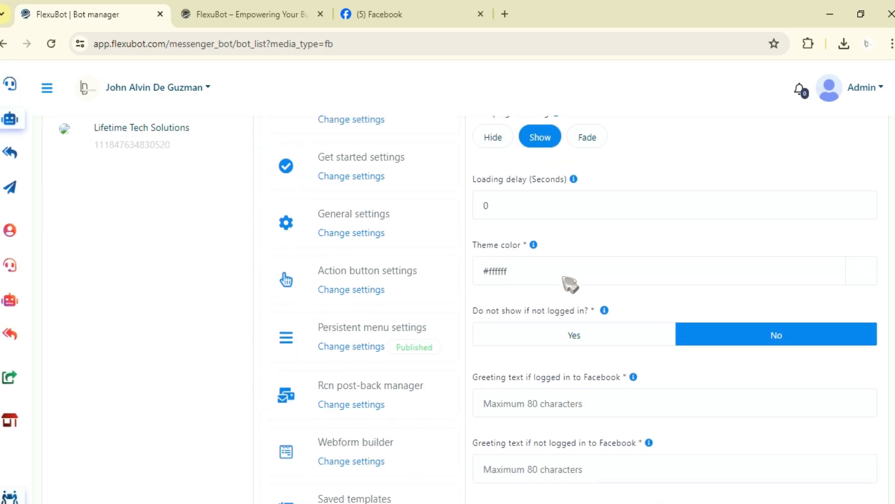
scroll(570, 282, up, 4)
scroll(565, 283, down, 2)
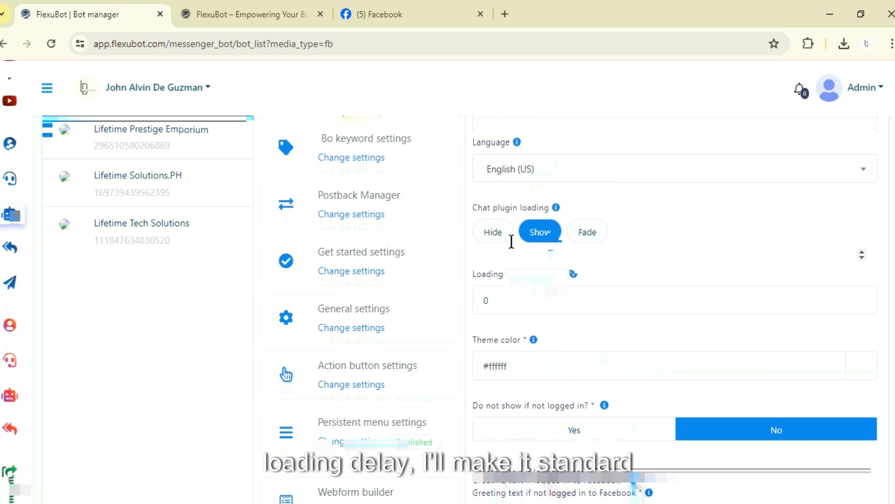
scroll(642, 261, down, 1)
mouse_move(574, 229)
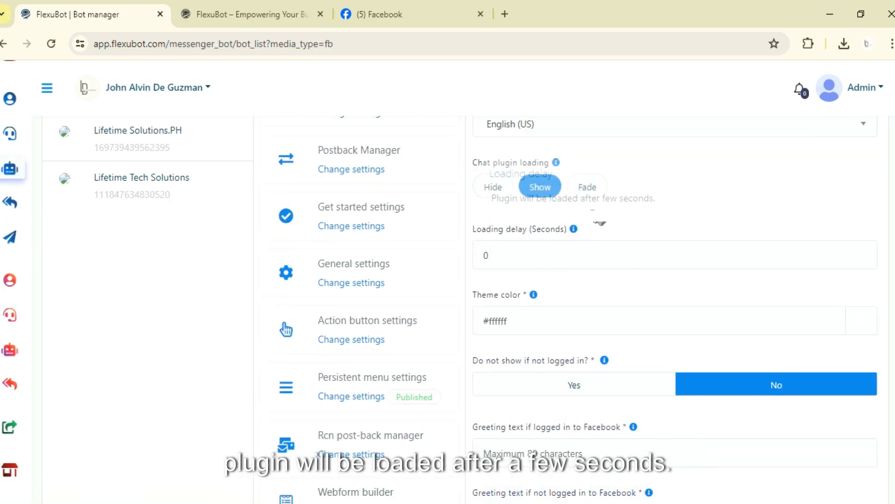
click(476, 257)
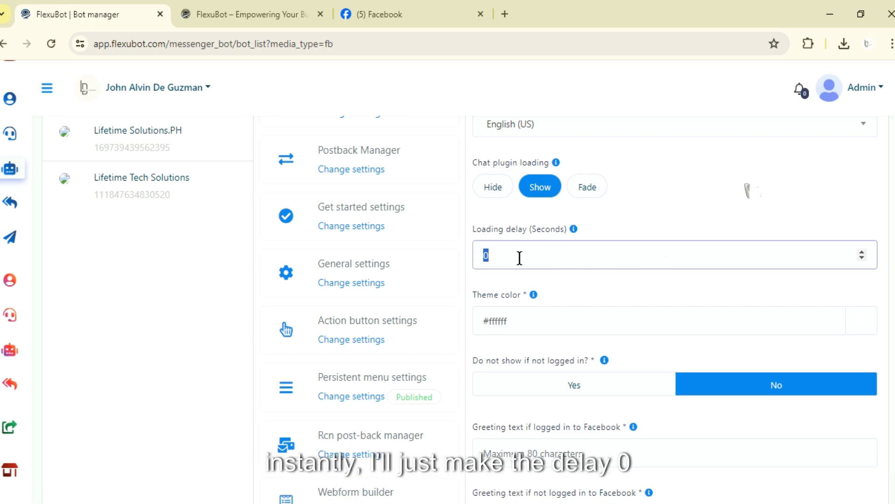
scroll(577, 286, down, 2)
click(645, 153)
scroll(568, 291, up, 1)
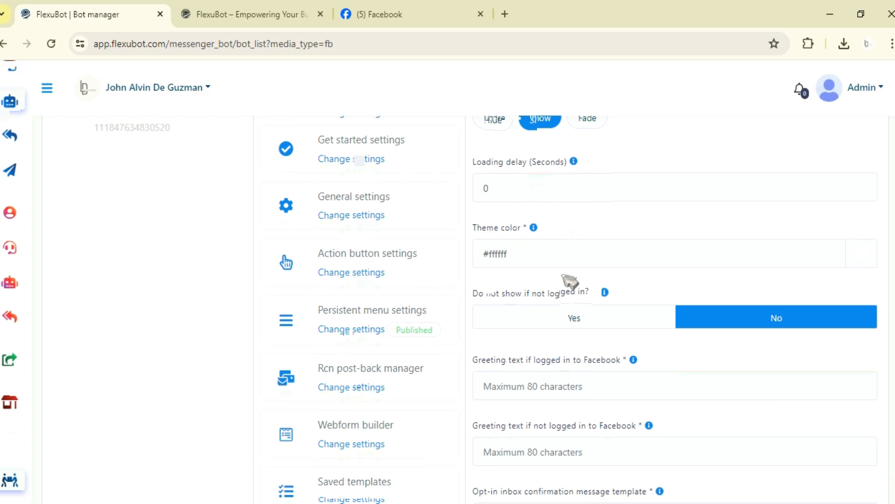
scroll(569, 279, up, 3)
scroll(662, 268, down, 4)
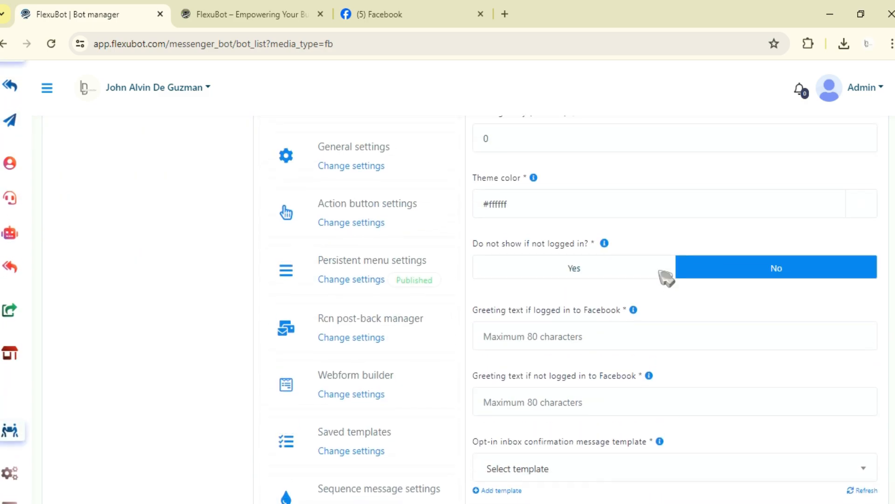
scroll(660, 278, up, 3)
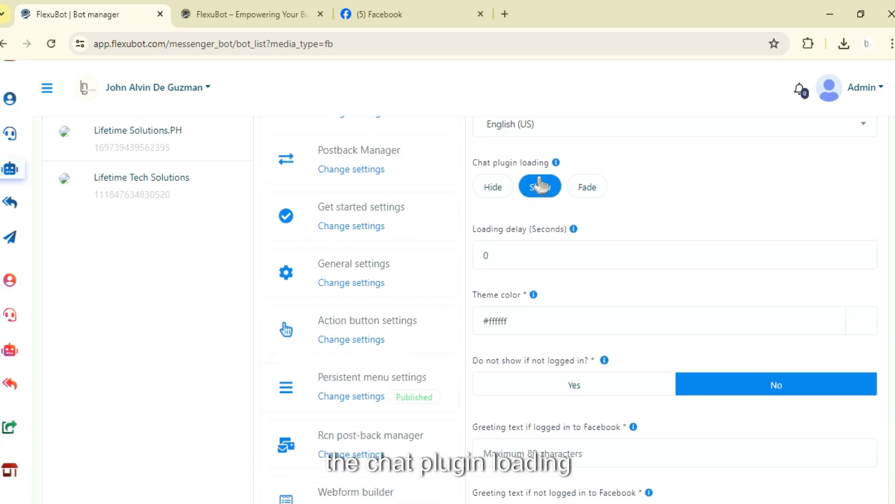
Preview the Customer Chat Plugin image from the Downloads folder, then close the viewer and file browser.
key(super+e)
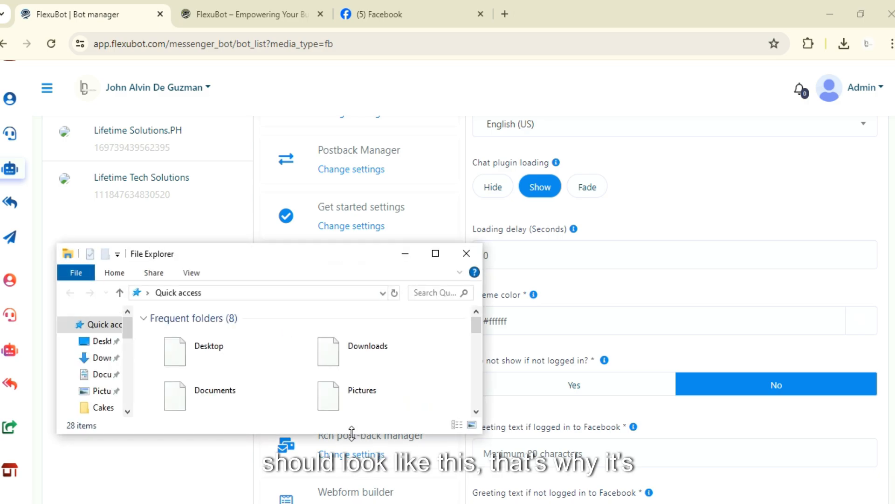
click(96, 357)
click(177, 366)
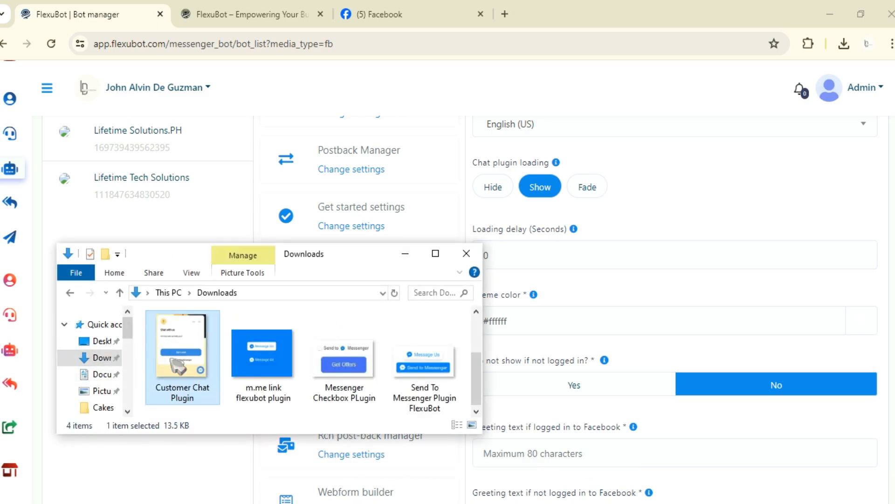
double_click(170, 359)
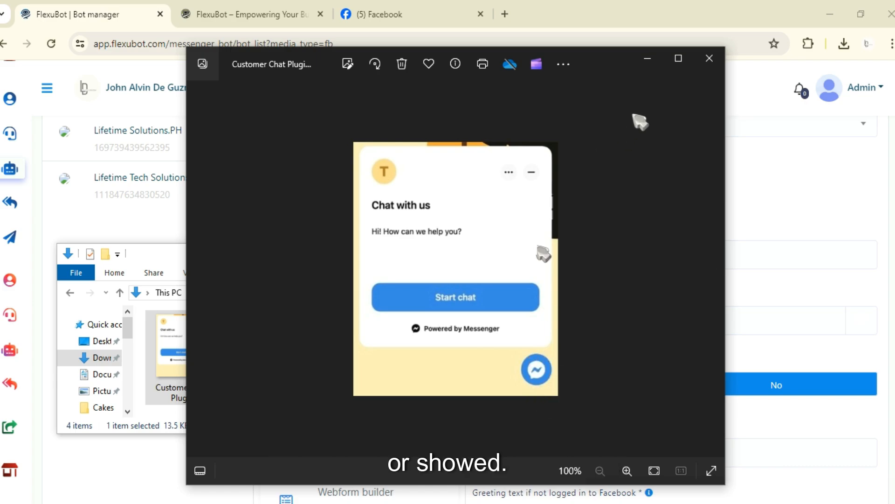
click(648, 59)
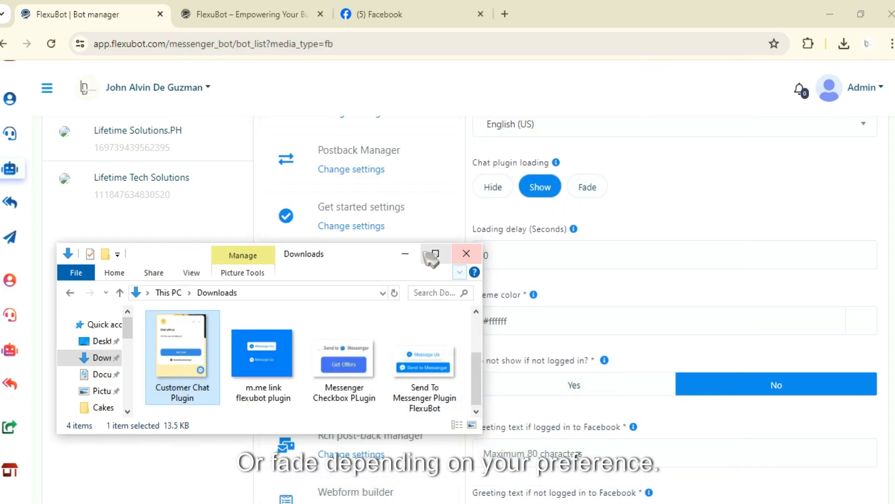
click(467, 253)
Examine the help tip for the option to hide the chat when visitors are not logged in.
scroll(550, 326, down, 3)
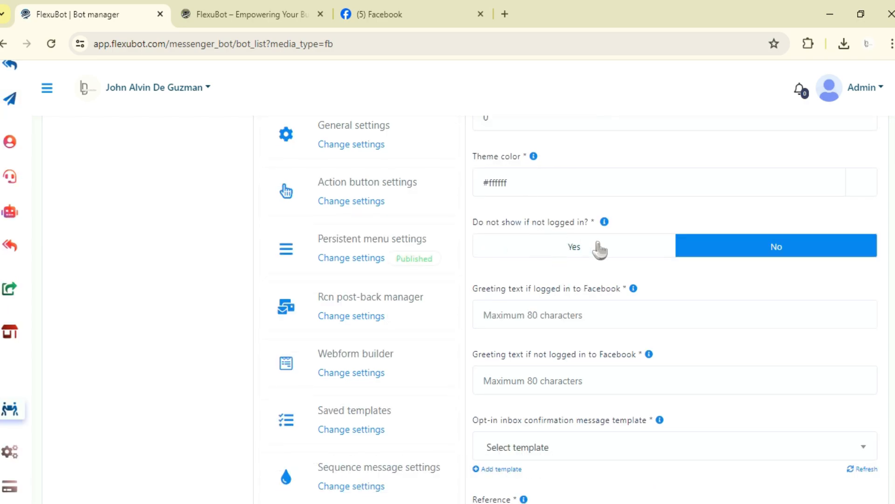
click(604, 223)
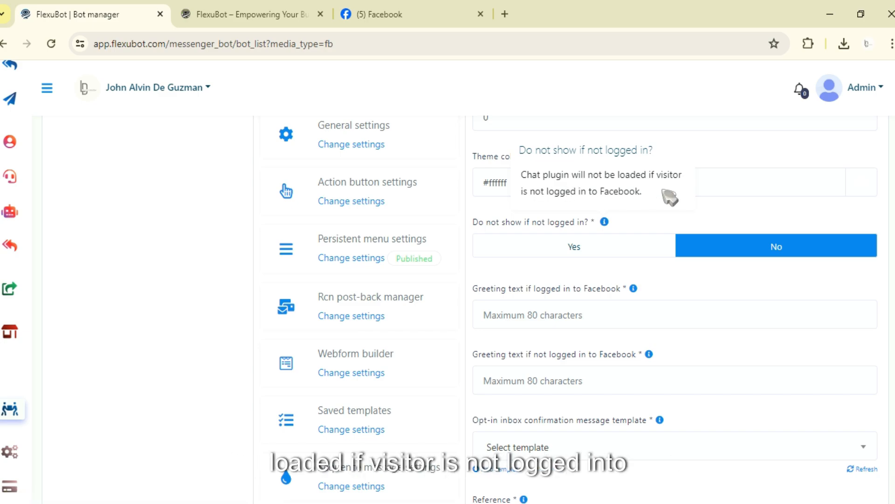
click(611, 215)
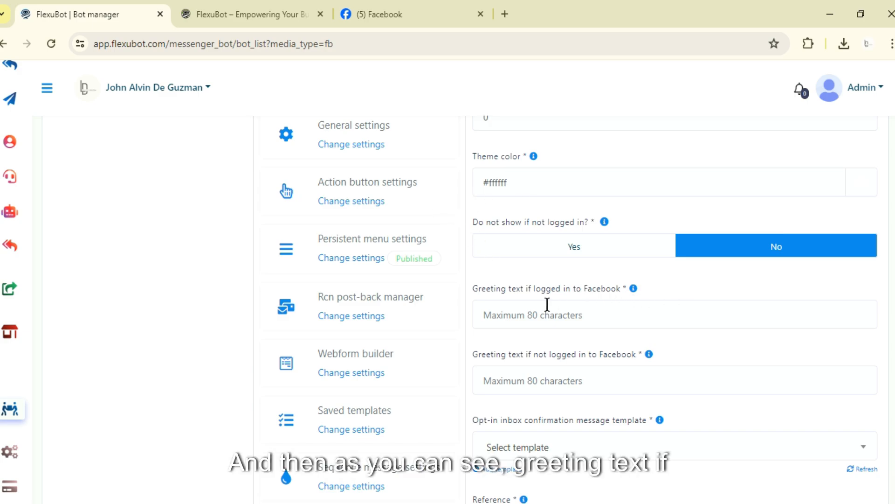
Set the greeting text for visitors logged in to Facebook to "Welcome !".
scroll(523, 241, down, 1)
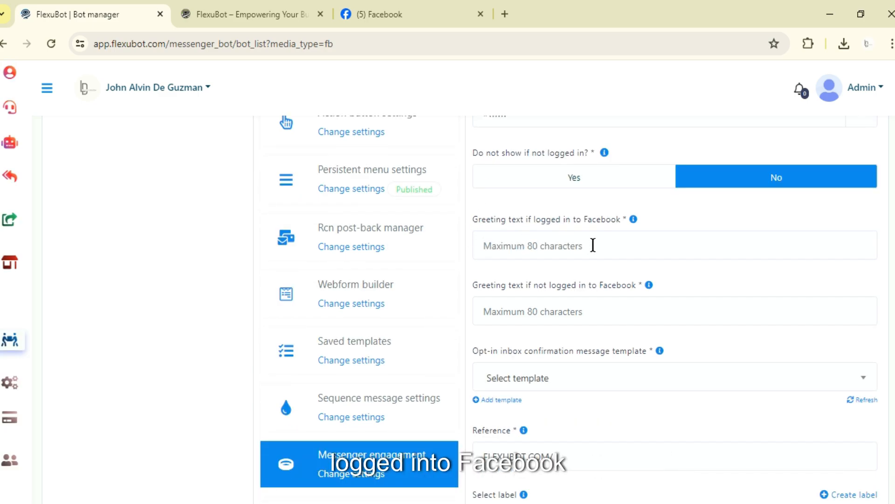
click(577, 247)
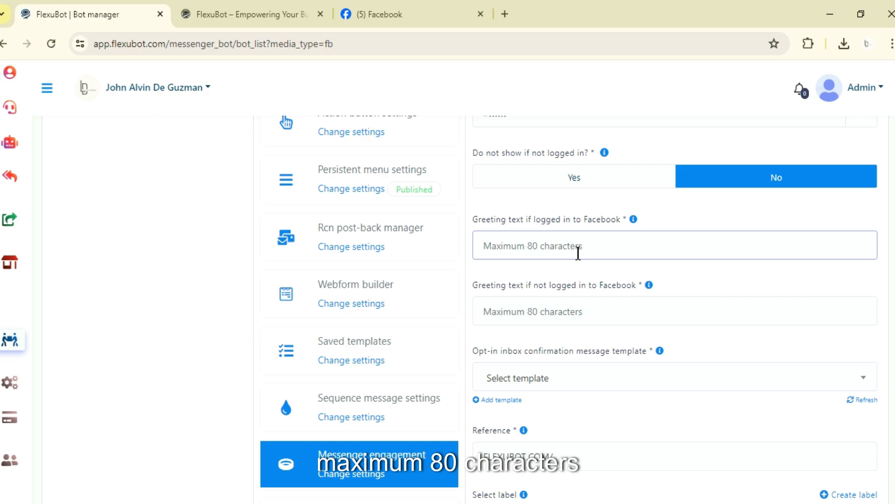
text(Welcome !)
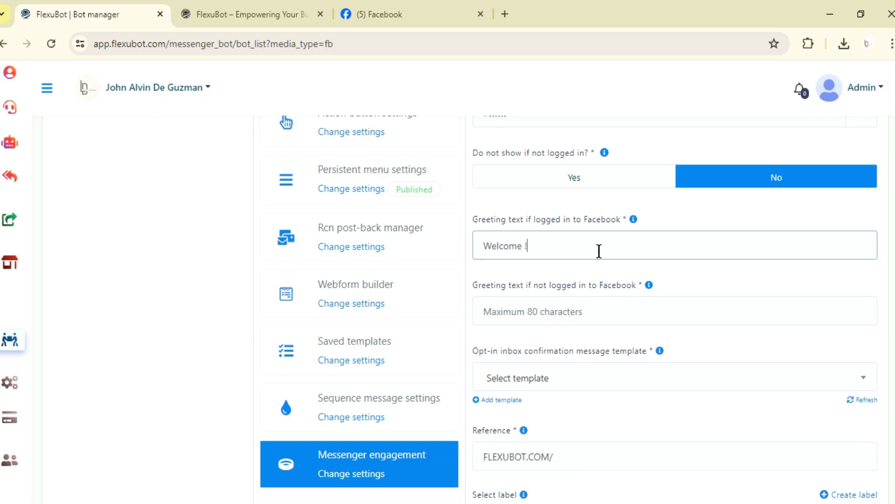
scroll(552, 317, down, 2)
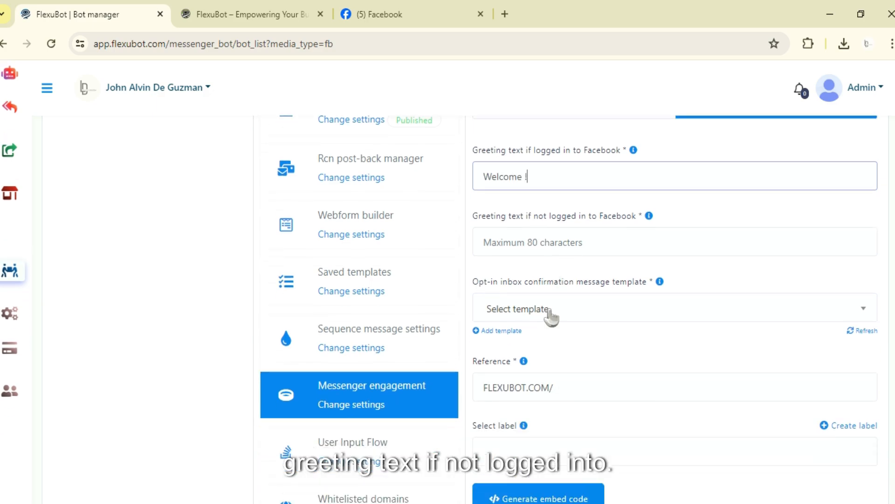
Set the greeting text for visitors not logged in to Facebook to "PLease Login .".
click(600, 247)
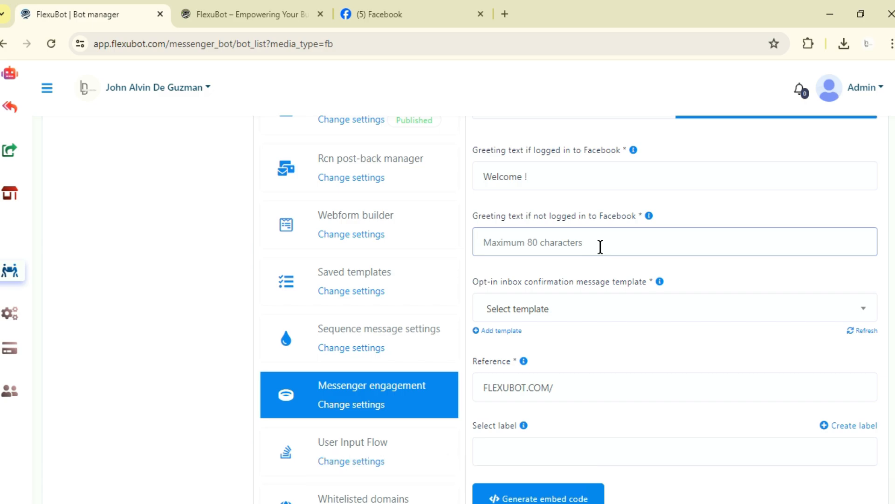
text(PLea)
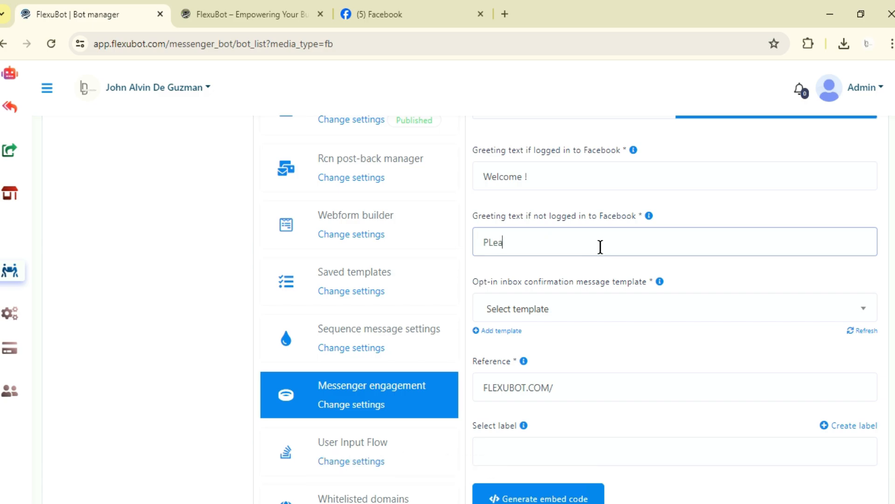
text(se Login For f)
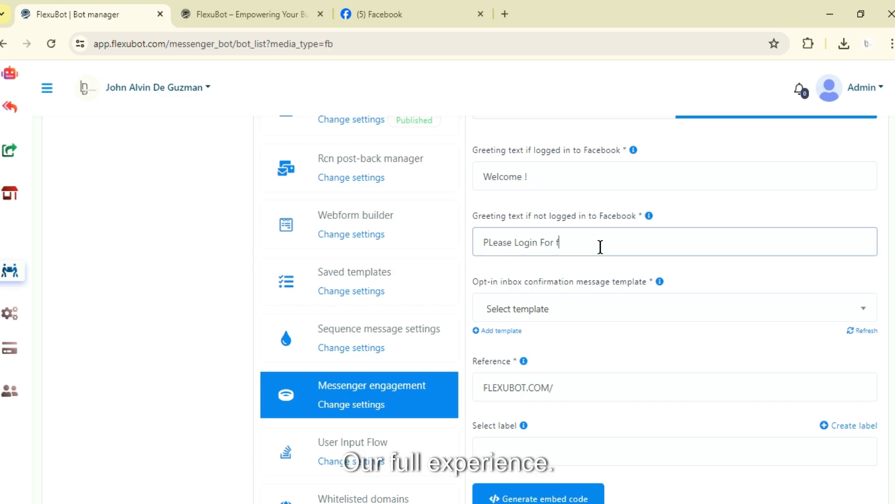
text(ull experience)
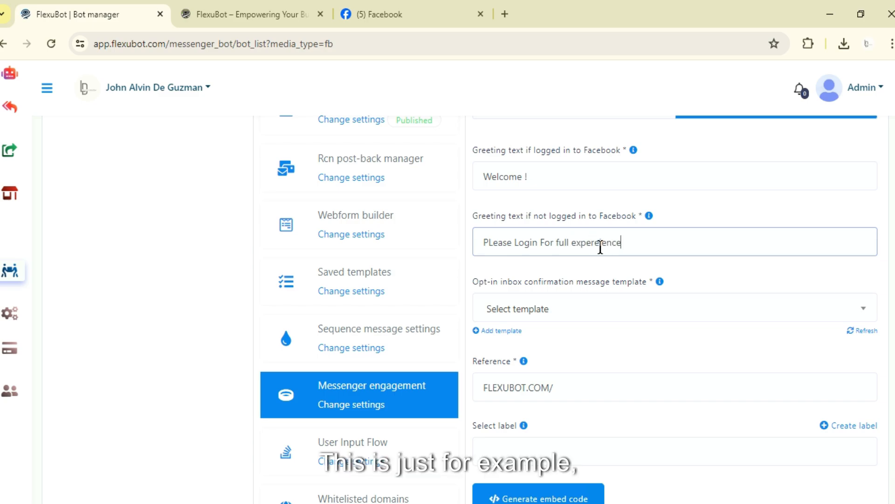
key(BackSpace)
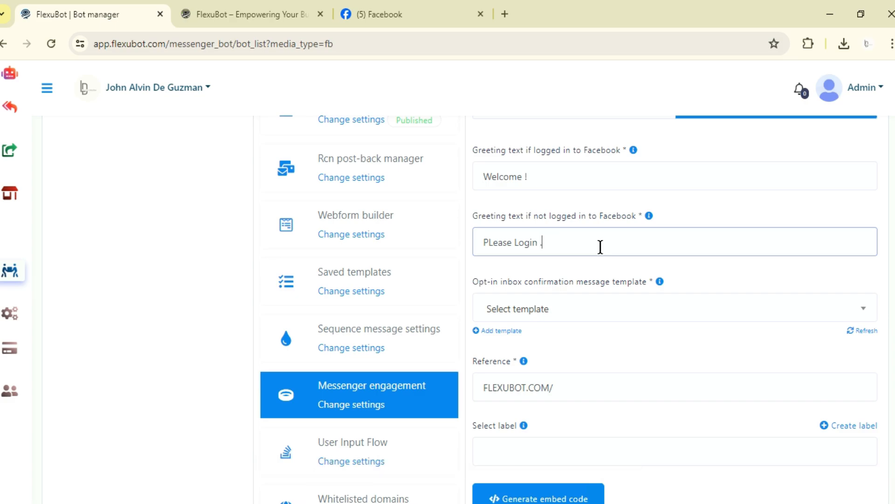
Choose [MlwS_QxMqXxOT01] as the opt-in inbox confirmation message template.
scroll(466, 308, down, 2)
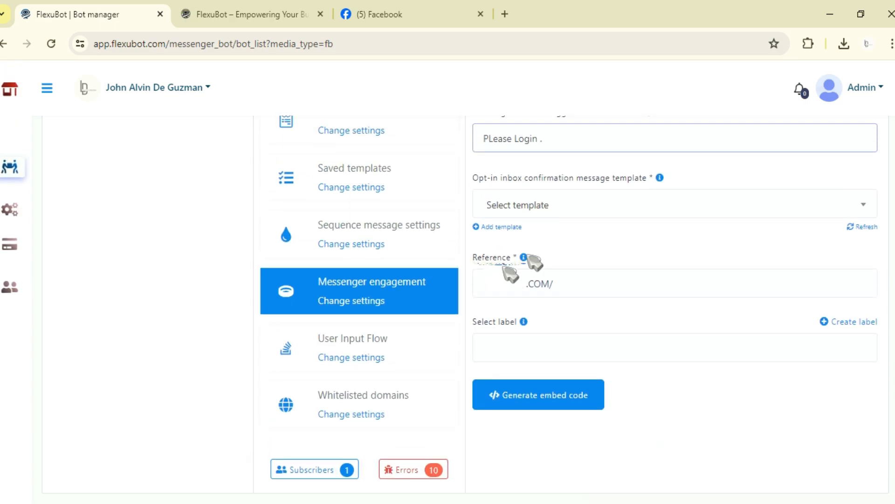
scroll(534, 266, up, 1)
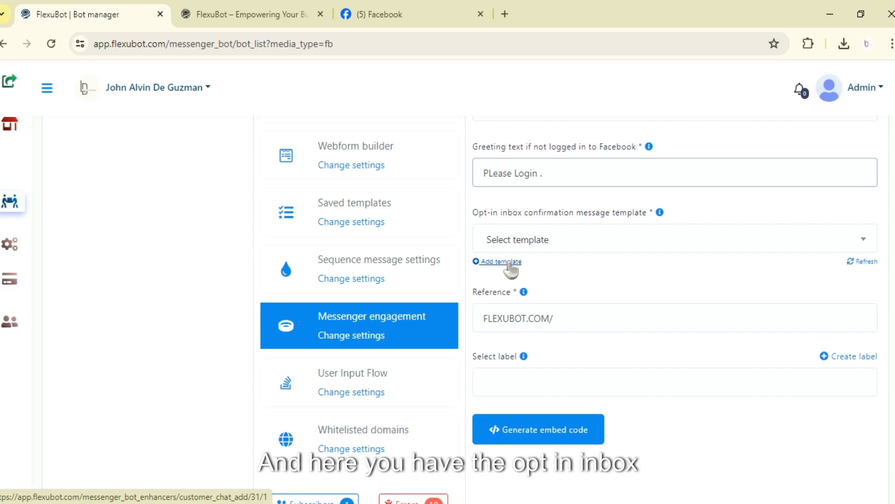
click(553, 249)
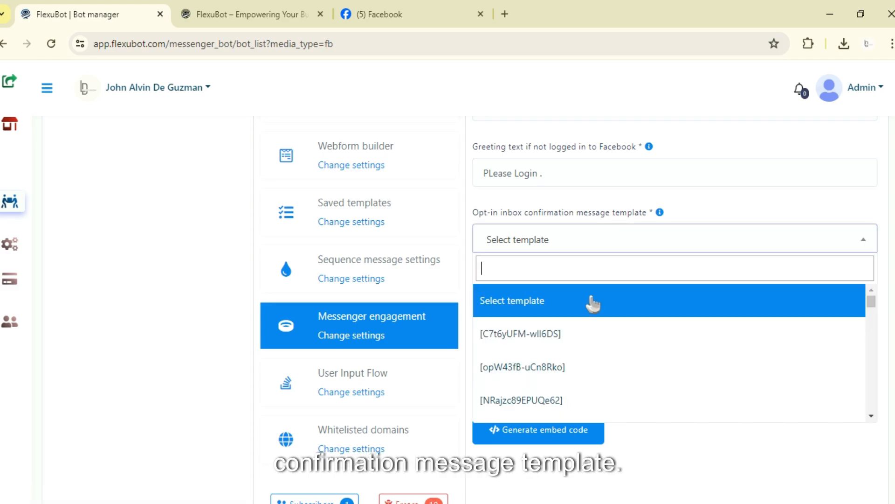
scroll(595, 340, down, 2)
scroll(600, 382, down, 2)
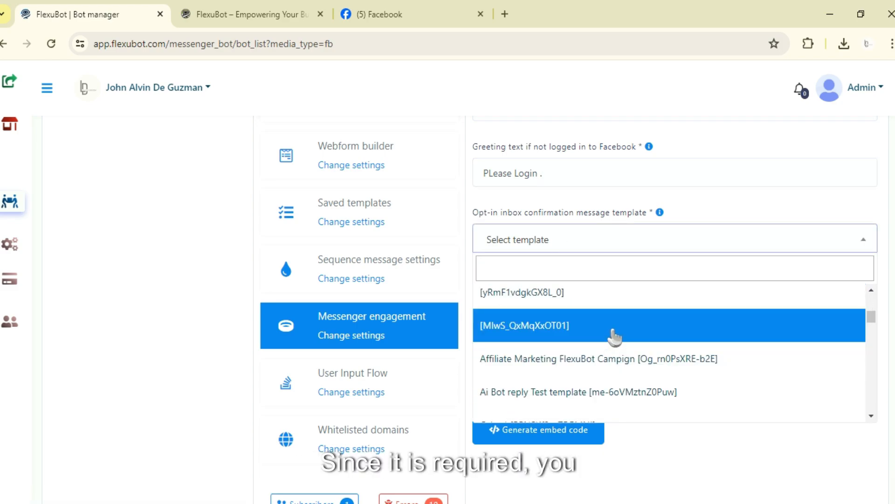
click(612, 332)
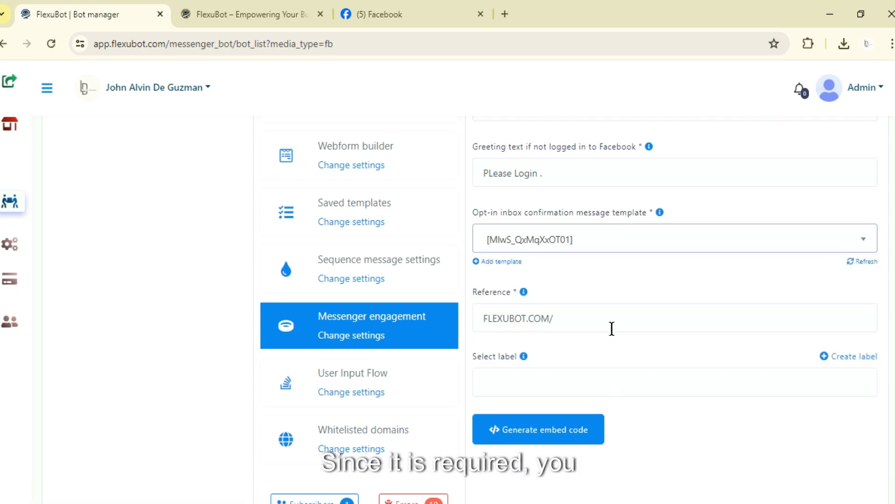
click(516, 262)
scroll(705, 306, up, 4)
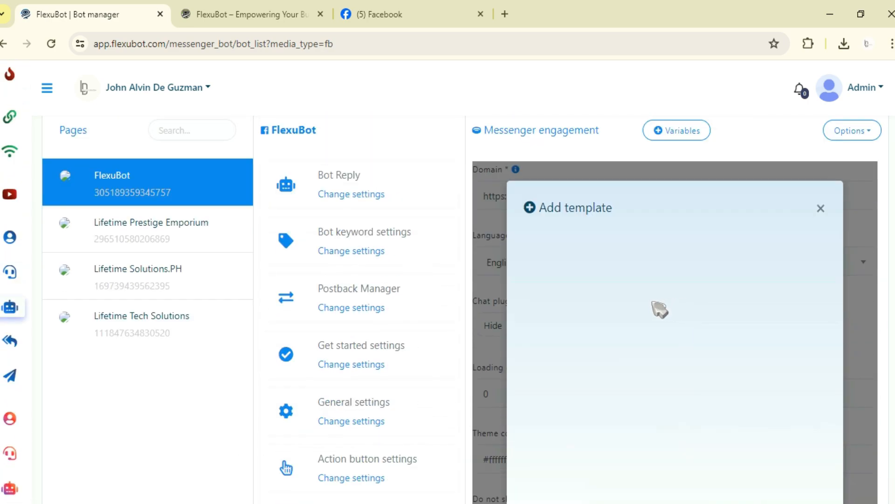
click(820, 208)
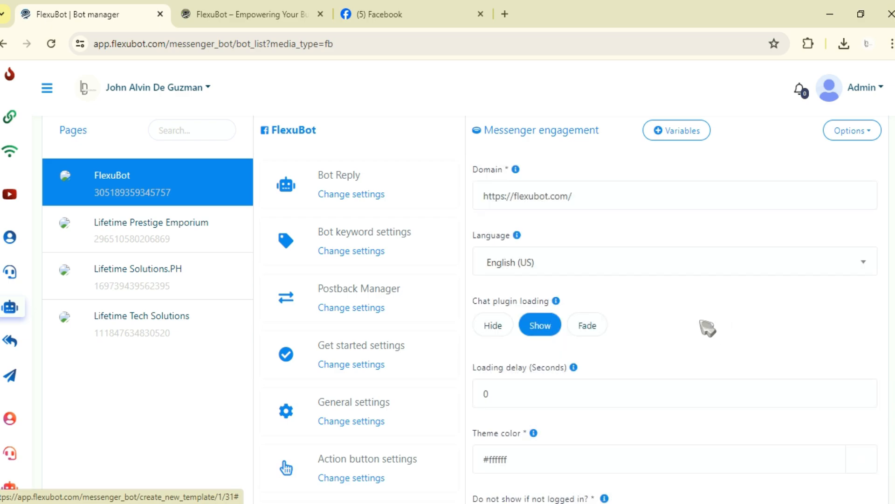
Set the reference to FlexuBot PLugin and try to generate the chat plugin embed code.
scroll(704, 326, down, 8)
scroll(676, 246, down, 3)
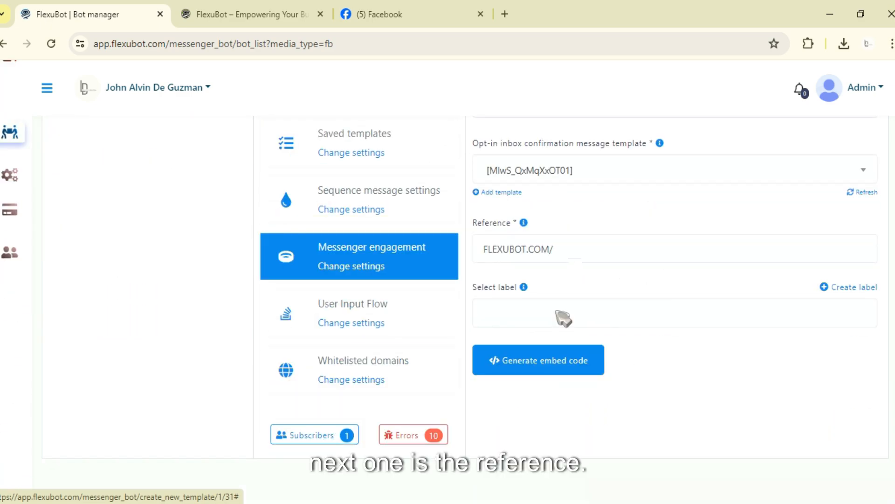
triple_click(574, 248)
text(FlexuBot)
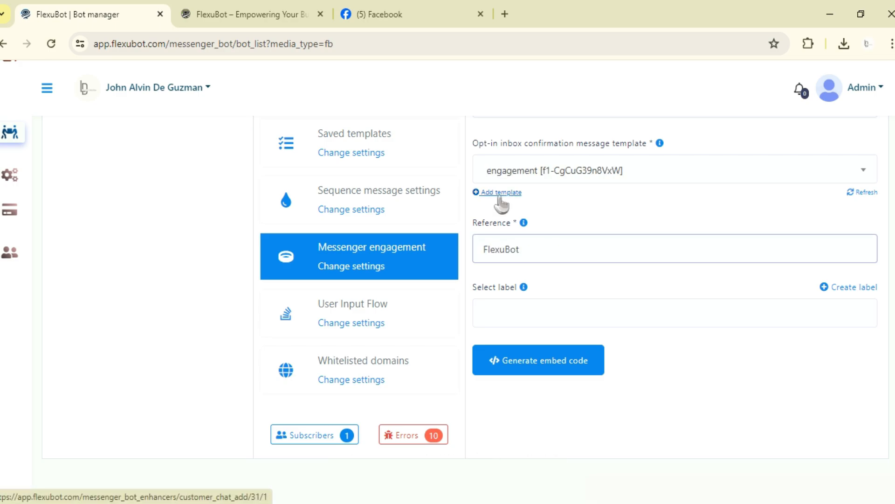
text( Custo)
click(571, 365)
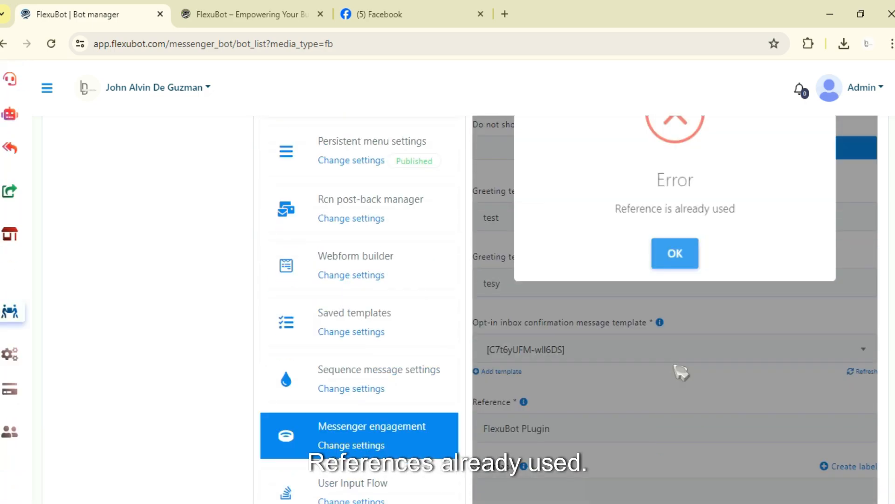
Change the reference to FlexuBot test template and generate the embed code.
scroll(641, 368, down, 3)
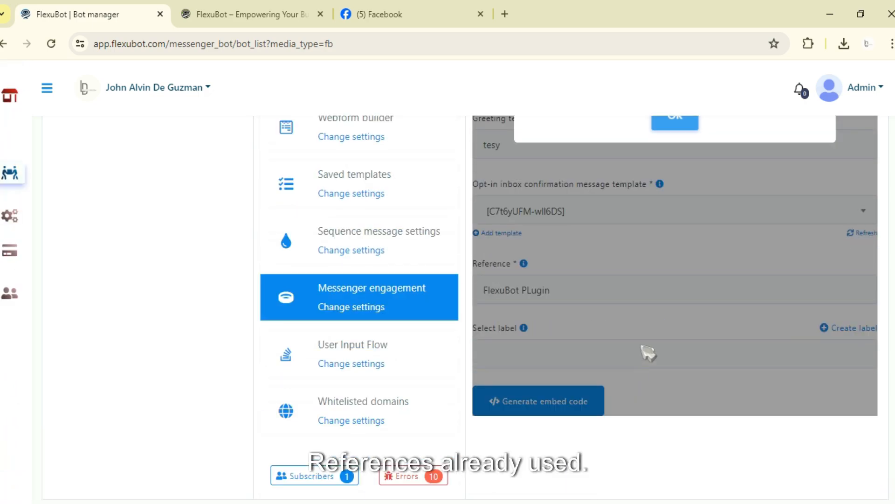
click(683, 125)
drag(527, 290, 521, 289)
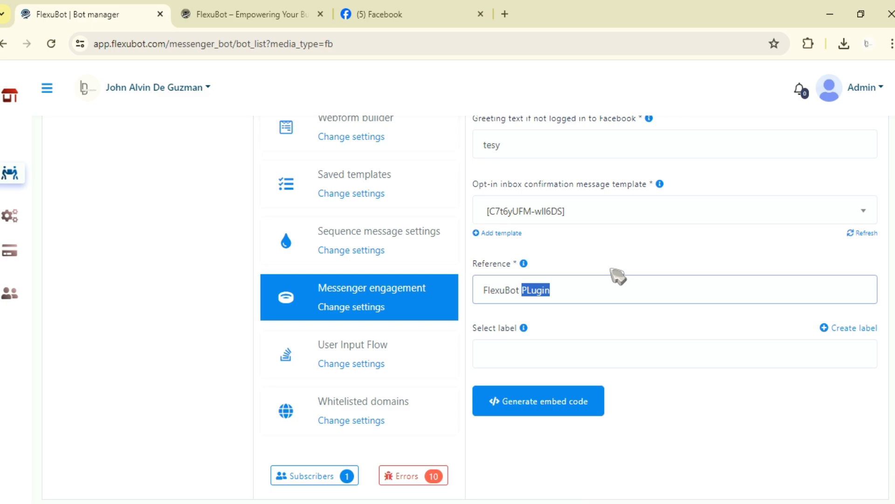
scroll(623, 275, down, 2)
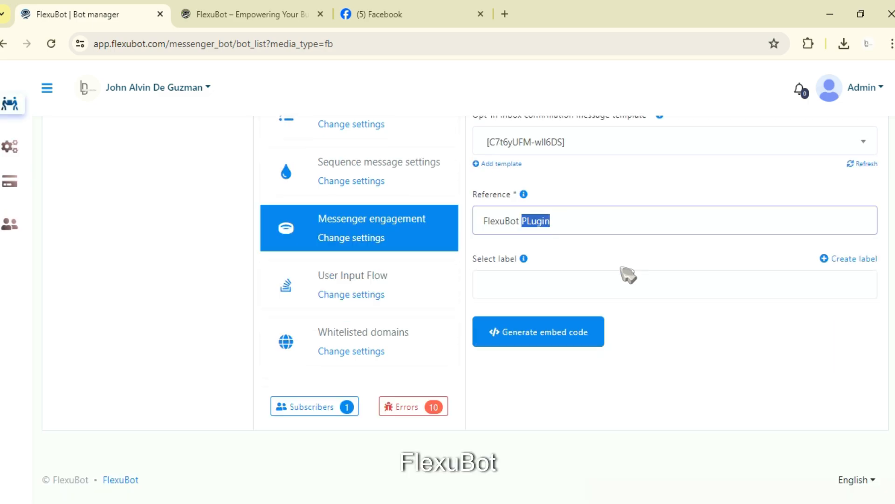
key(BackSpace)
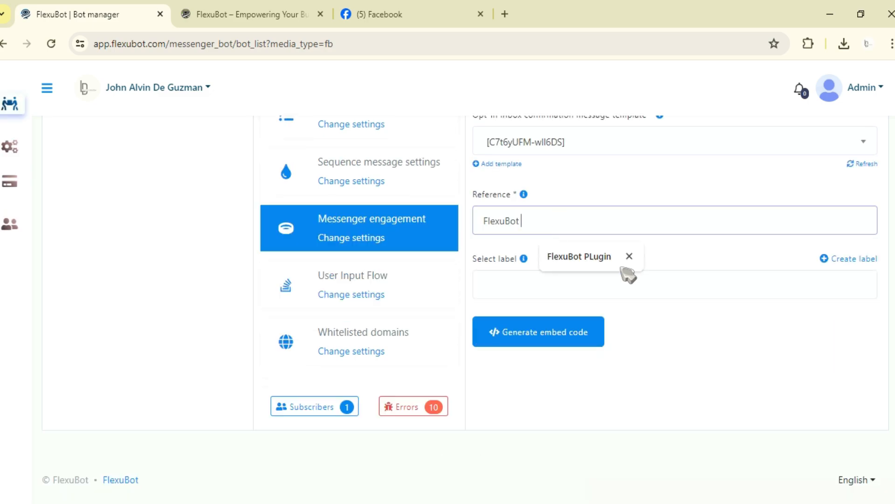
text(test template)
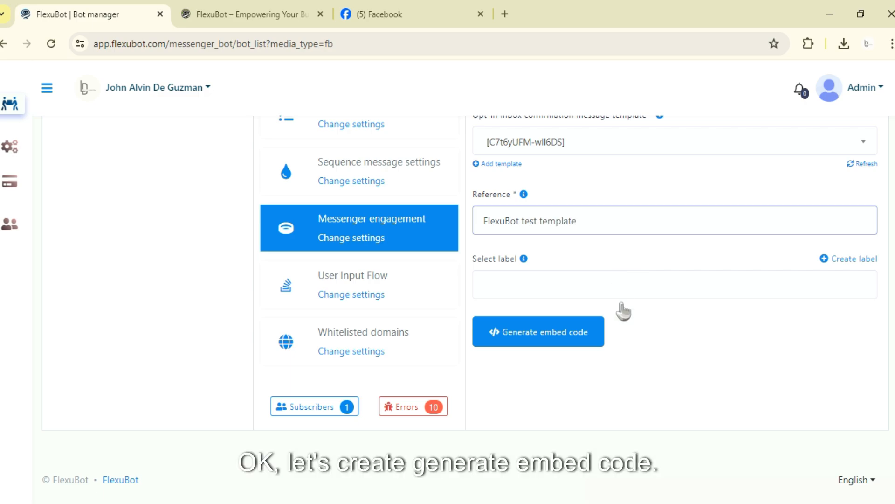
click(589, 330)
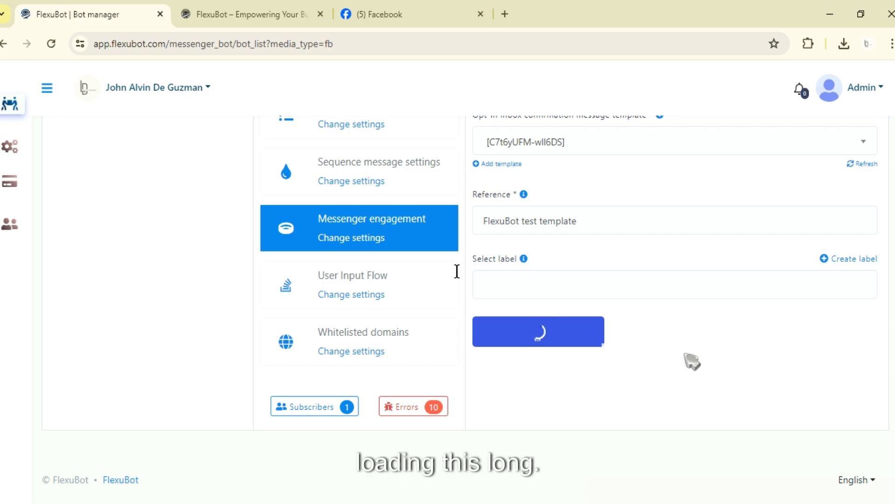
click(321, 237)
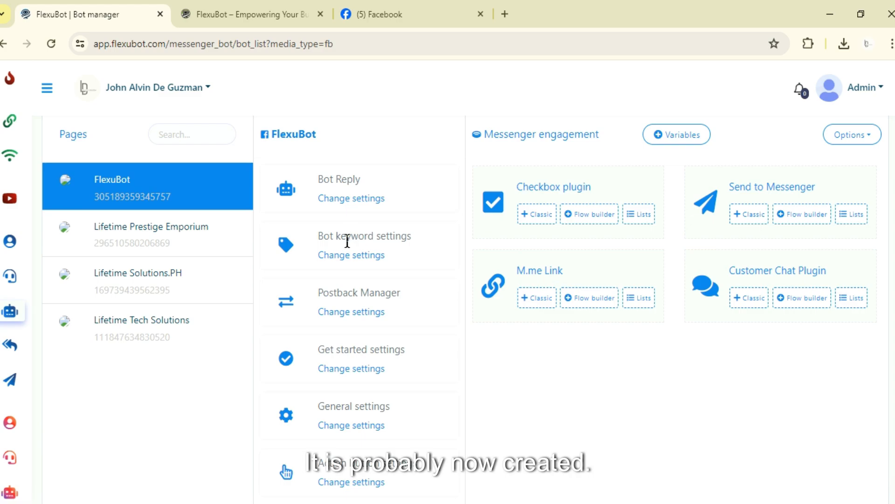
click(840, 299)
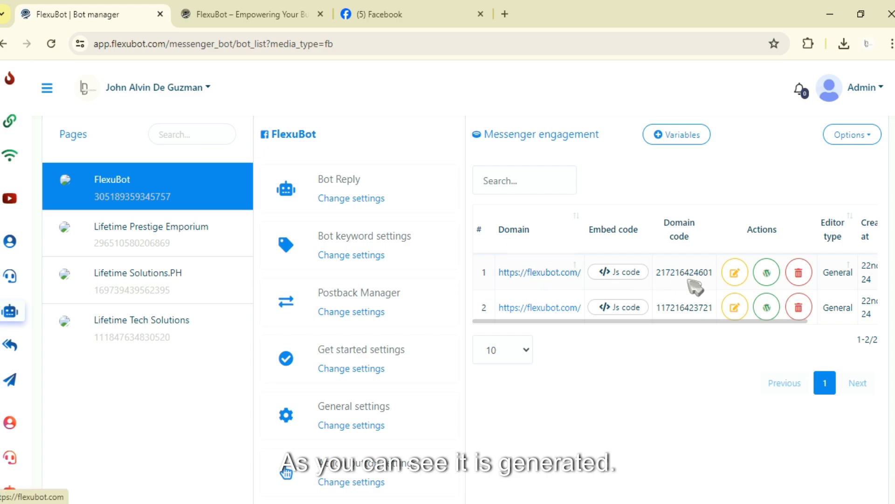
drag(707, 319, 601, 330)
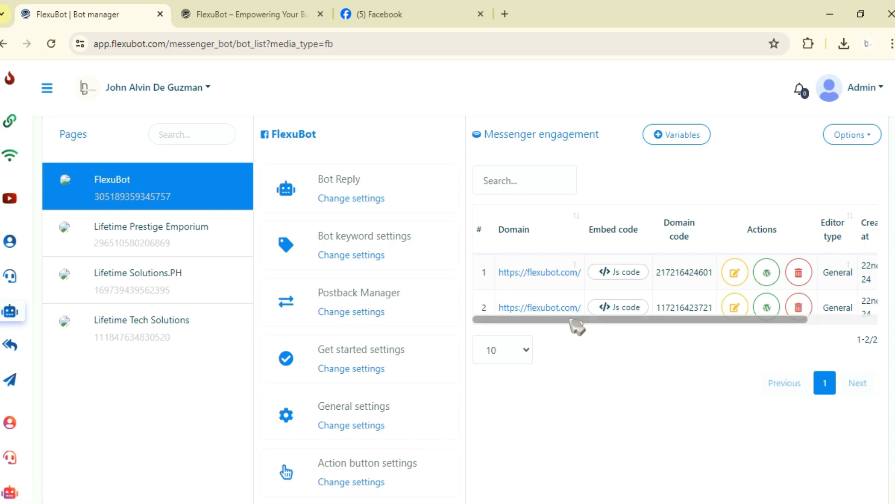
scroll(594, 276, right, 2)
click(592, 273)
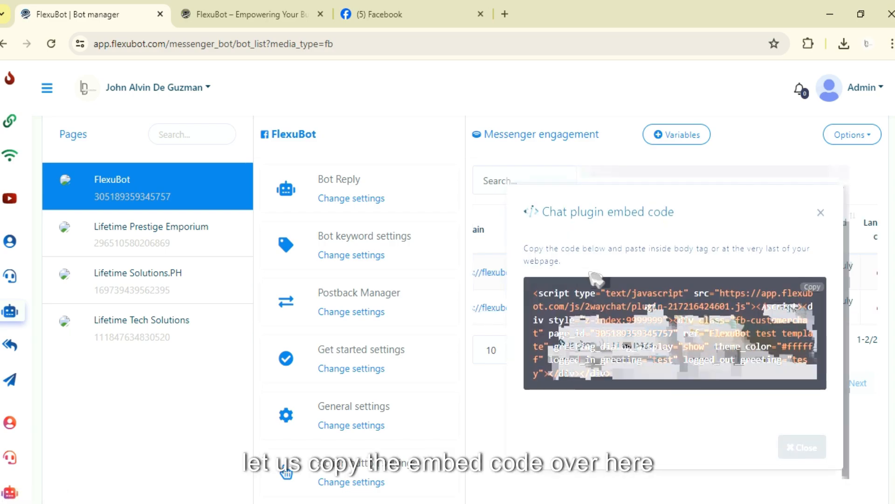
click(813, 289)
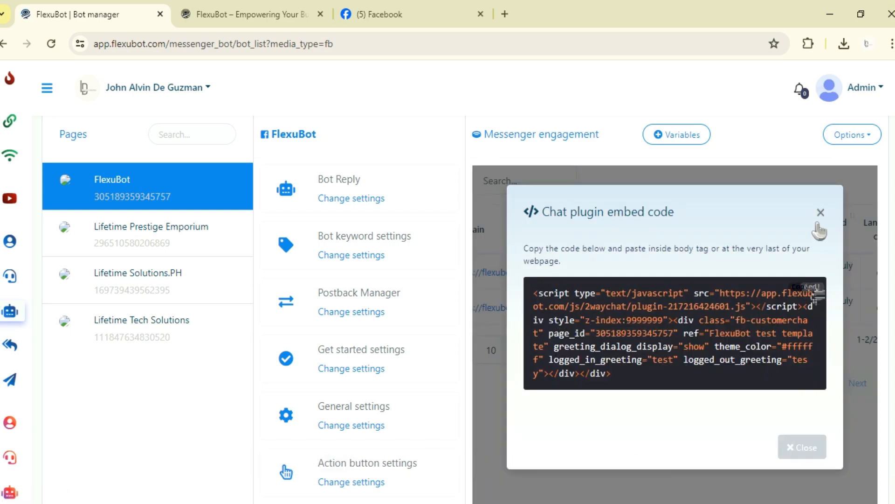
click(820, 216)
Reopen the Customer Chat Plugin preview image to show how the chat looks on a website.
scroll(727, 322, right, 1)
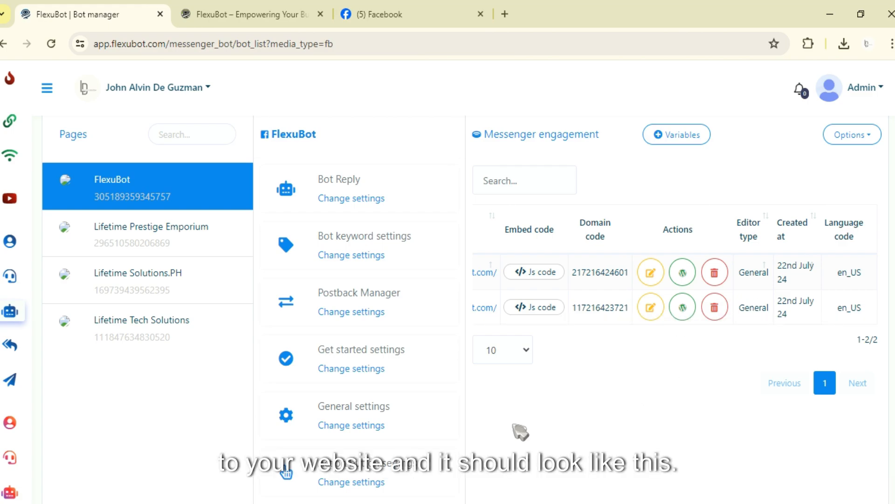
click(481, 503)
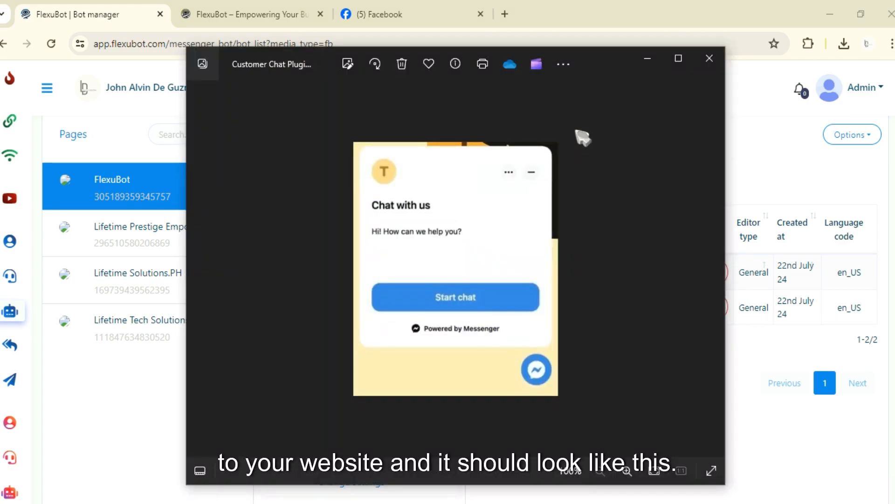
Close the chat preview image and examine the action buttons of the Customer Chat Plugin entries, including the WordPress plugin download.
drag(620, 88, 533, 83)
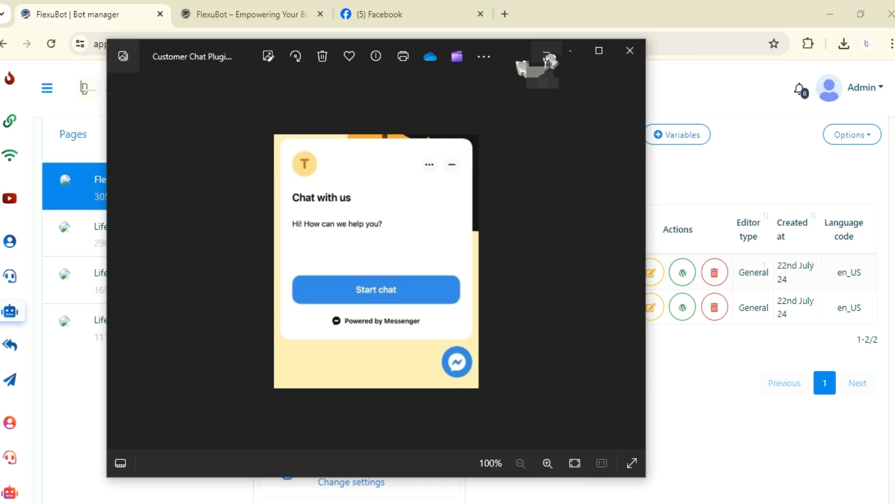
click(552, 54)
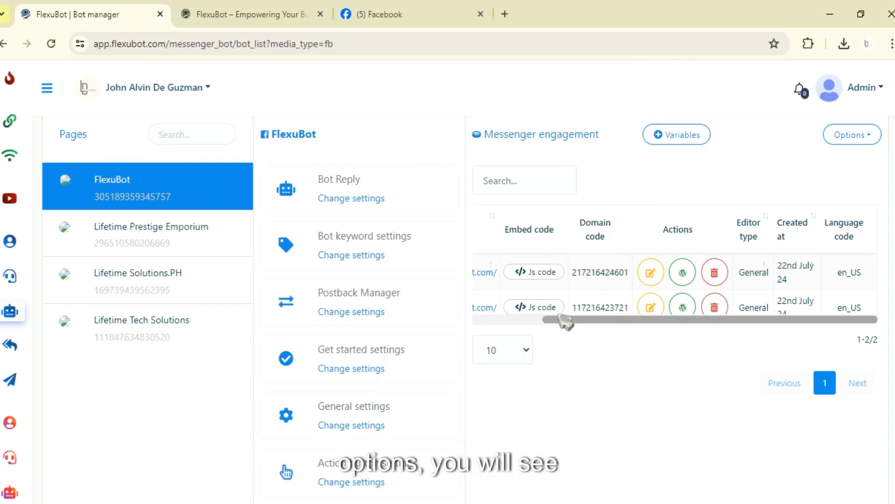
drag(564, 321, 480, 321)
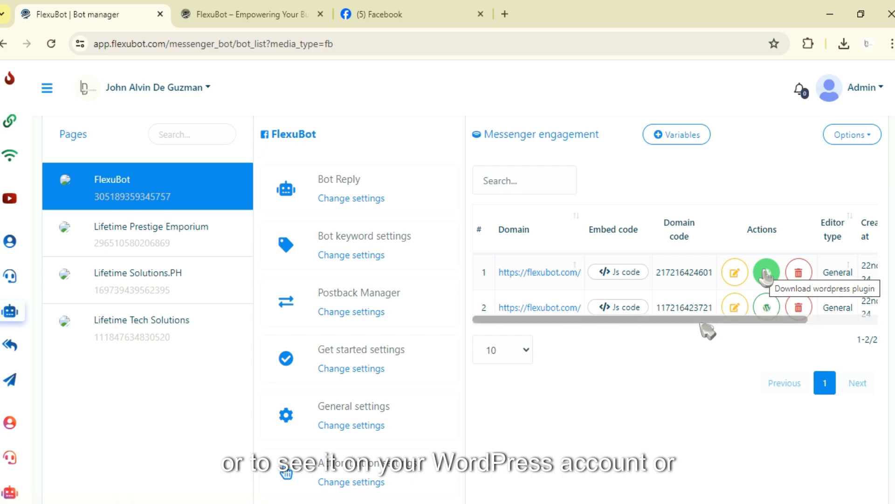
drag(701, 322, 772, 322)
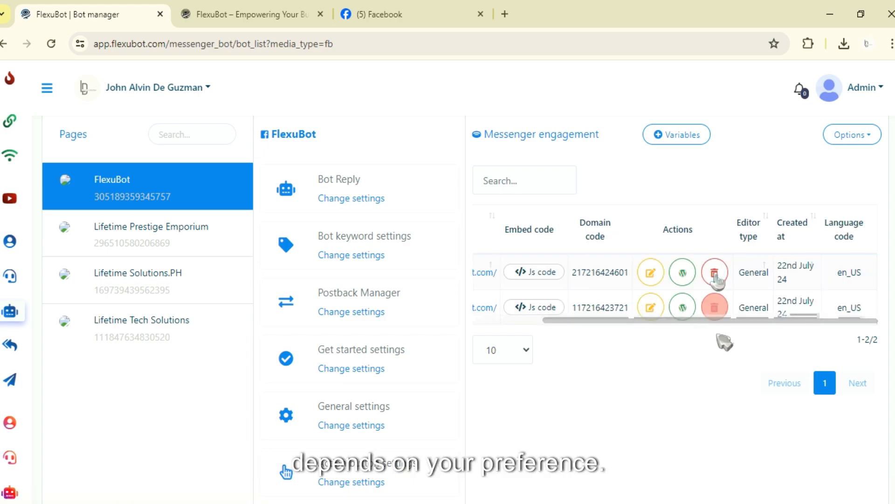
drag(649, 321, 518, 406)
Return to the Messenger engagement settings overview with its four plugin types.
scroll(517, 395, down, 7)
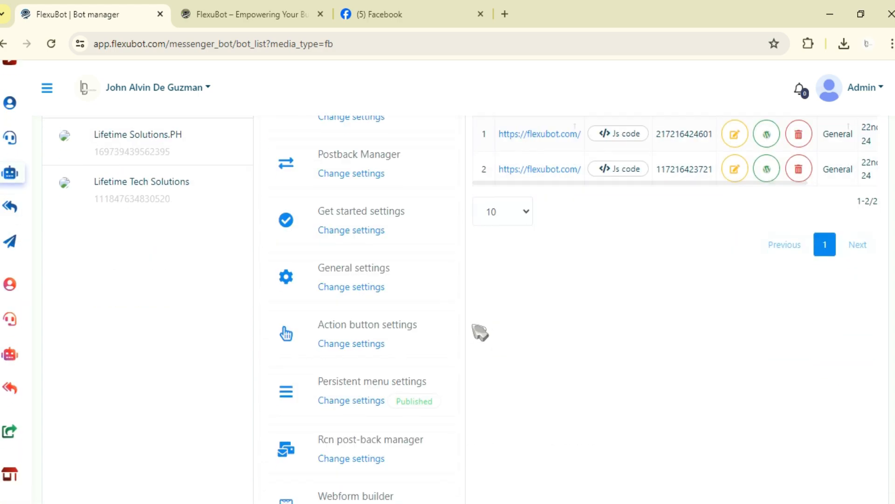
scroll(527, 350, down, 3)
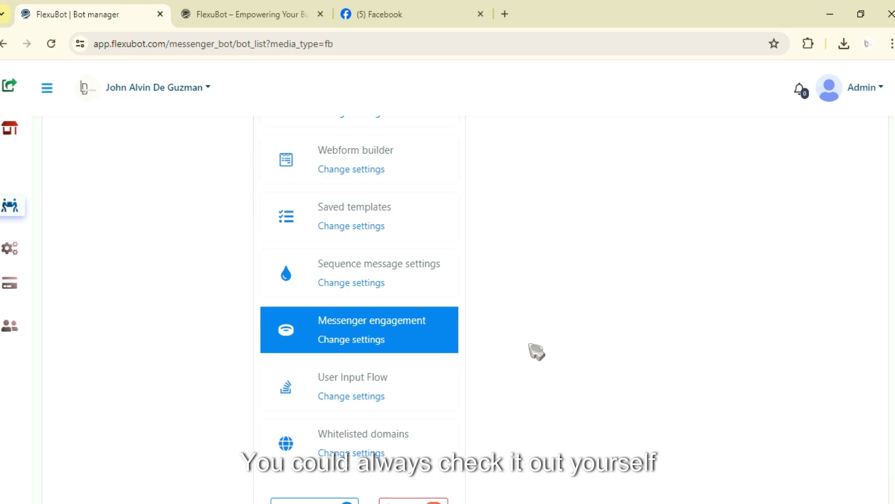
scroll(695, 368, up, 4)
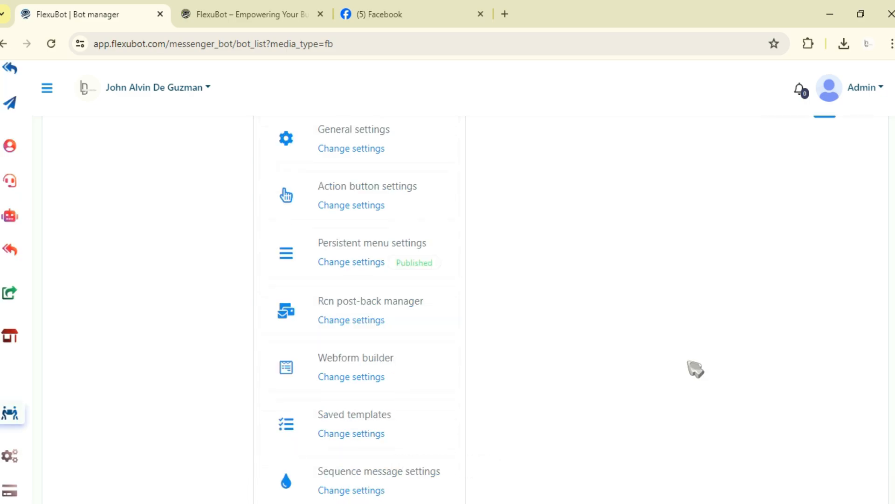
scroll(695, 368, up, 5)
scroll(689, 367, down, 8)
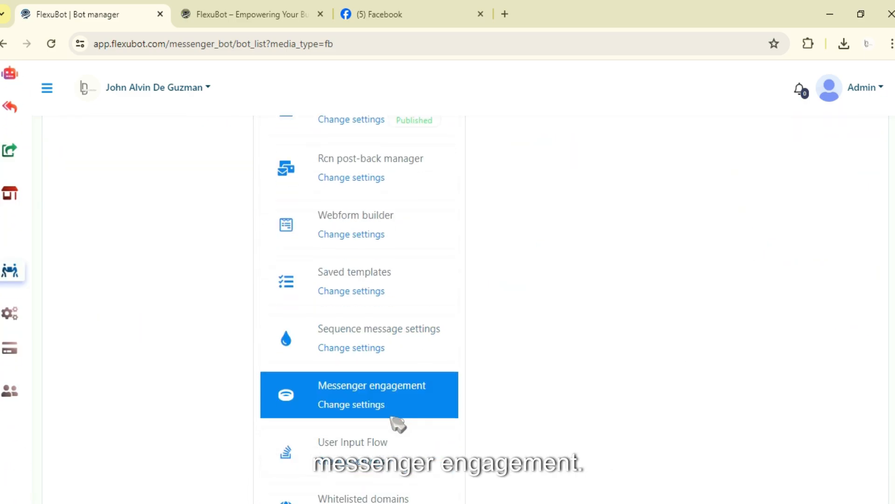
click(363, 403)
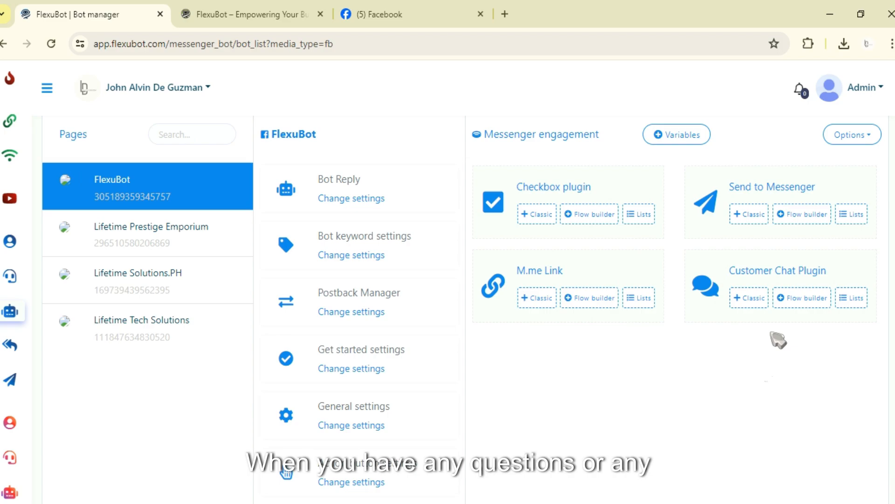